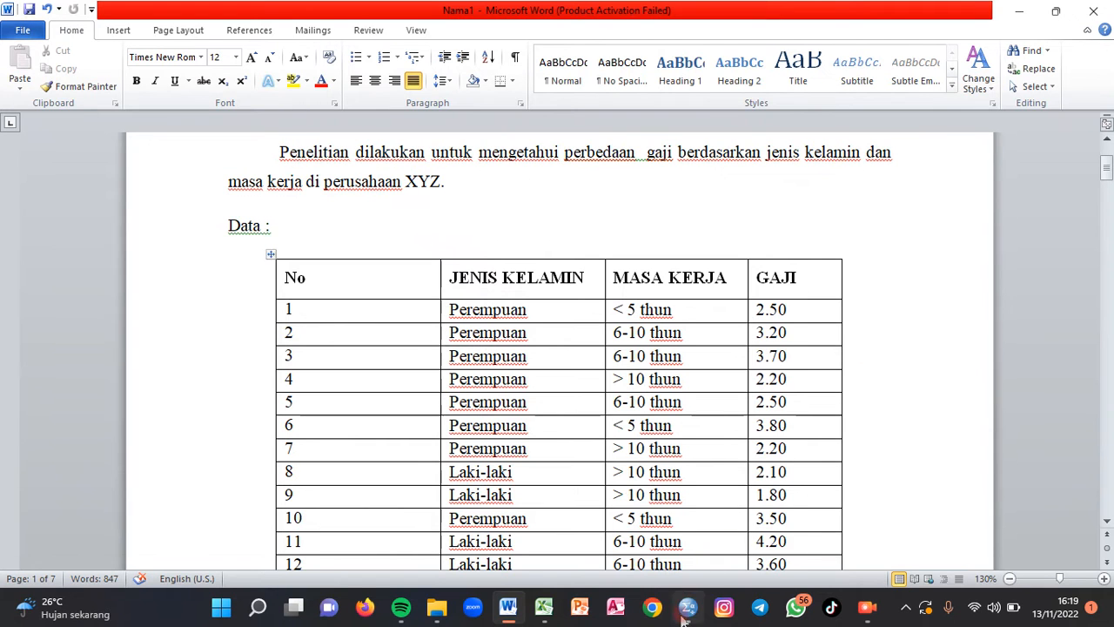
- Review the employee data table through row 45 and on to the two-way ANOVA explanation below it
{"action": "mouse_move", "coordinate": [687, 610]}
{"action": "mouse_move", "coordinate": [708, 542]}
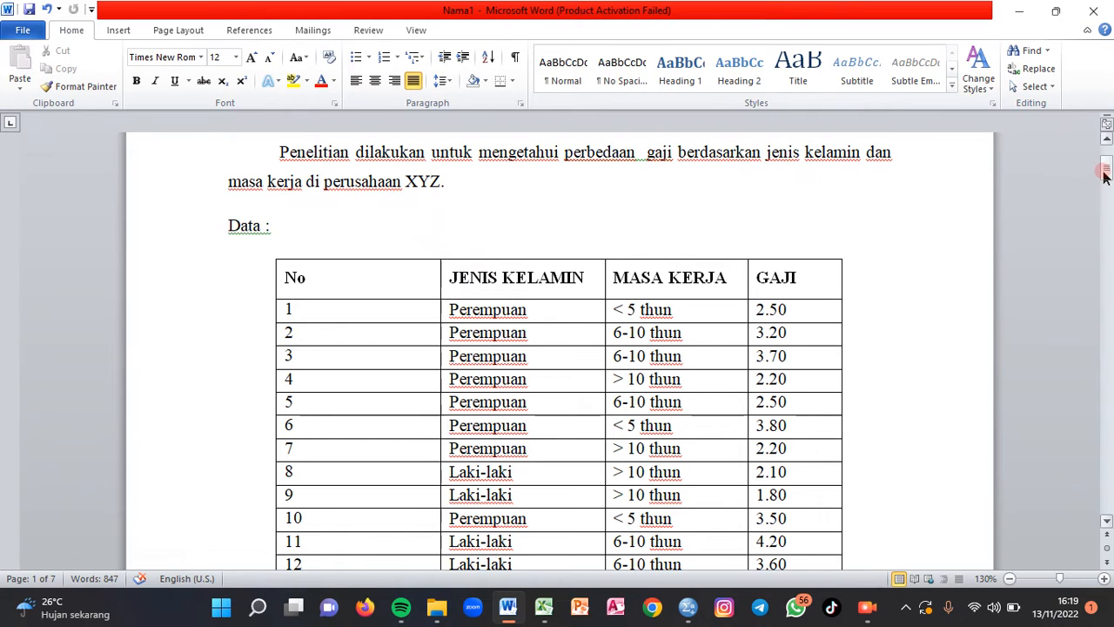
{"action": "left_click_drag", "start_coordinate": [1107, 170], "coordinate": [1108, 218]}
{"action": "left_click_drag", "start_coordinate": [315, 501], "coordinate": [291, 500]}
{"action": "left_click", "coordinate": [909, 489]}
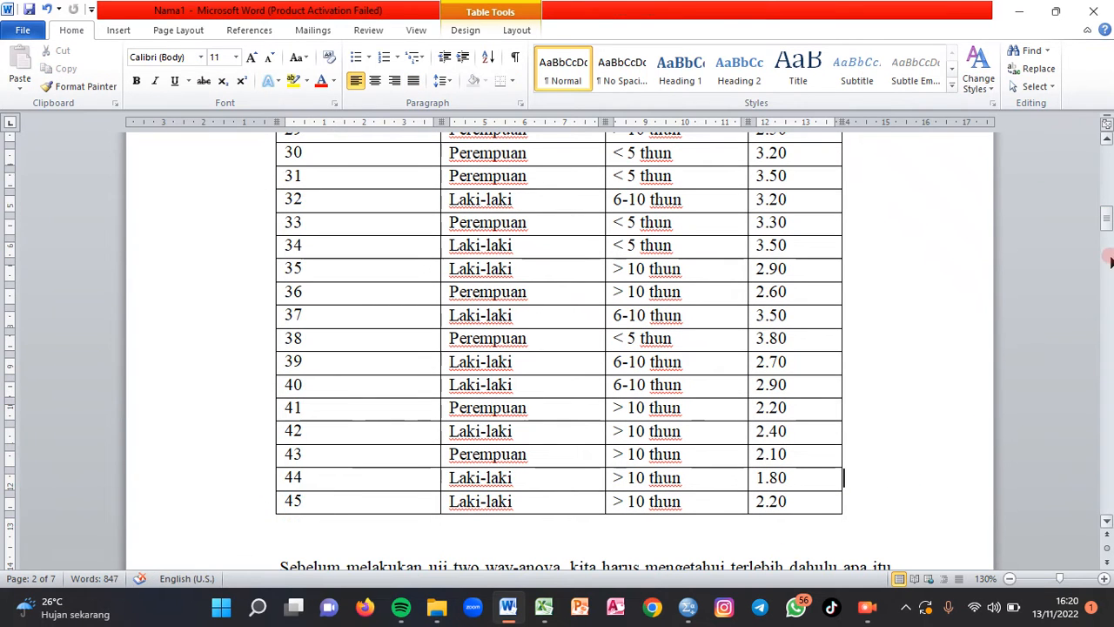
{"action": "mouse_move", "coordinate": [1107, 224]}
{"action": "left_mouse_down"}
{"action": "mouse_move", "coordinate": [1108, 178]}
{"action": "mouse_move", "coordinate": [1105, 246]}
{"action": "left_mouse_up"}
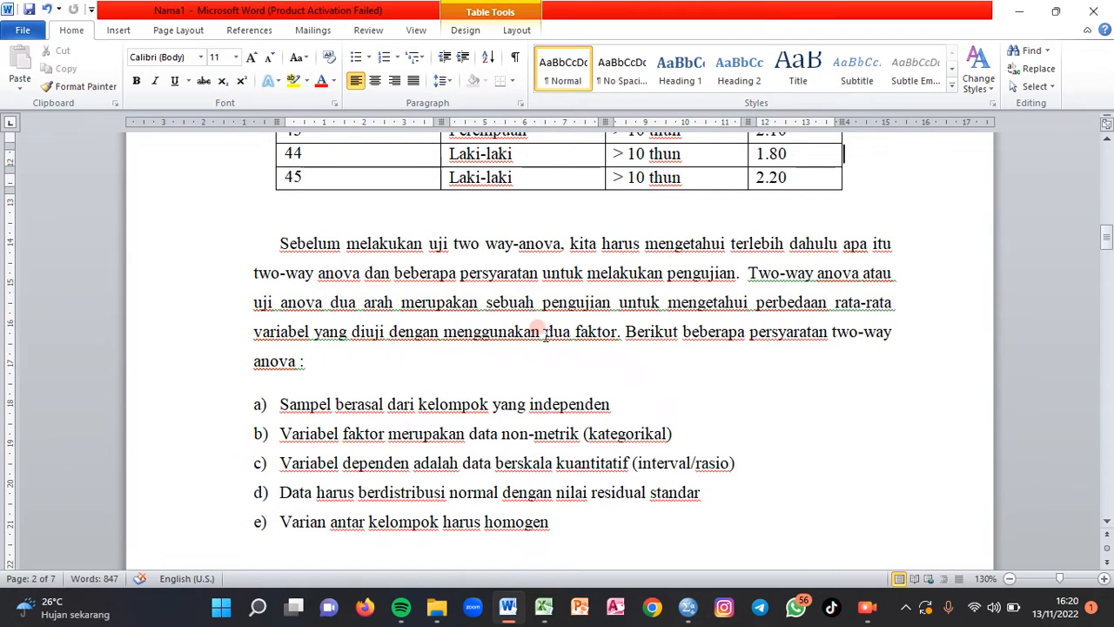
- Highlight "dua faktor" in the two-way ANOVA paragraph and "independen" in requirement a in yellow
{"action": "left_click_drag", "start_coordinate": [544, 334], "coordinate": [609, 343]}
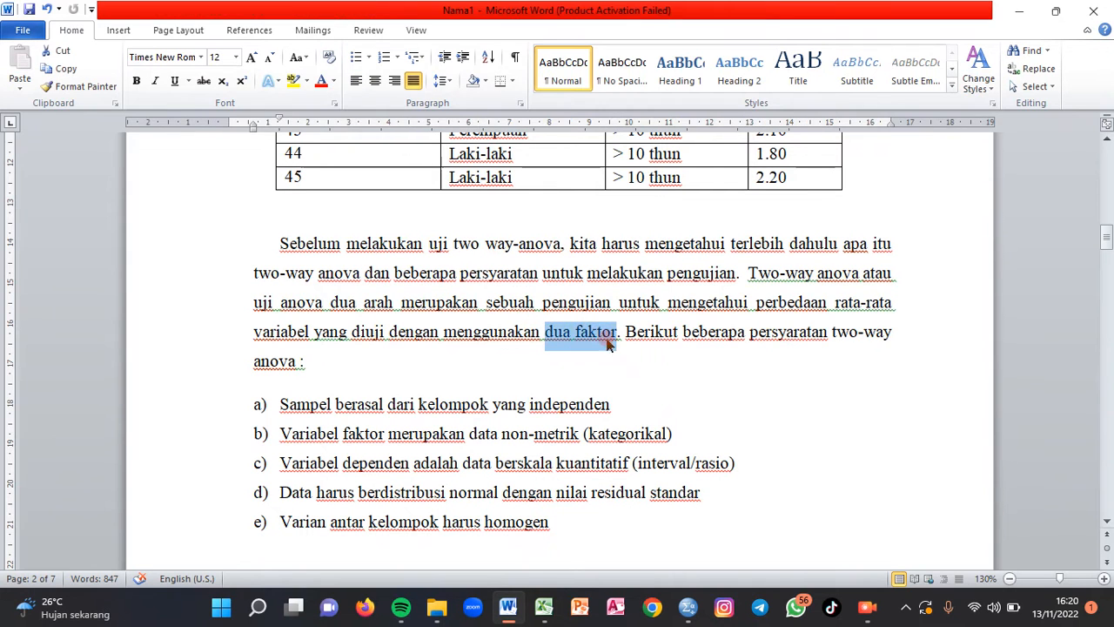
{"action": "left_click", "coordinate": [298, 86]}
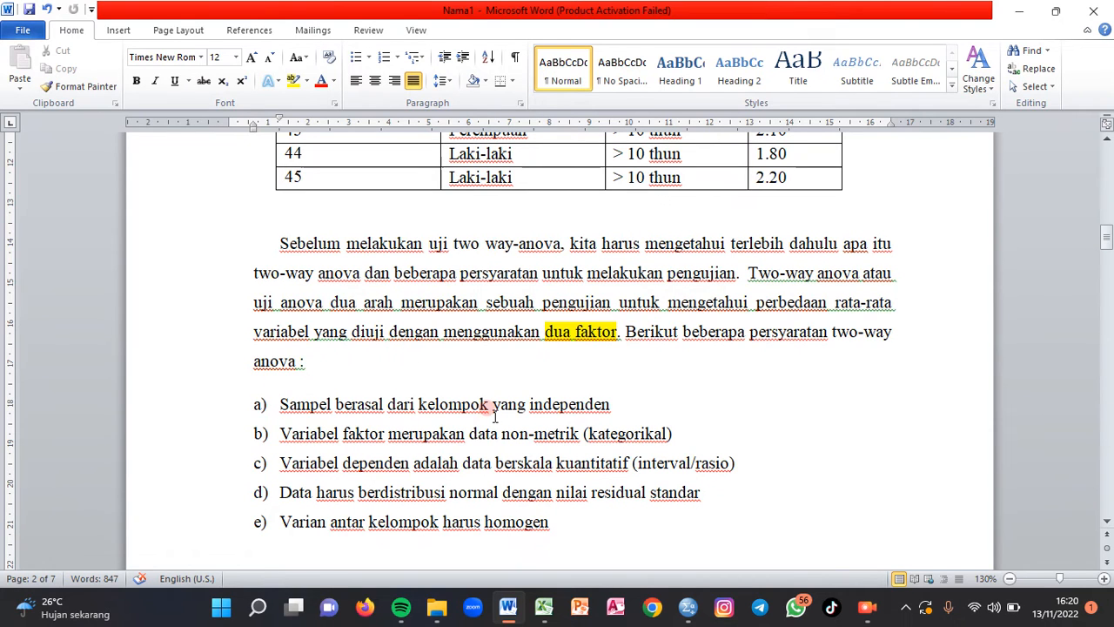
{"action": "left_click_drag", "start_coordinate": [529, 404], "coordinate": [614, 402]}
{"action": "left_click", "coordinate": [293, 80]}
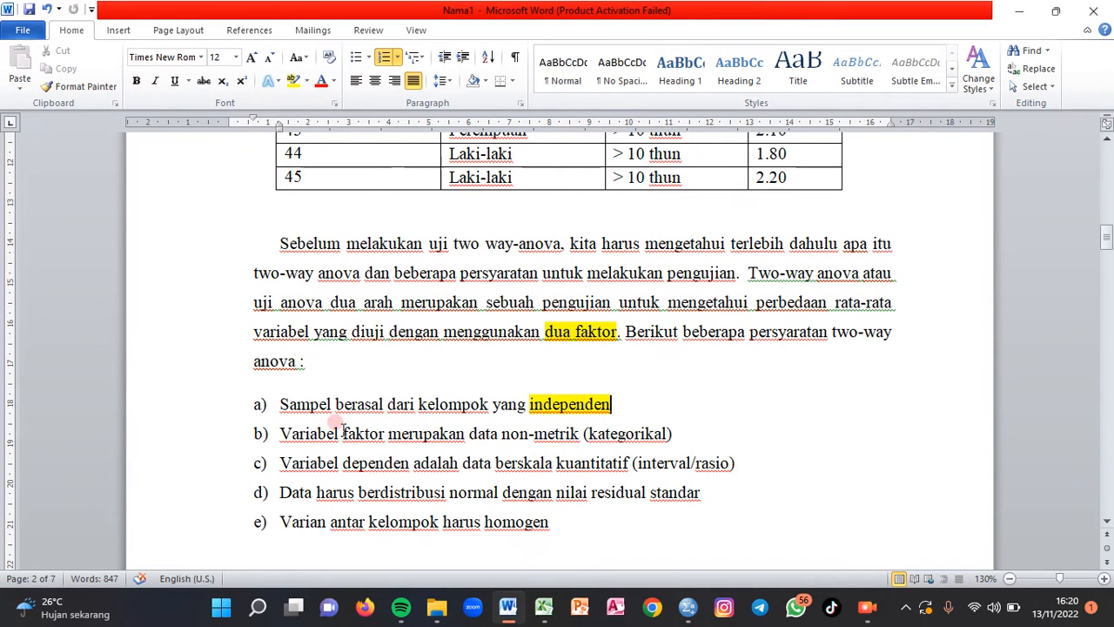
{"action": "left_click", "coordinate": [634, 442]}
{"action": "left_click", "coordinate": [351, 452]}
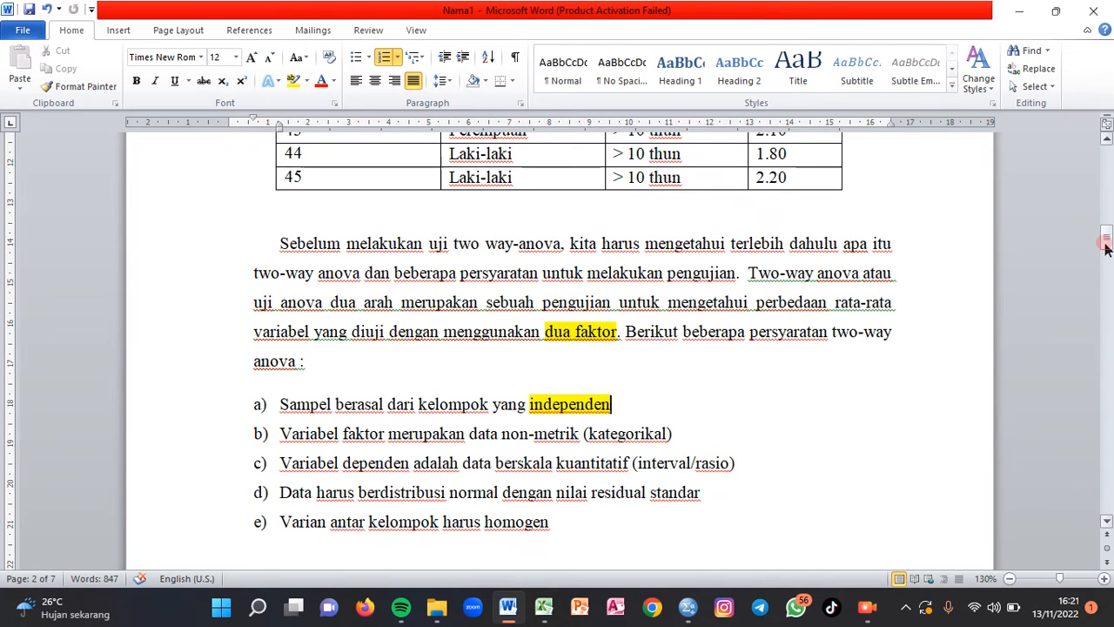
- Examine the JENIS KELAMIN and MASA KERJA factor columns and the GAJI column in the data table
{"action": "left_click_drag", "start_coordinate": [1106, 248], "coordinate": [1100, 181]}
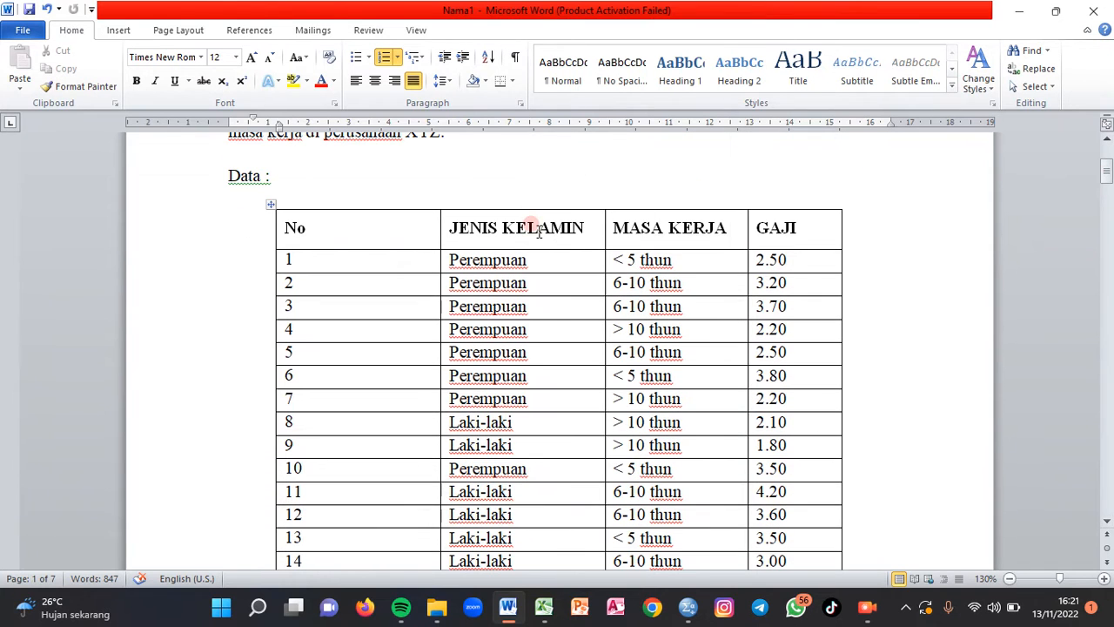
{"action": "left_click_drag", "start_coordinate": [450, 223], "coordinate": [641, 562]}
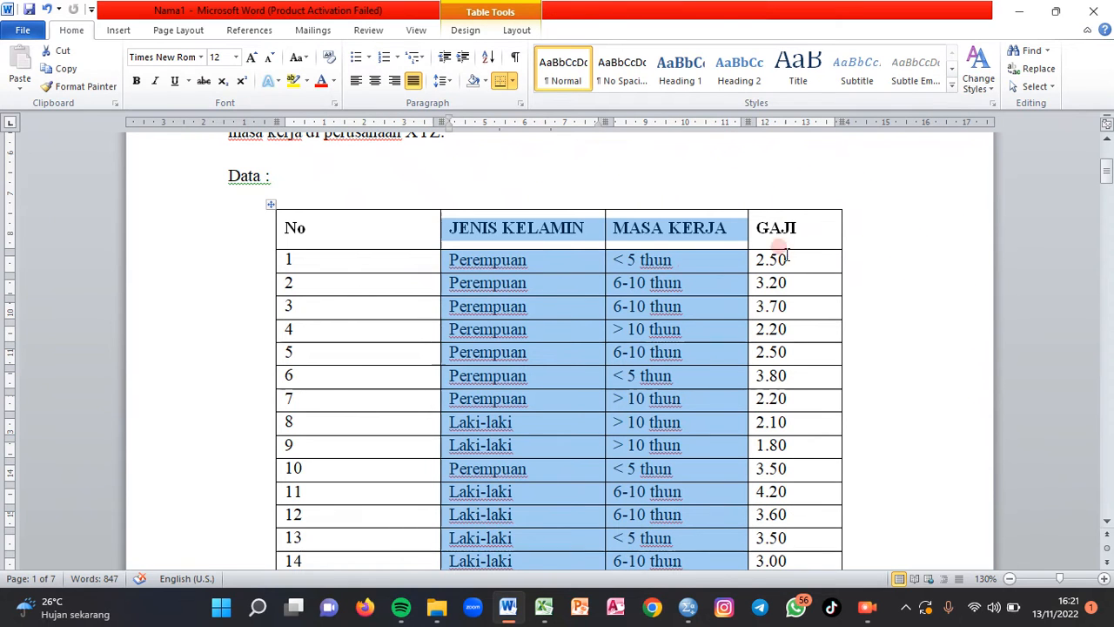
{"action": "left_click_drag", "start_coordinate": [758, 230], "coordinate": [774, 330]}
{"action": "left_click", "coordinate": [913, 373]}
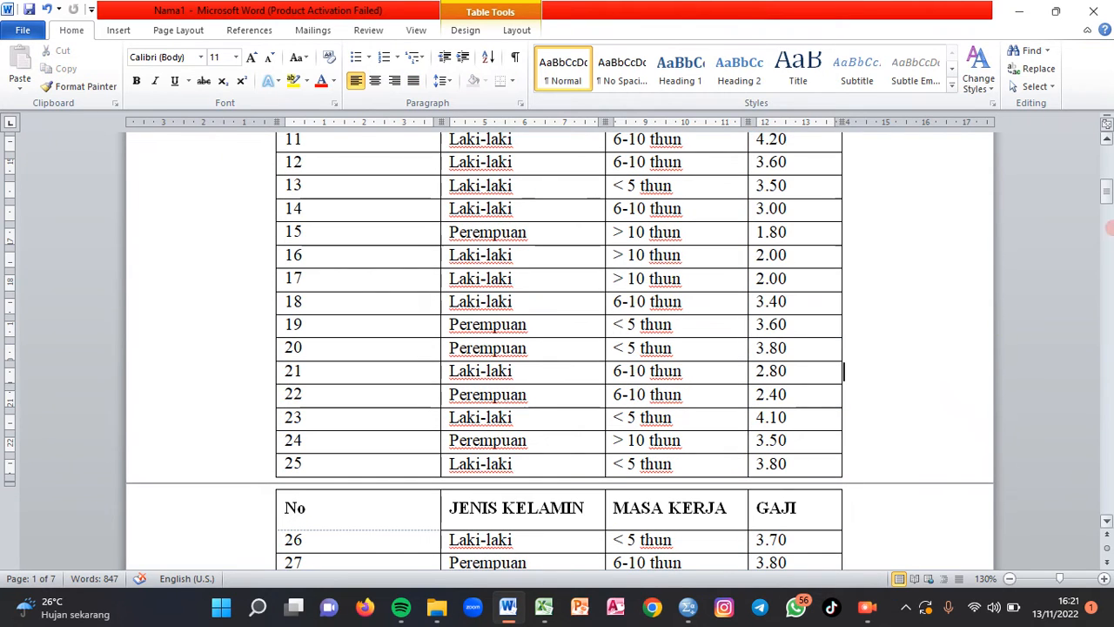
- Highlight "berdistribusi normal" in requirement d and "homogen" in requirement e in yellow
{"action": "mouse_move", "coordinate": [1108, 196]}
{"action": "left_mouse_down"}
{"action": "mouse_move", "coordinate": [1108, 173]}
{"action": "mouse_move", "coordinate": [1109, 257]}
{"action": "mouse_move", "coordinate": [1108, 243]}
{"action": "left_mouse_up"}
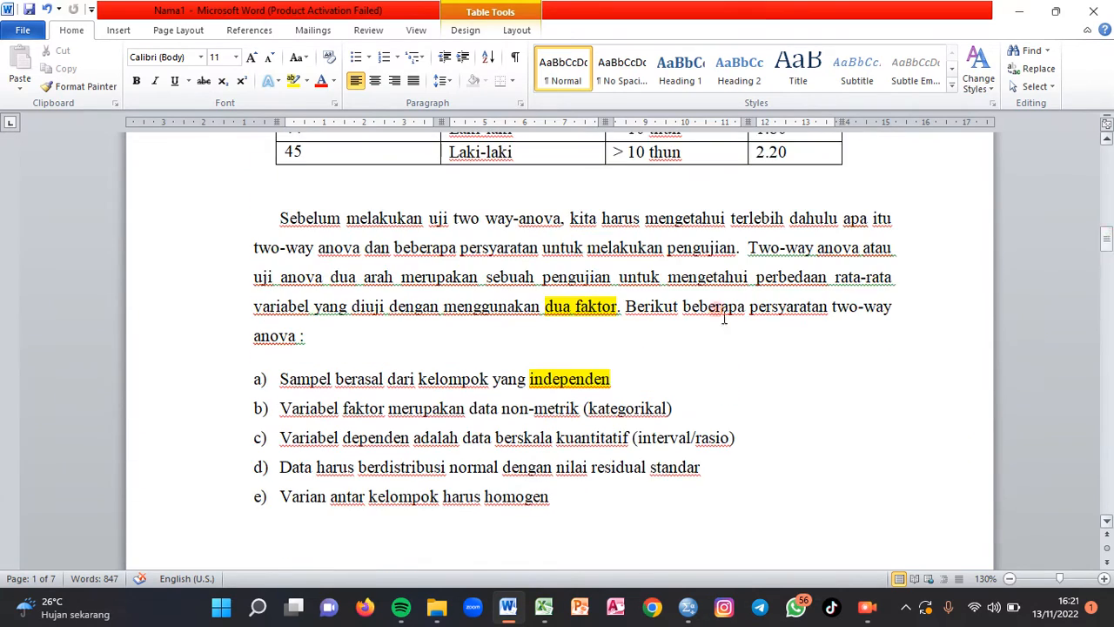
{"action": "left_click", "coordinate": [312, 494]}
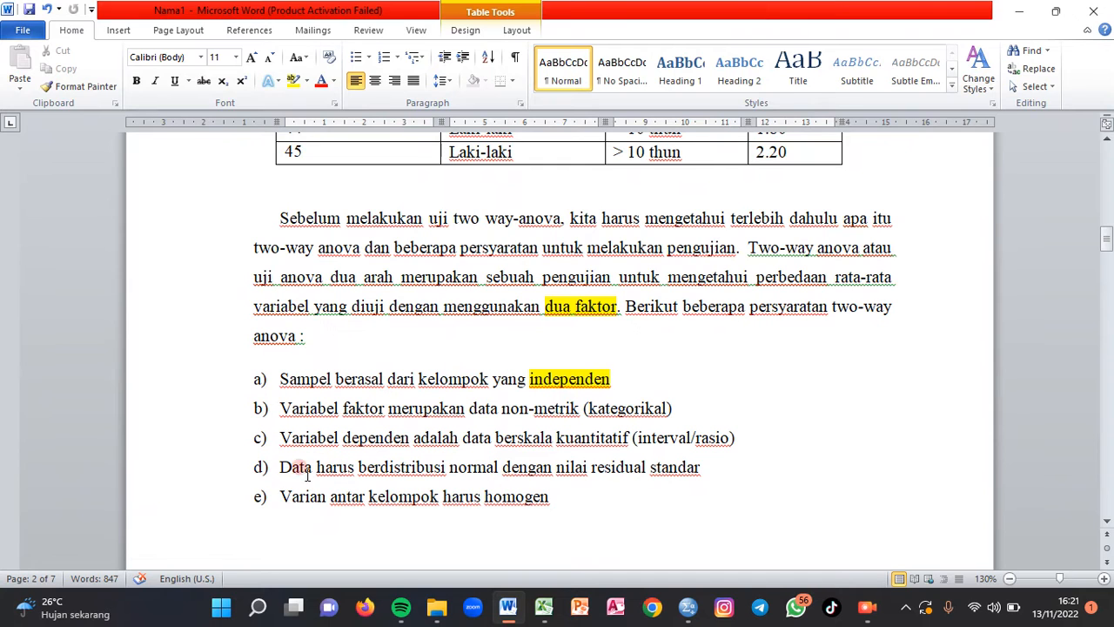
{"action": "left_click_drag", "start_coordinate": [357, 467], "coordinate": [501, 470]}
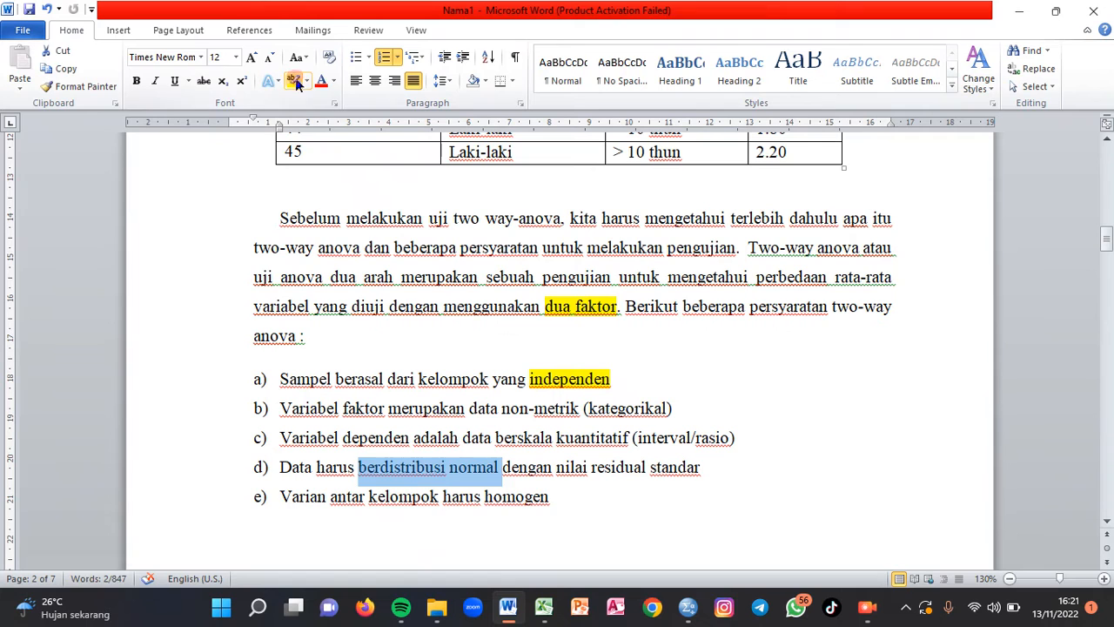
{"action": "left_click", "coordinate": [293, 80]}
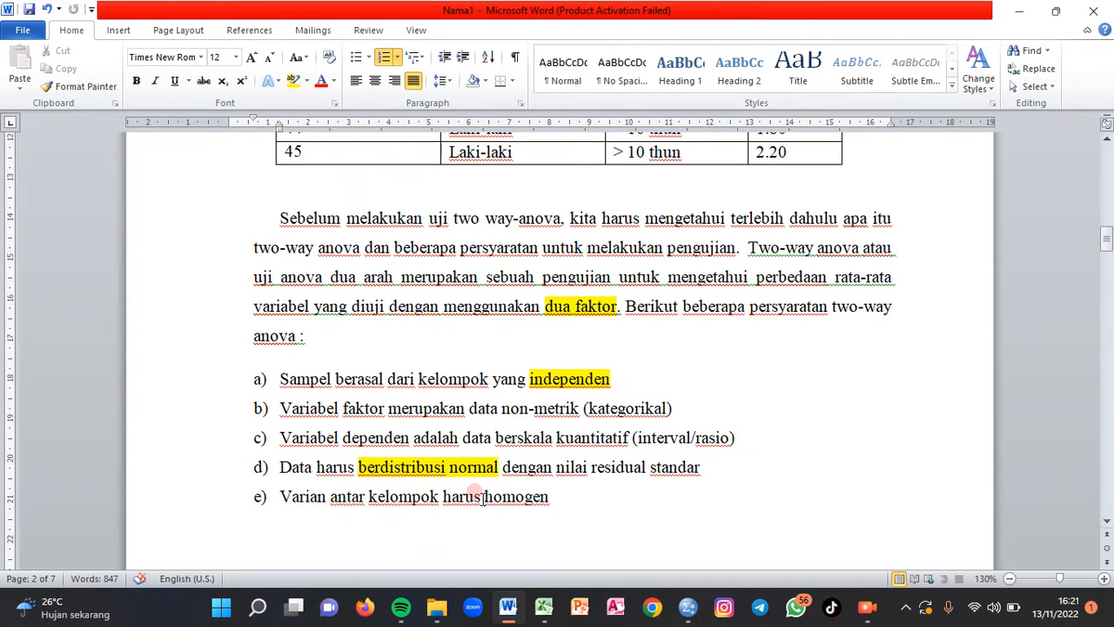
{"action": "left_click_drag", "start_coordinate": [483, 496], "coordinate": [550, 505]}
{"action": "left_click", "coordinate": [292, 80]}
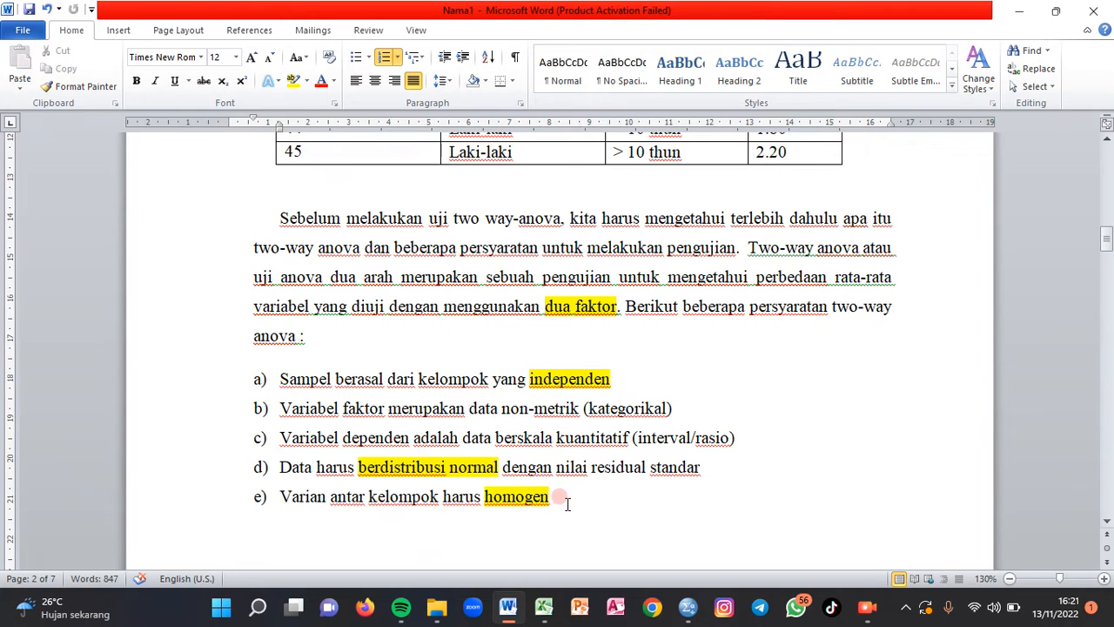
{"action": "left_click_drag", "start_coordinate": [558, 503], "coordinate": [279, 468]}
{"action": "left_click", "coordinate": [584, 497]}
- Switch to the DATA workbook in Excel and review the raw table of gender, tenure and salary
{"action": "mouse_move", "coordinate": [686, 614]}
{"action": "mouse_move", "coordinate": [545, 609]}
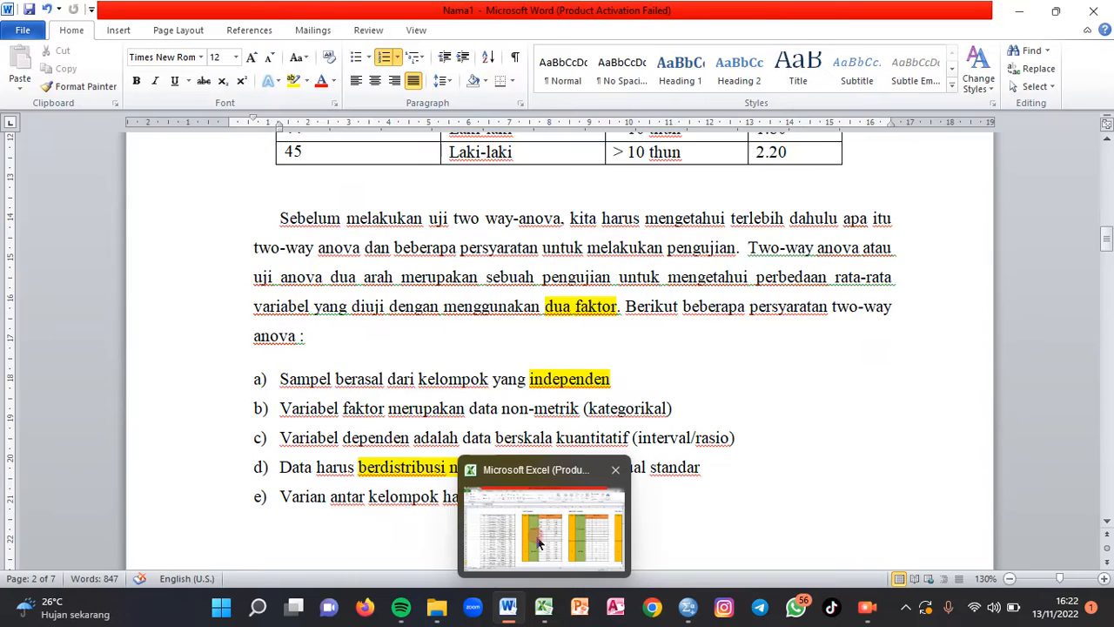
{"action": "left_click", "coordinate": [539, 543]}
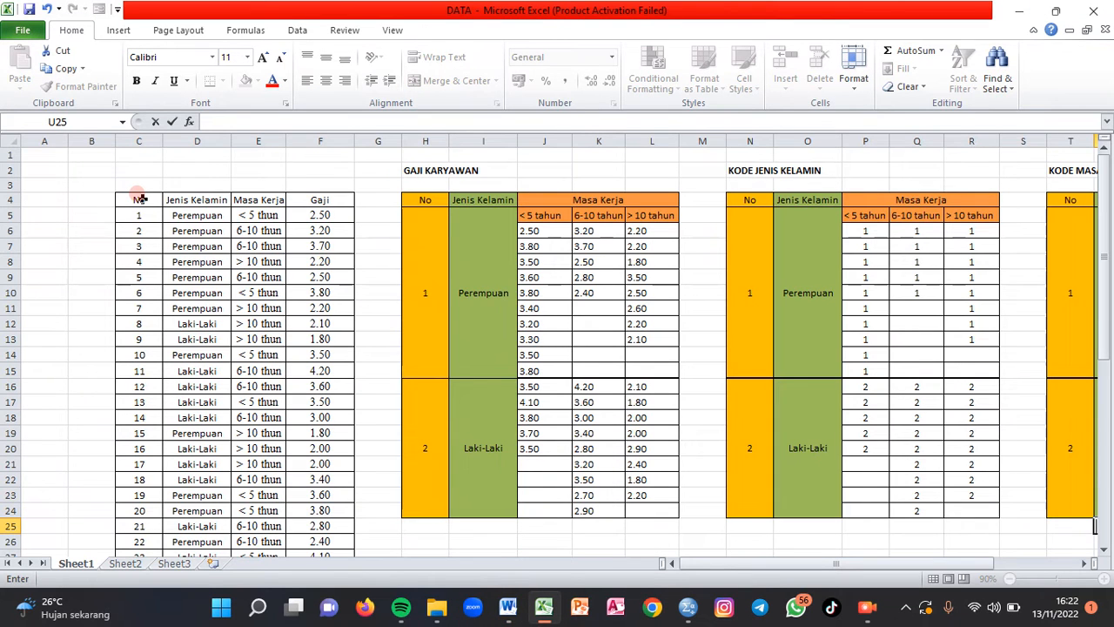
{"action": "left_click_drag", "start_coordinate": [138, 199], "coordinate": [301, 330]}
{"action": "left_click", "coordinate": [525, 435]}
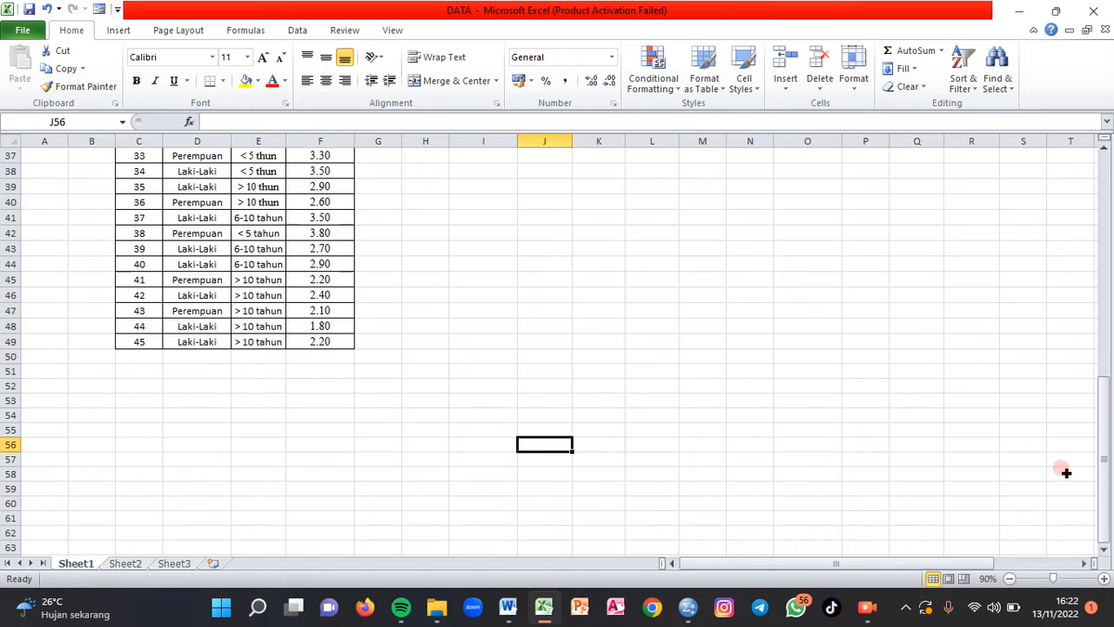
{"action": "left_click_drag", "start_coordinate": [1109, 462], "coordinate": [1109, 244]}
- Examine the KODE JENIS KELAMIN and KODE MASA KERJA table titles and the salary values in the GAJI KARYAWAN table
{"action": "left_click_drag", "start_coordinate": [929, 562], "coordinate": [1020, 570]}
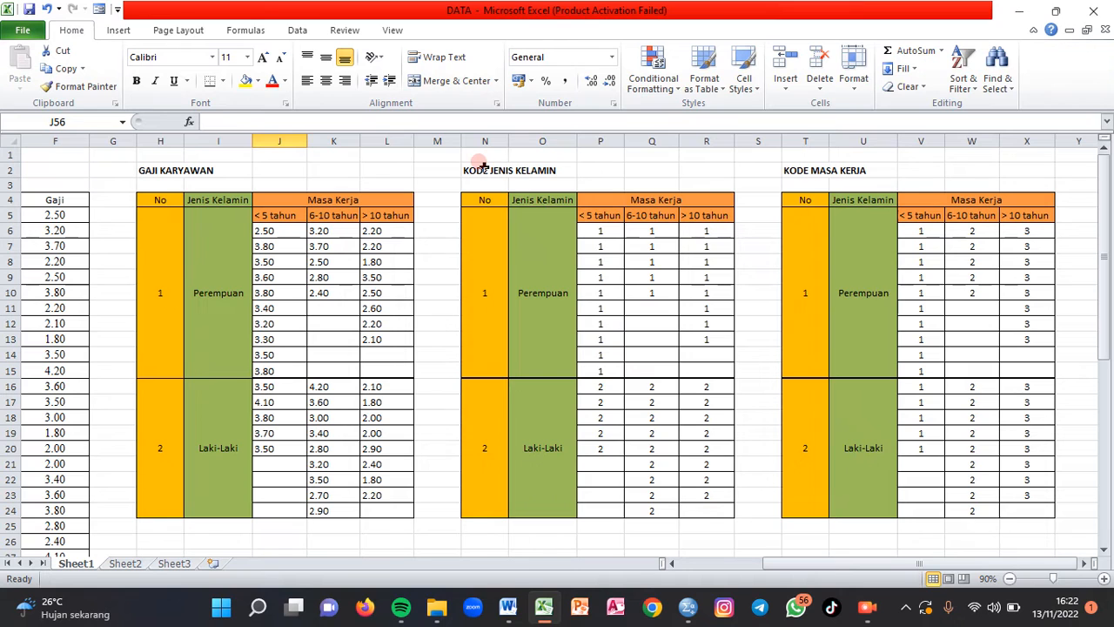
{"action": "left_click_drag", "start_coordinate": [470, 165], "coordinate": [566, 169]}
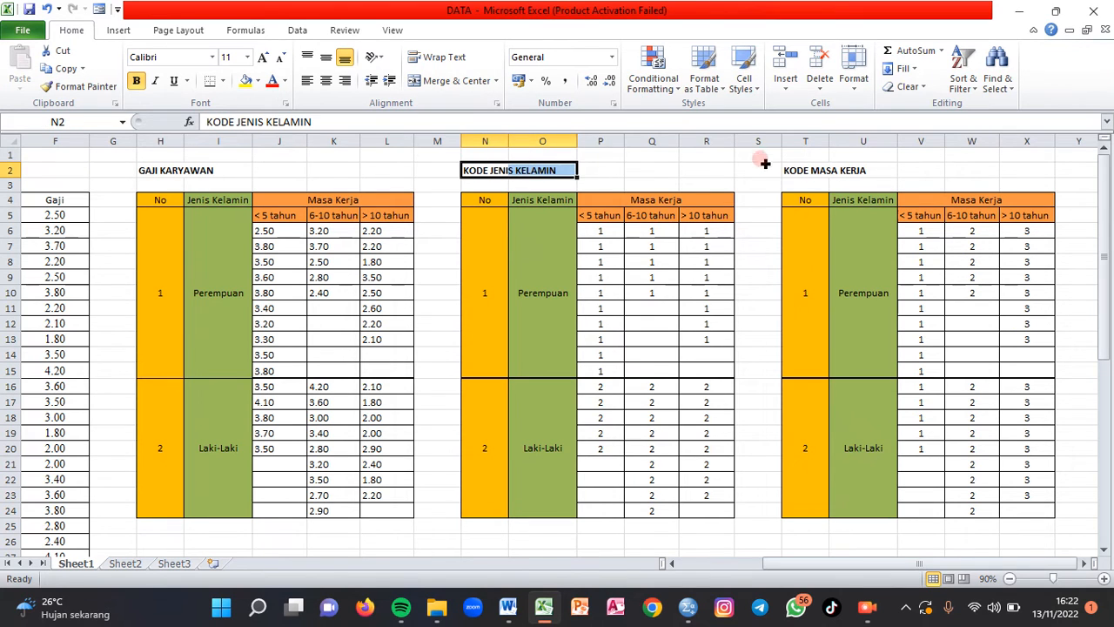
{"action": "left_click_drag", "start_coordinate": [788, 170], "coordinate": [866, 169]}
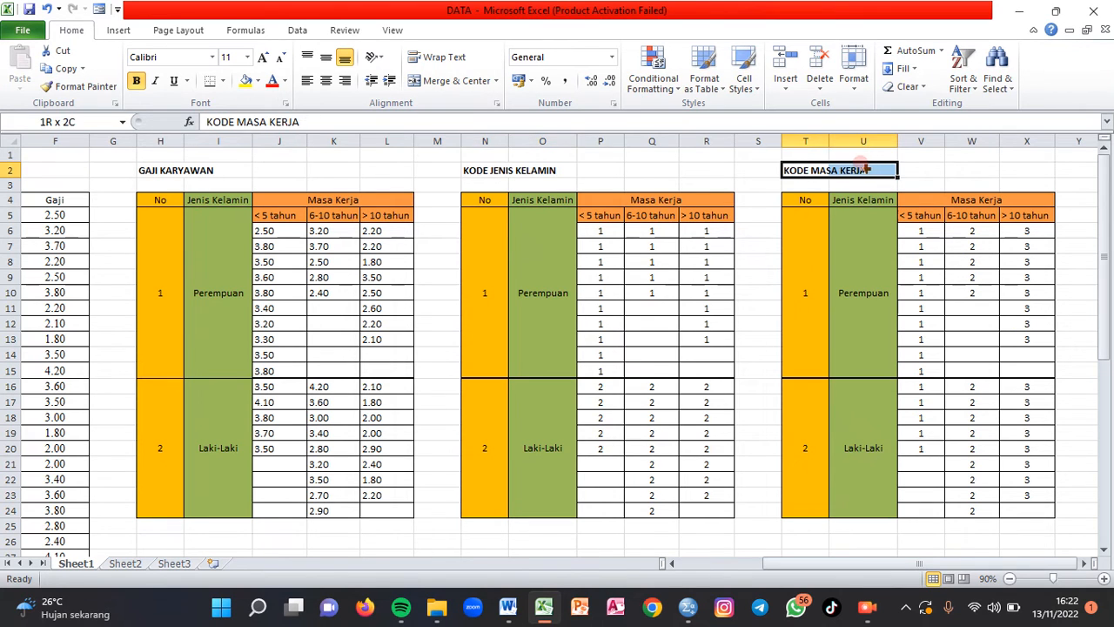
{"action": "left_click", "coordinate": [709, 166]}
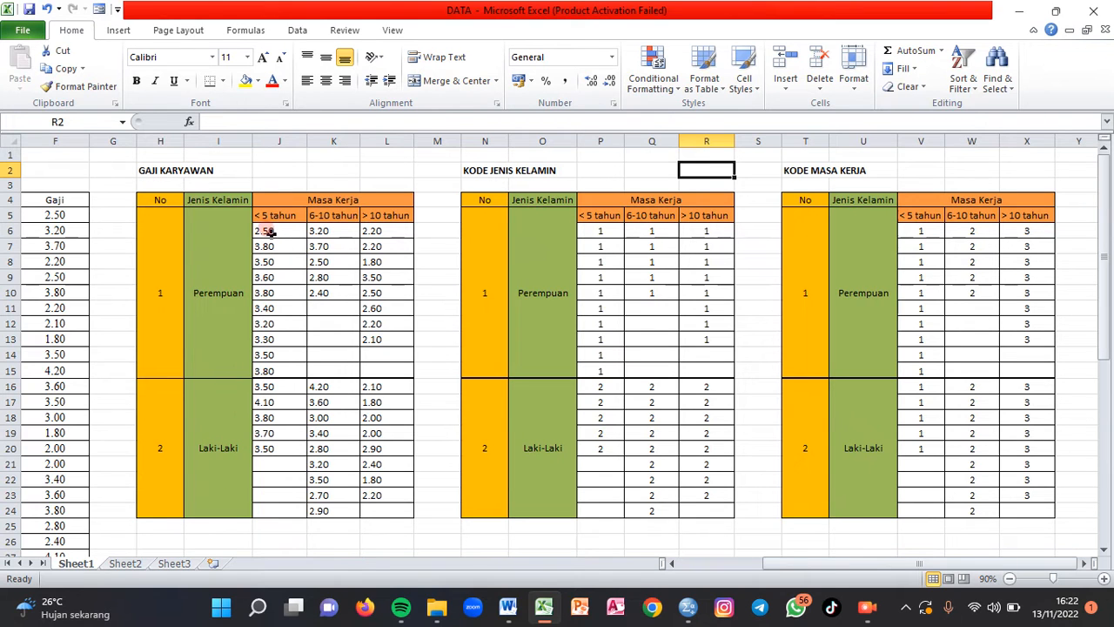
{"action": "left_click_drag", "start_coordinate": [267, 231], "coordinate": [374, 508]}
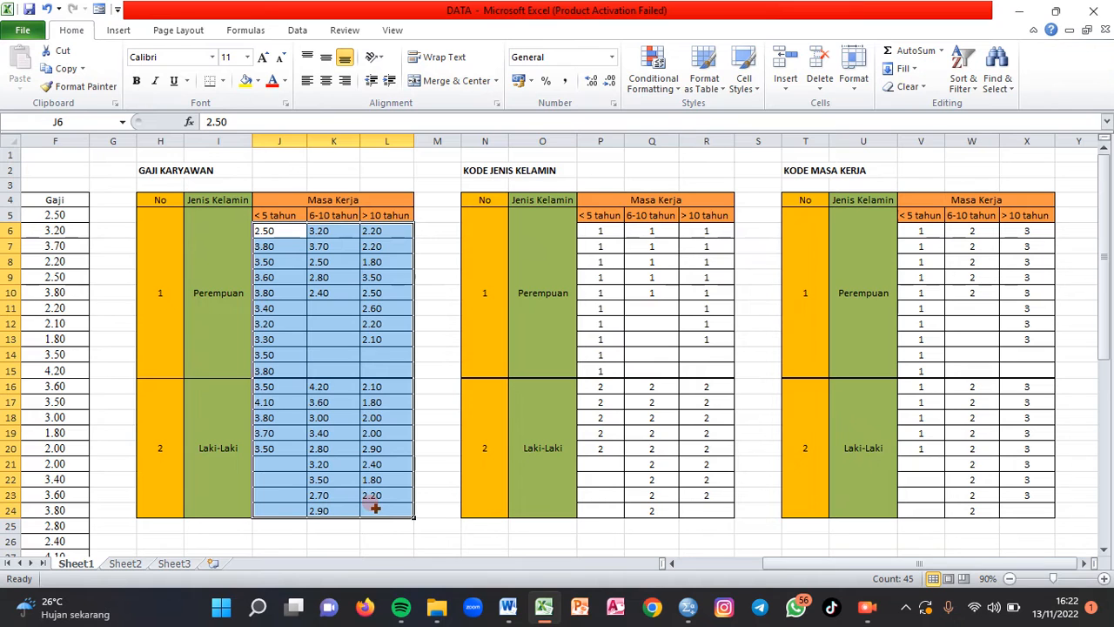
{"action": "left_click", "coordinate": [427, 297]}
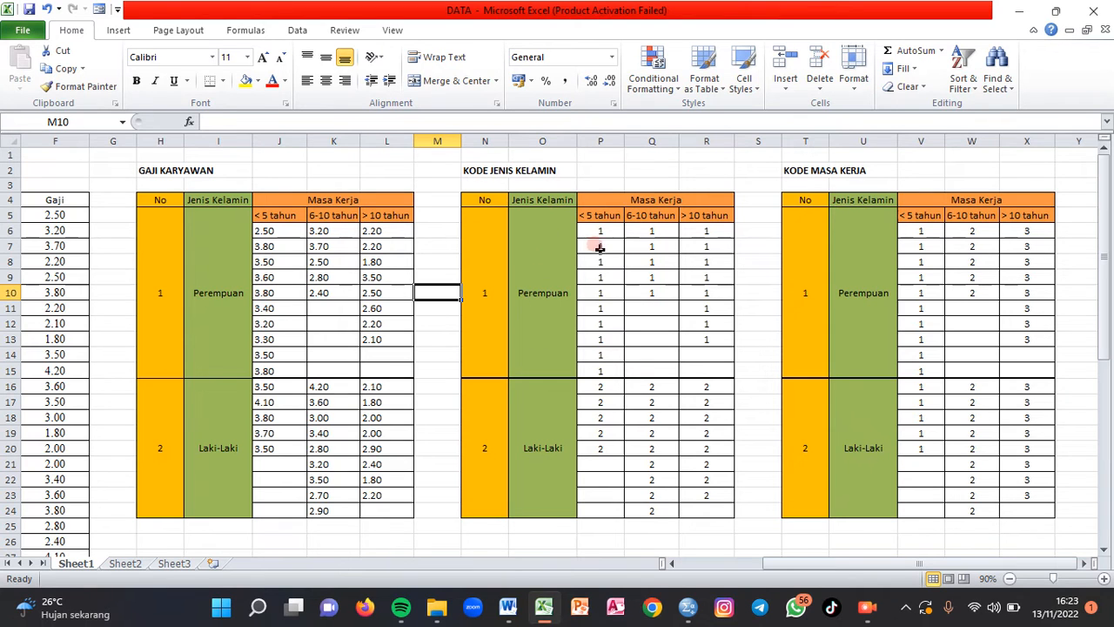
- Examine the gender codes for Perempuan and Laki-Laki and the tenure codes for each Masa Kerja column
{"action": "left_click_drag", "start_coordinate": [592, 233], "coordinate": [705, 369]}
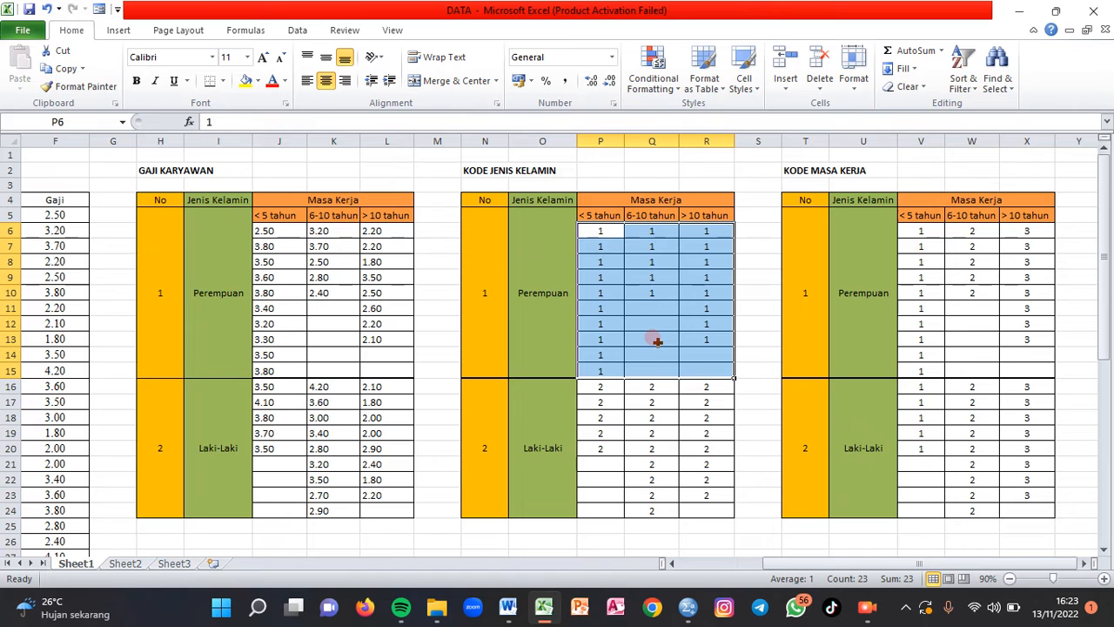
{"action": "left_click_drag", "start_coordinate": [595, 386], "coordinate": [705, 505]}
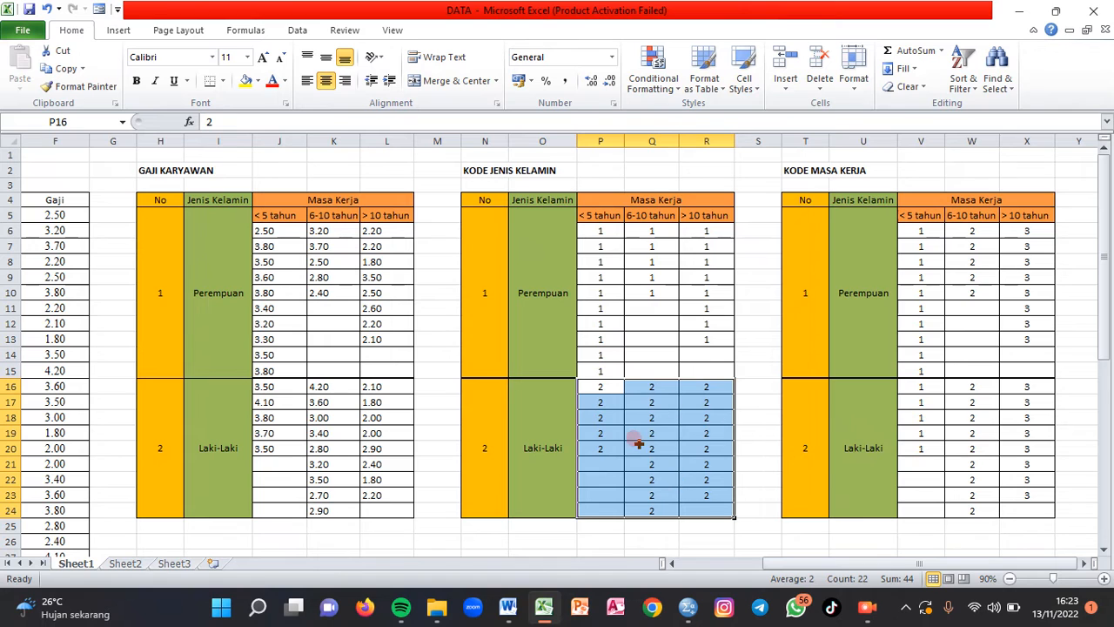
{"action": "left_click", "coordinate": [881, 169]}
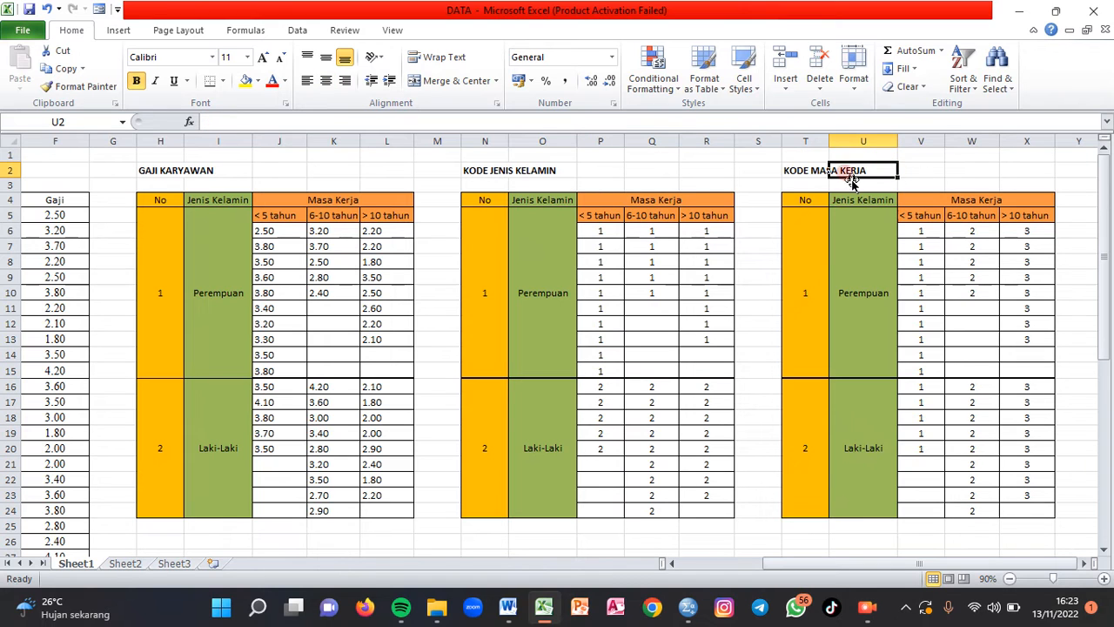
{"action": "left_click_drag", "start_coordinate": [808, 167], "coordinate": [848, 170]}
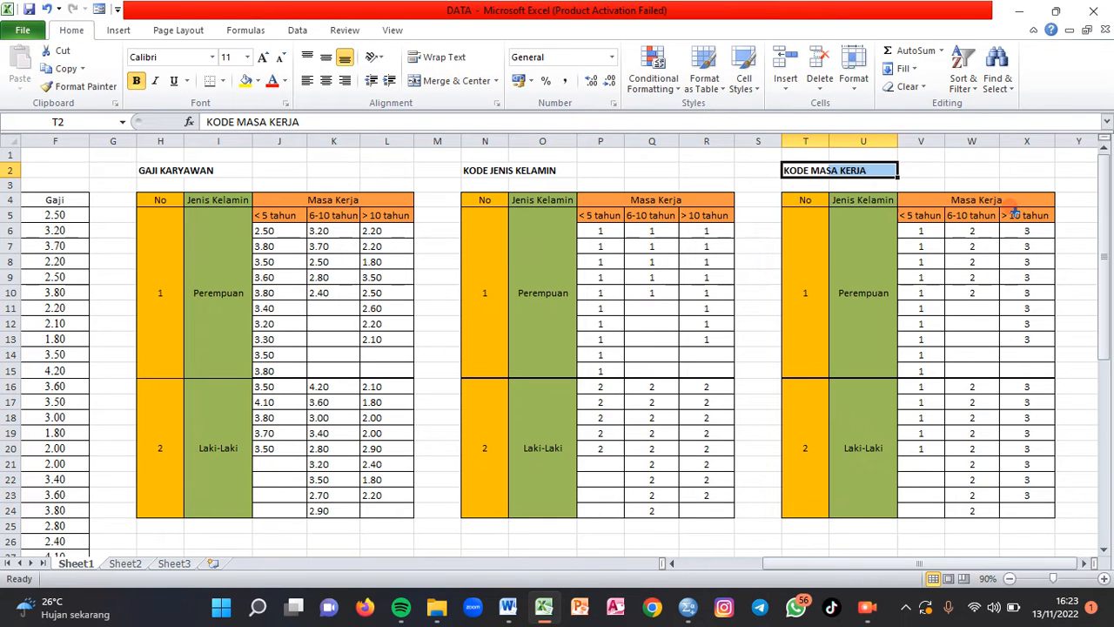
{"action": "left_click_drag", "start_coordinate": [920, 231], "coordinate": [923, 447]}
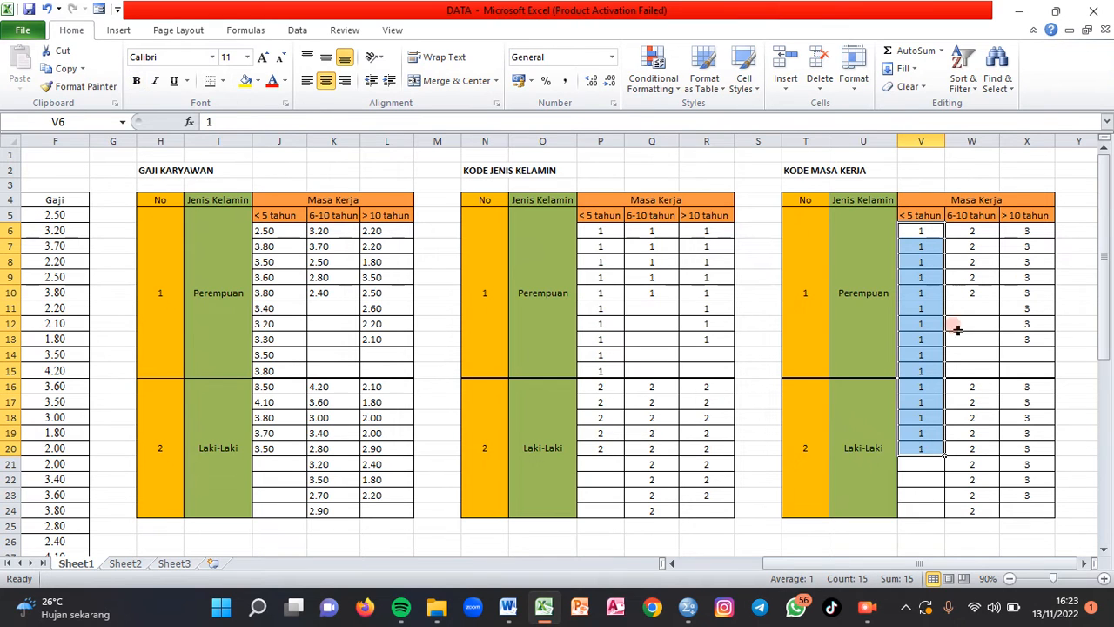
{"action": "left_click_drag", "start_coordinate": [976, 230], "coordinate": [978, 507]}
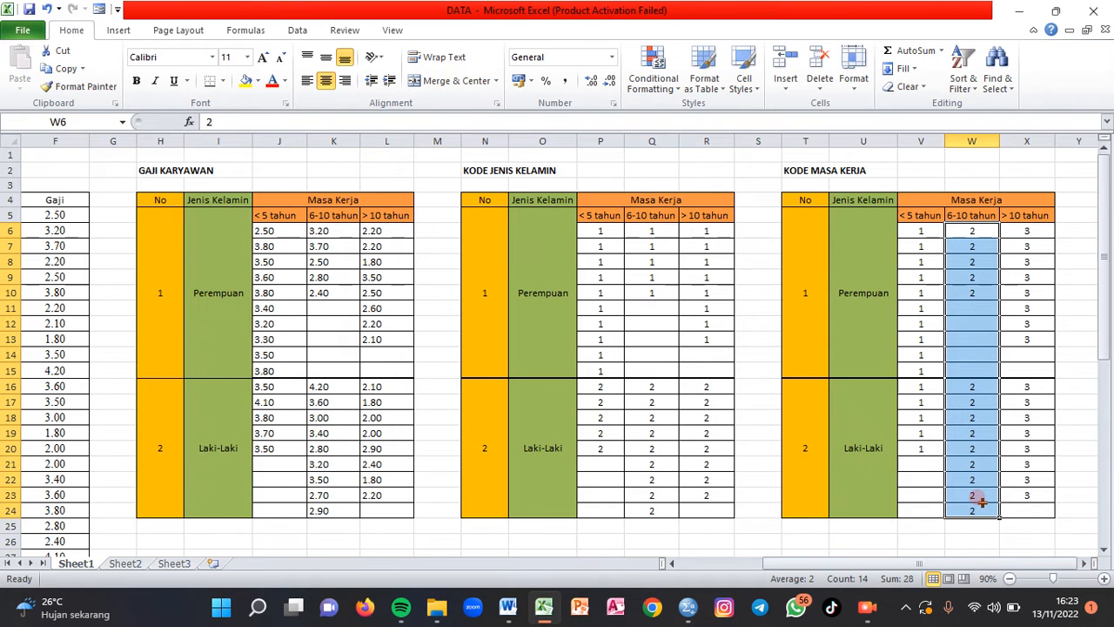
{"action": "left_click_drag", "start_coordinate": [1038, 233], "coordinate": [1035, 487]}
{"action": "left_click", "coordinate": [1062, 381]}
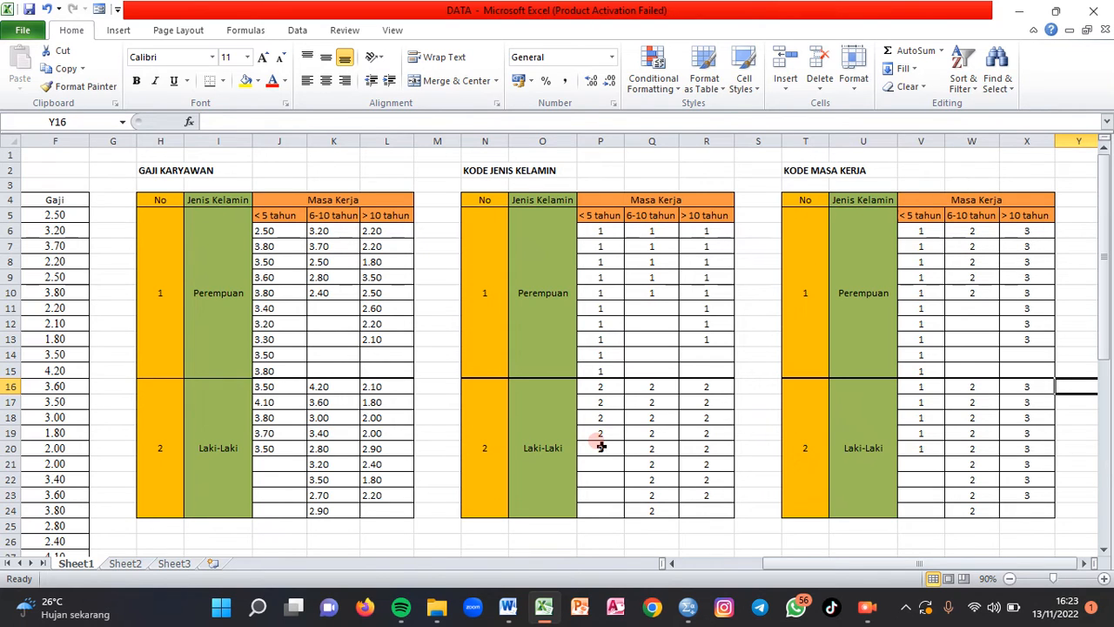
- Switch to the untitled dataset in IBM SPSS Statistics and show its Variable View
{"action": "mouse_move", "coordinate": [687, 607]}
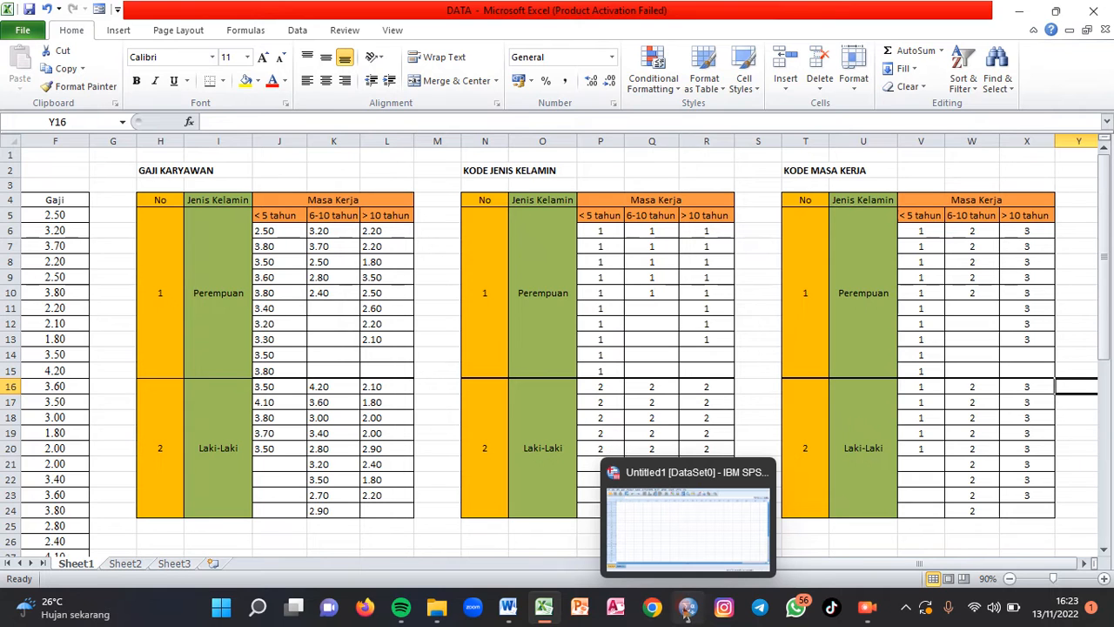
{"action": "mouse_move", "coordinate": [678, 546]}
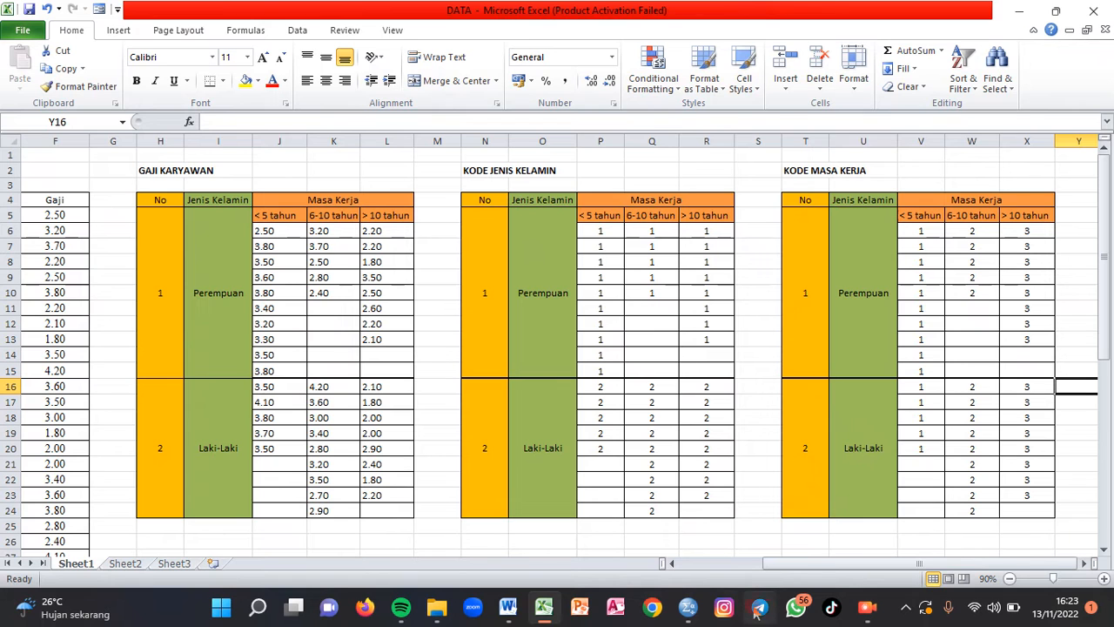
{"action": "left_click", "coordinate": [693, 560]}
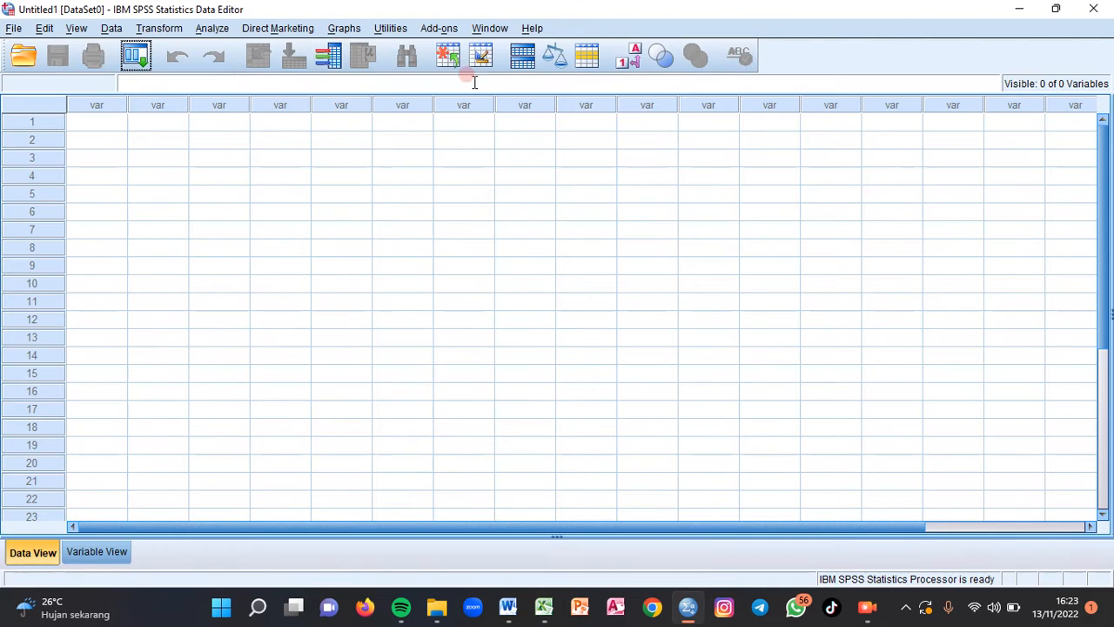
{"action": "left_click", "coordinate": [97, 552]}
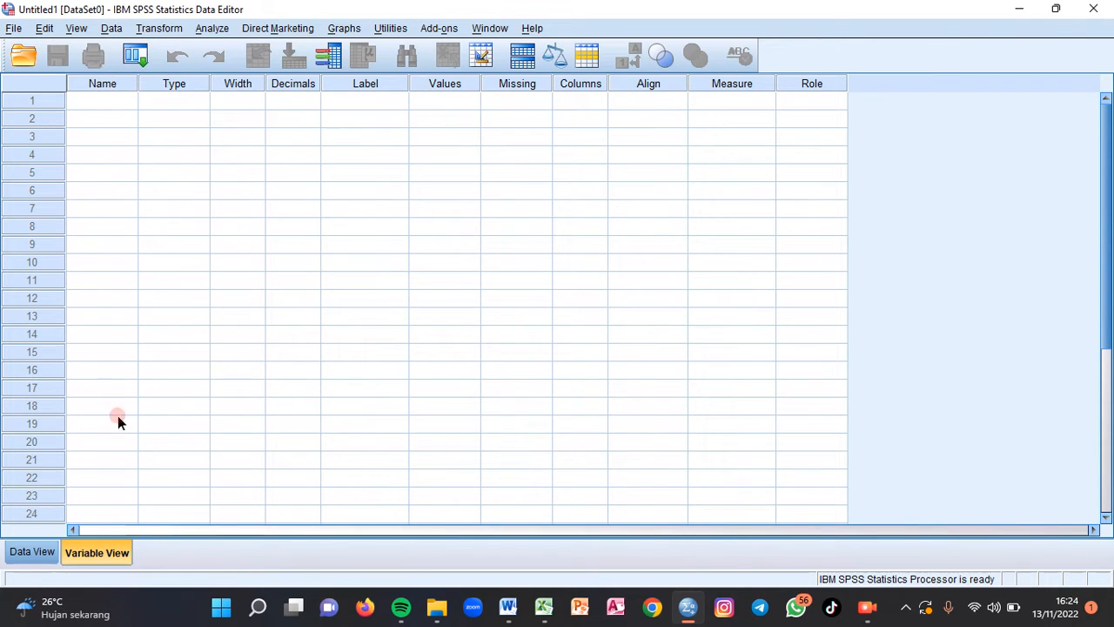
- Name the first variable Gaji
{"action": "left_click", "coordinate": [81, 102]}
{"action": "key", "text": "Caps_Lock"}
{"action": "type", "text": "G"}
{"action": "key", "text": "Caps_Lock"}
{"action": "type", "text": "aji"}
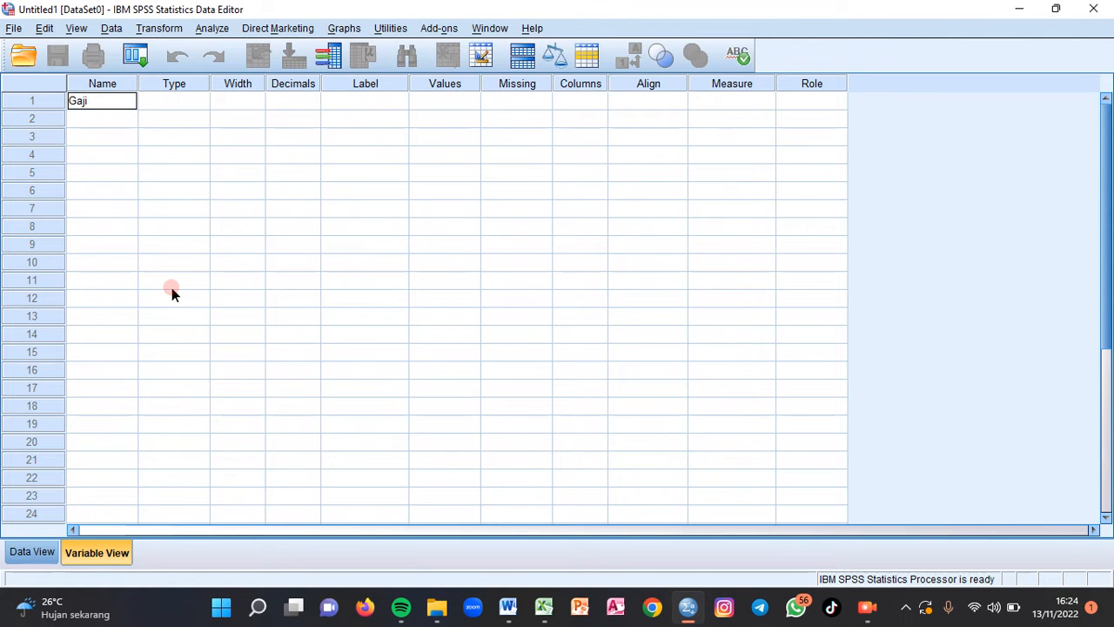
{"action": "key", "text": "Return"}
- Name the second variable Jenis and the third variable Masa
{"action": "key", "text": "Caps_Lock"}
{"action": "type", "text": "J"}
{"action": "key", "text": "Caps_Lock"}
{"action": "type", "text": "e"}
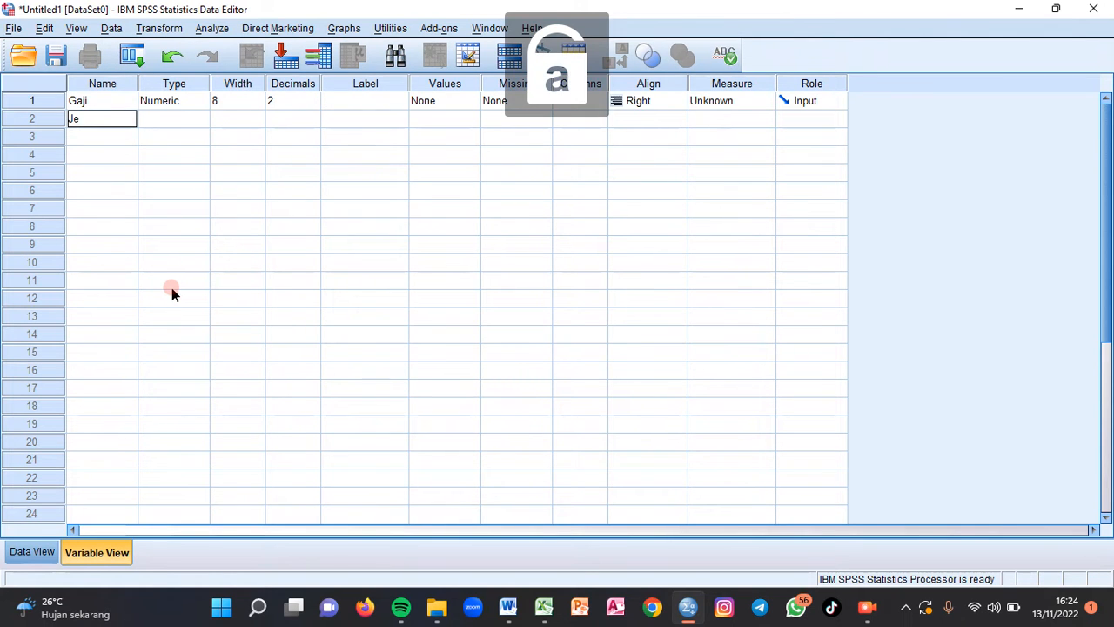
{"action": "type", "text": "nis"}
{"action": "key", "text": "Return"}
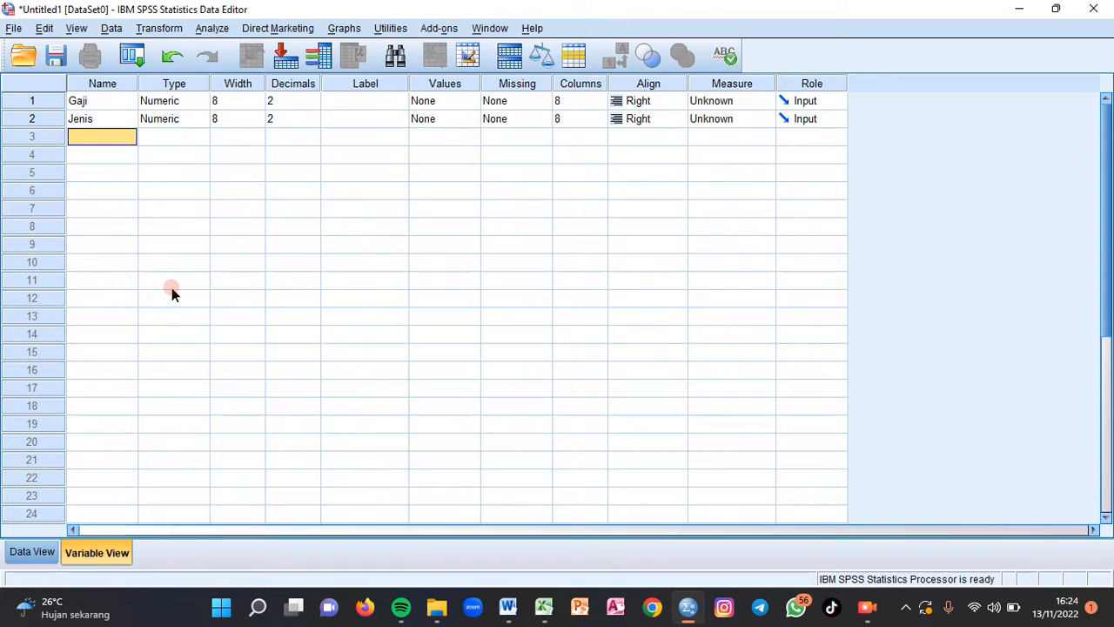
{"action": "key", "text": "Caps_Lock"}
{"action": "type", "text": "M"}
{"action": "key", "text": "Caps_Lock"}
{"action": "type", "text": "asa"}
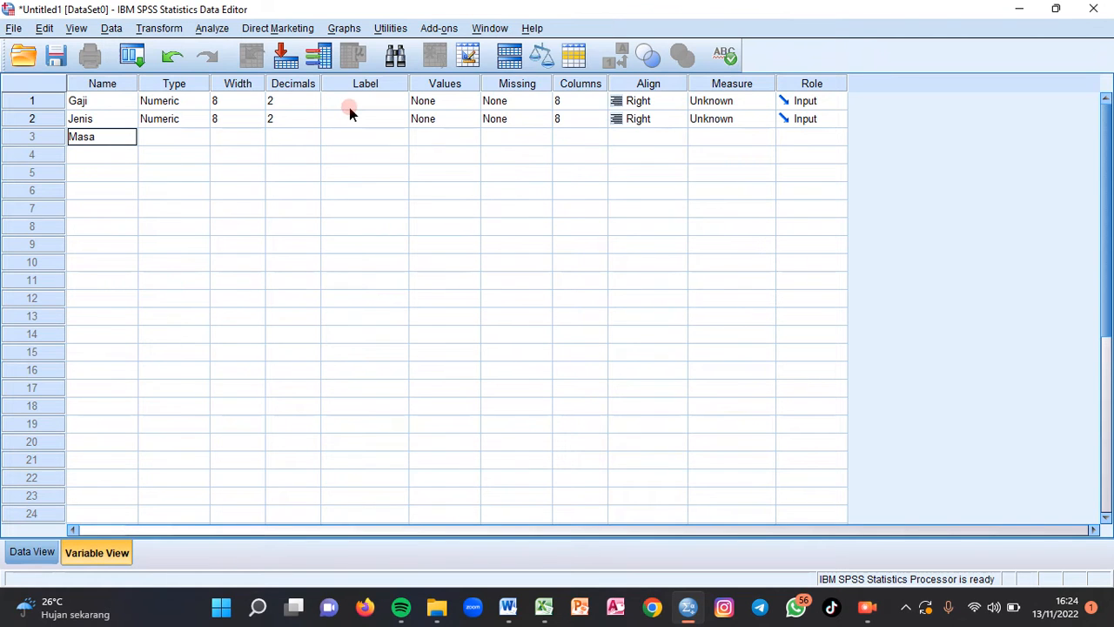
- Give the Gaji variable the label "Gaji Karyawan"
{"action": "left_click", "coordinate": [376, 100]}
{"action": "key", "text": "Caps_Lock"}
{"action": "type", "text": "G"}
{"action": "key", "text": "Caps_Lock"}
{"action": "type", "text": "aji"}
{"action": "key", "text": "Caps_Lock"}
{"action": "type", "text": "K"}
{"action": "key", "text": "Caps_Lock"}
{"action": "type", "text": "aryawa"}
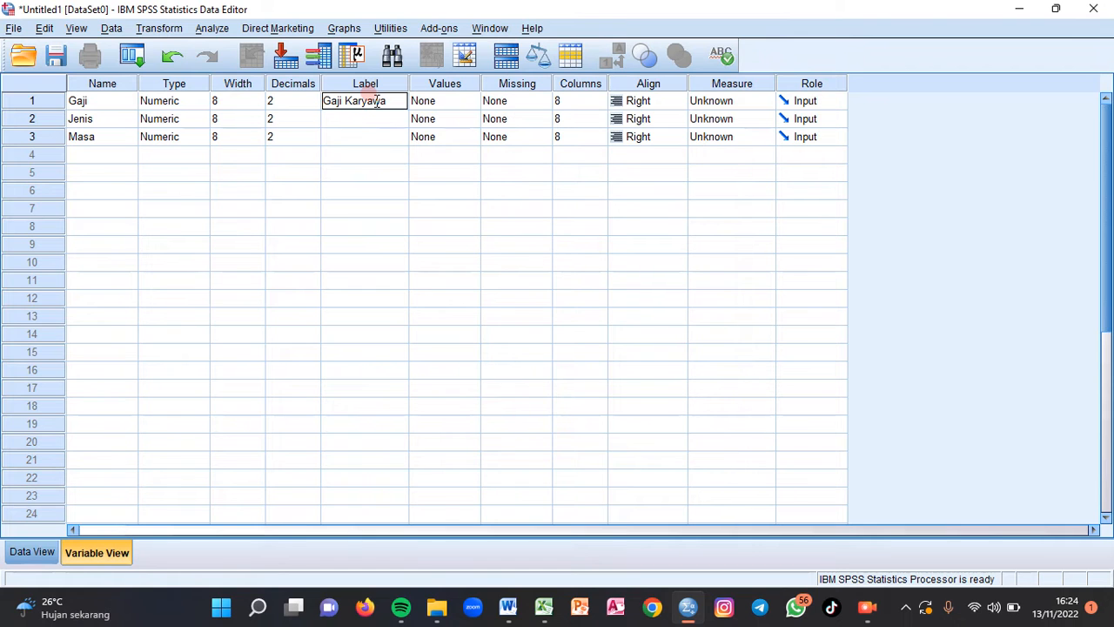
{"action": "key", "text": "Return"}
- Give the Jenis variable the label "Jenis Kelamin"
{"action": "key", "text": "Caps_Lock"}
{"action": "type", "text": "J"}
{"action": "key", "text": "Caps_Lock"}
{"action": "type", "text": "enis"}
{"action": "key", "text": "Caps_Lock"}
{"action": "type", "text": "K"}
{"action": "key", "text": "Caps_Lock"}
{"action": "type", "text": "el"}
{"action": "key", "text": "Caps_Lock"}
{"action": "type", "text": "A"}
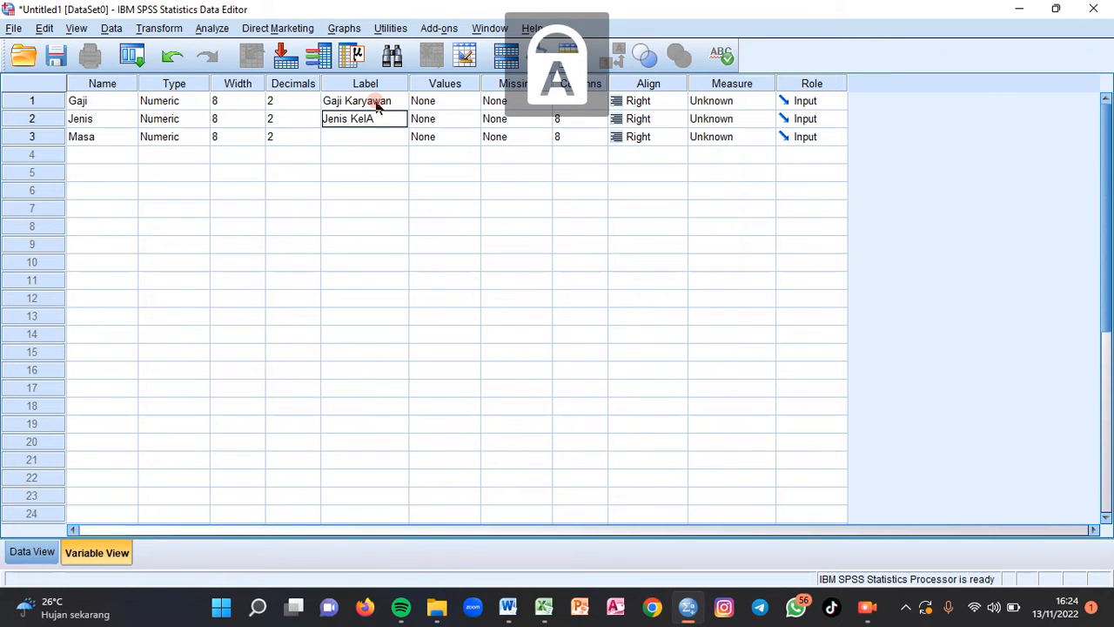
{"action": "type", "text": "min"}
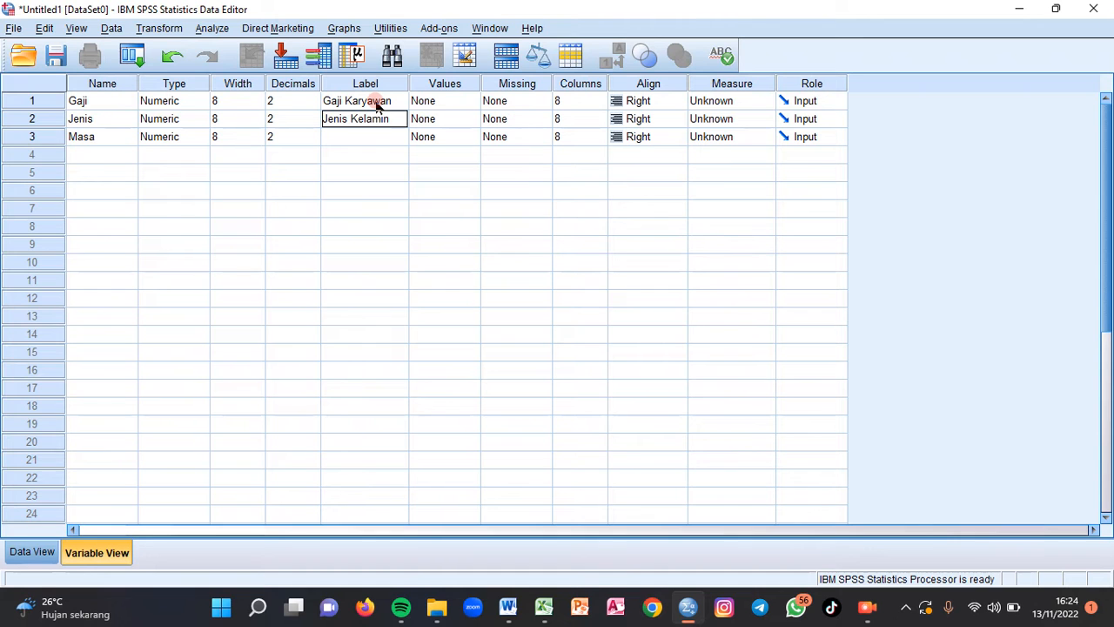
{"action": "key", "text": "Return"}
- Give the Masa variable the label "Masa Kerja"
{"action": "key", "text": "Caps_Lock"}
{"action": "type", "text": "M"}
{"action": "key", "text": "Caps_Lock"}
{"action": "type", "text": "asa"}
{"action": "key", "text": "Caps_Lock"}
{"action": "type", "text": "K"}
{"action": "key", "text": "Caps_Lock"}
{"action": "type", "text": "erja"}
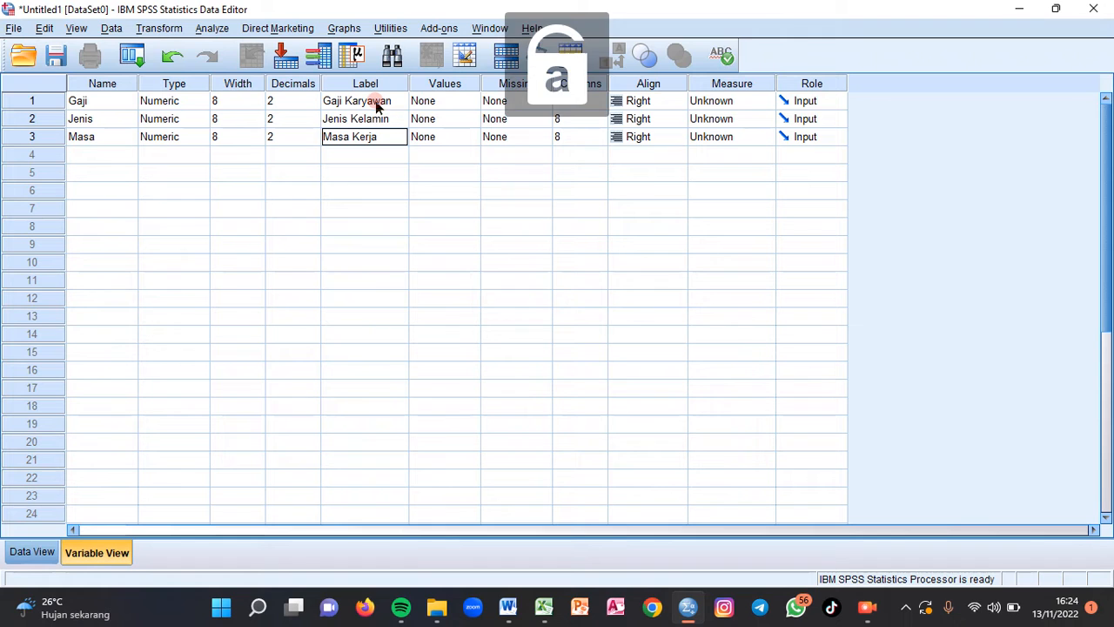
- Set the number of decimals to 0 for both the Jenis and Masa variables
{"action": "left_click", "coordinate": [313, 123]}
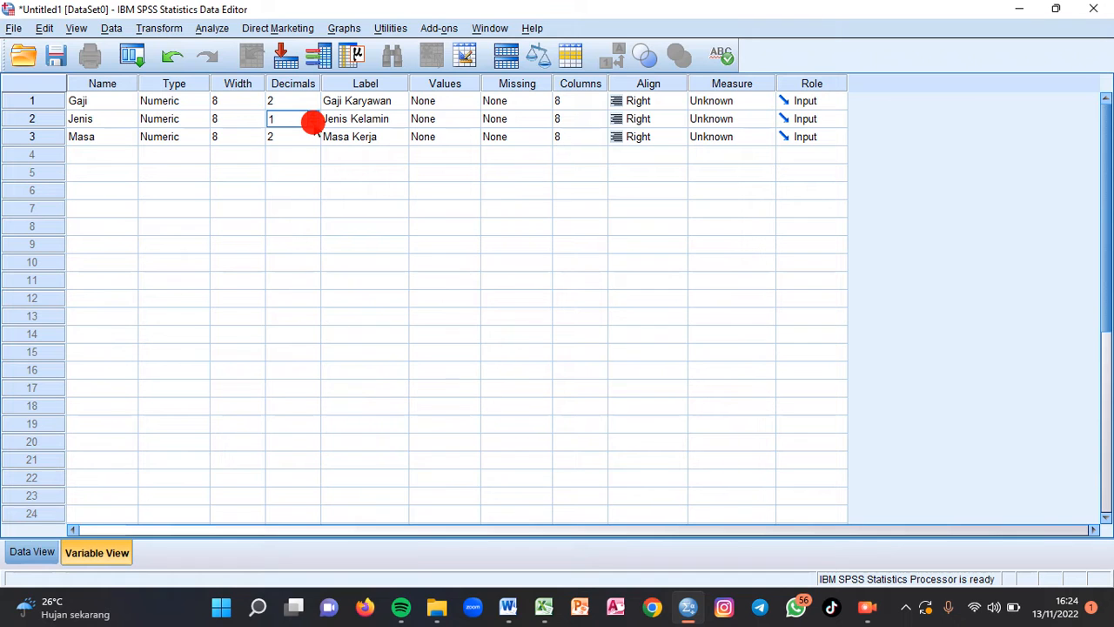
{"action": "left_click", "coordinate": [313, 123]}
{"action": "left_click", "coordinate": [314, 141]}
{"action": "left_click", "coordinate": [313, 141]}
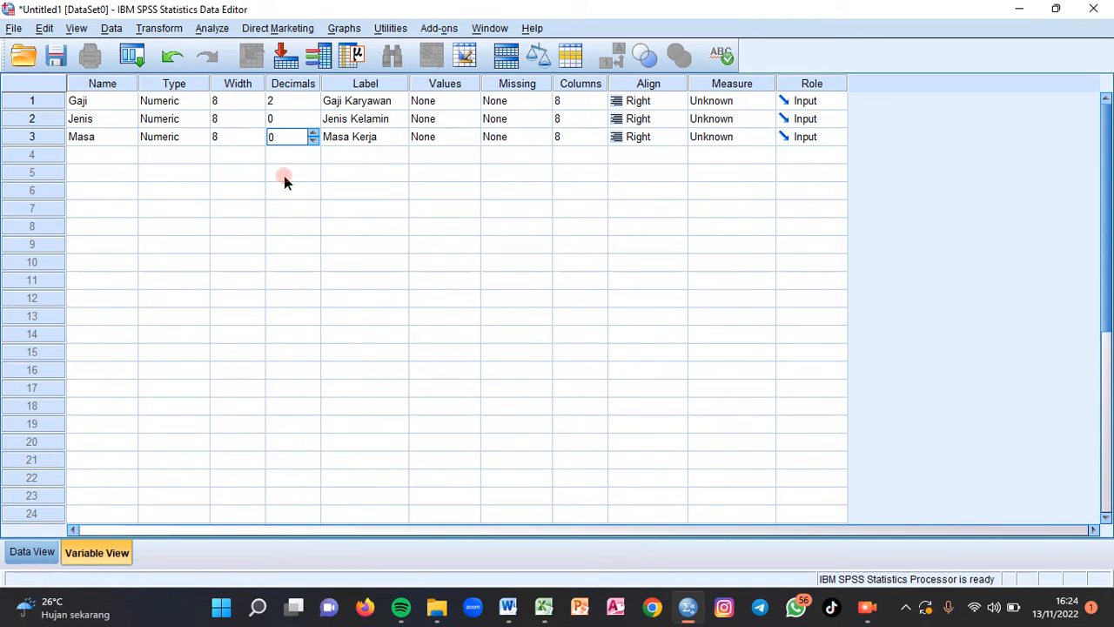
- Set the measurement level to Scale for Gaji and to Nominal for Jenis and Masa
{"action": "left_click", "coordinate": [761, 102]}
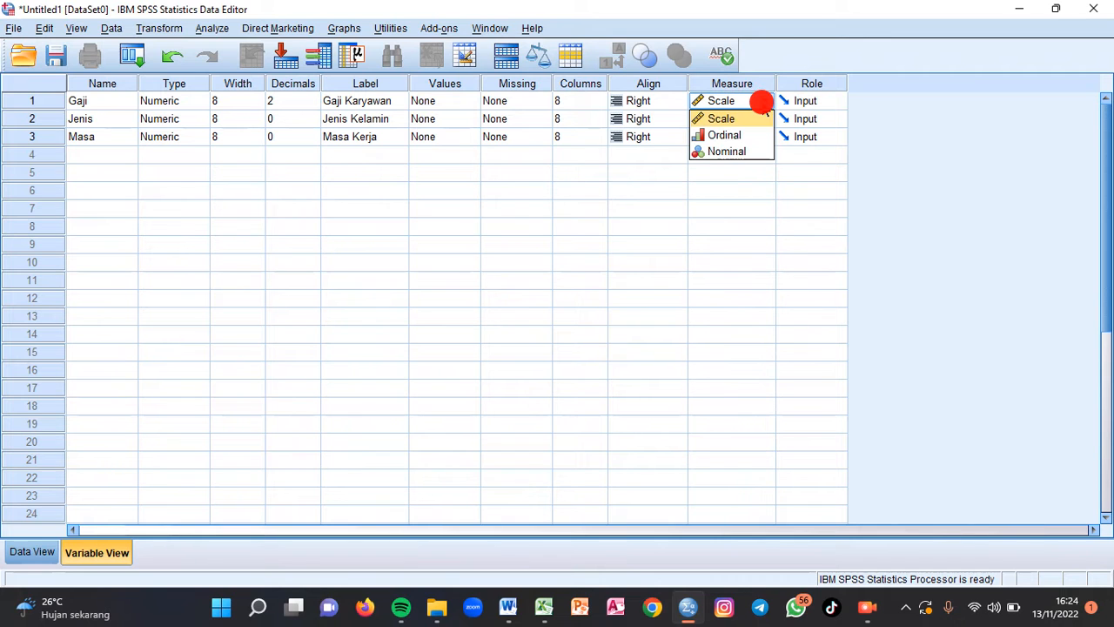
{"action": "left_click", "coordinate": [721, 118]}
{"action": "left_click", "coordinate": [761, 119]}
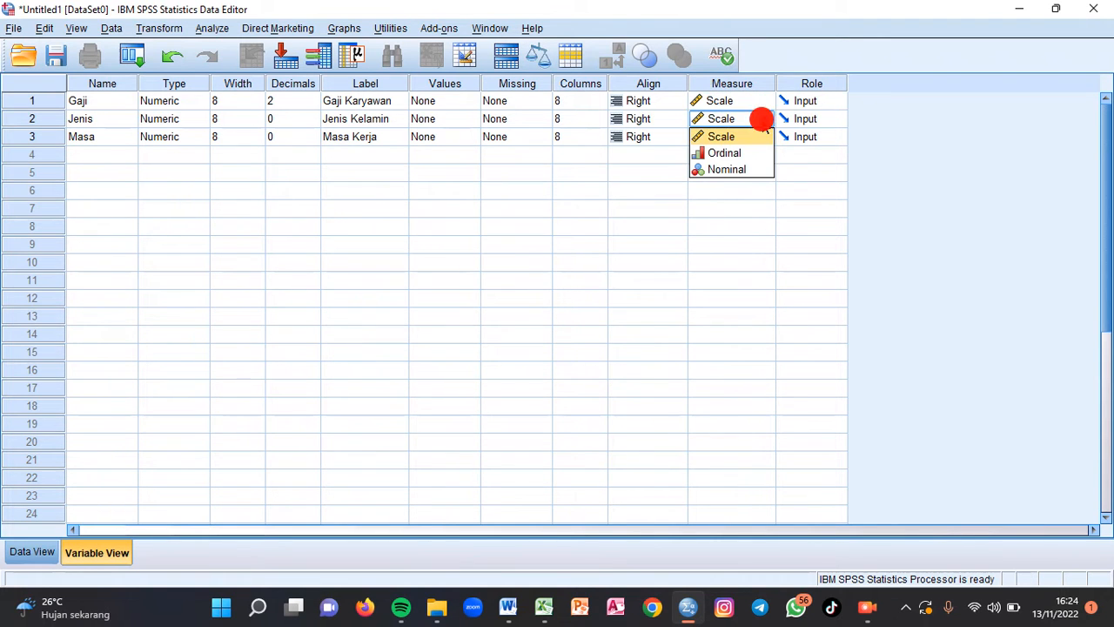
{"action": "left_click", "coordinate": [741, 168]}
{"action": "left_click", "coordinate": [752, 137]}
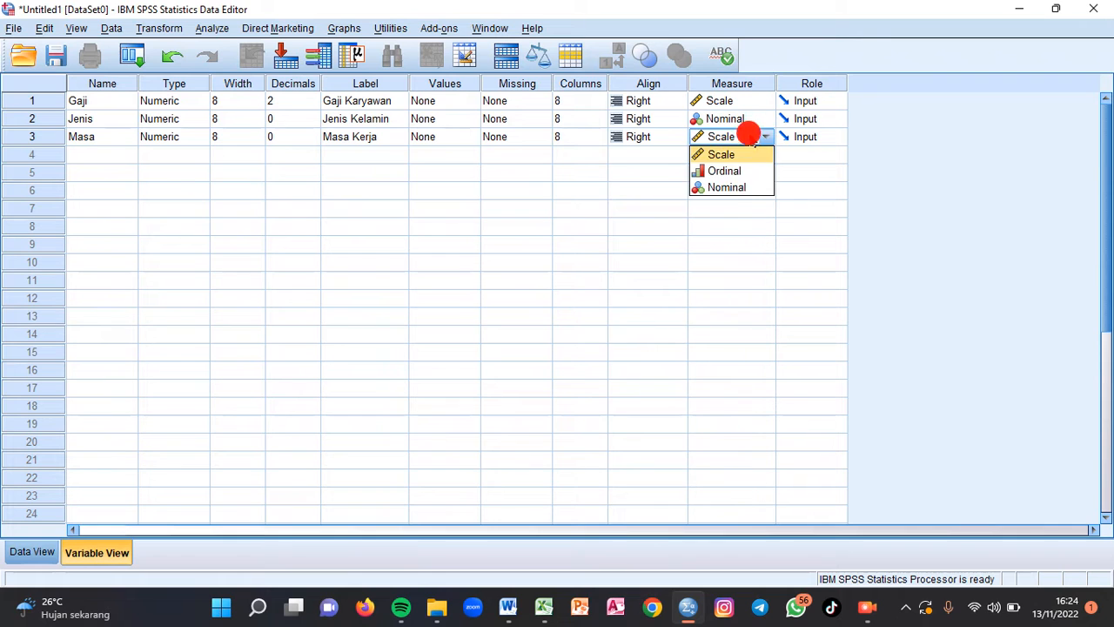
{"action": "left_click", "coordinate": [736, 187]}
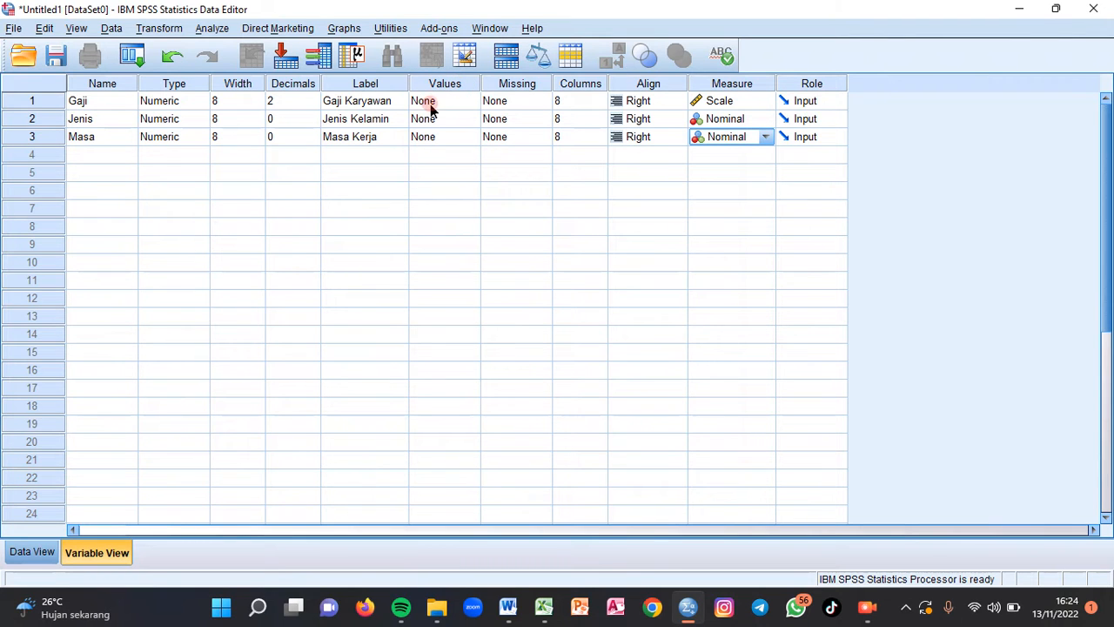
- Add the value label 1 = "Perempuan" to the Jenis variable
{"action": "double_click", "coordinate": [474, 122]}
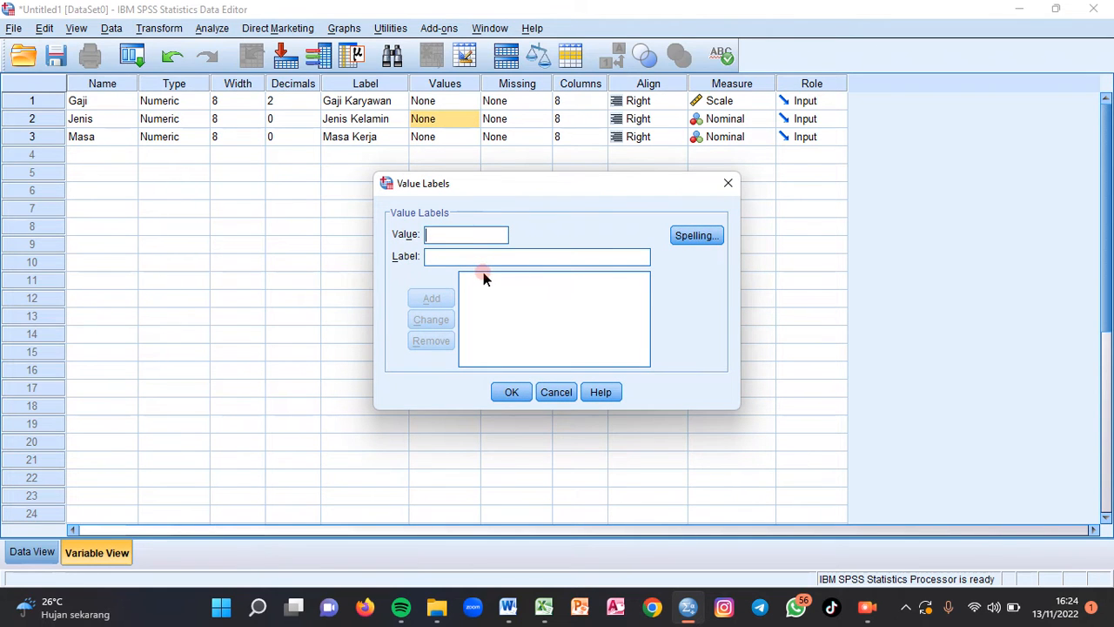
{"action": "type", "text": "1"}
{"action": "left_click", "coordinate": [474, 256]}
{"action": "left_click", "coordinate": [475, 255]}
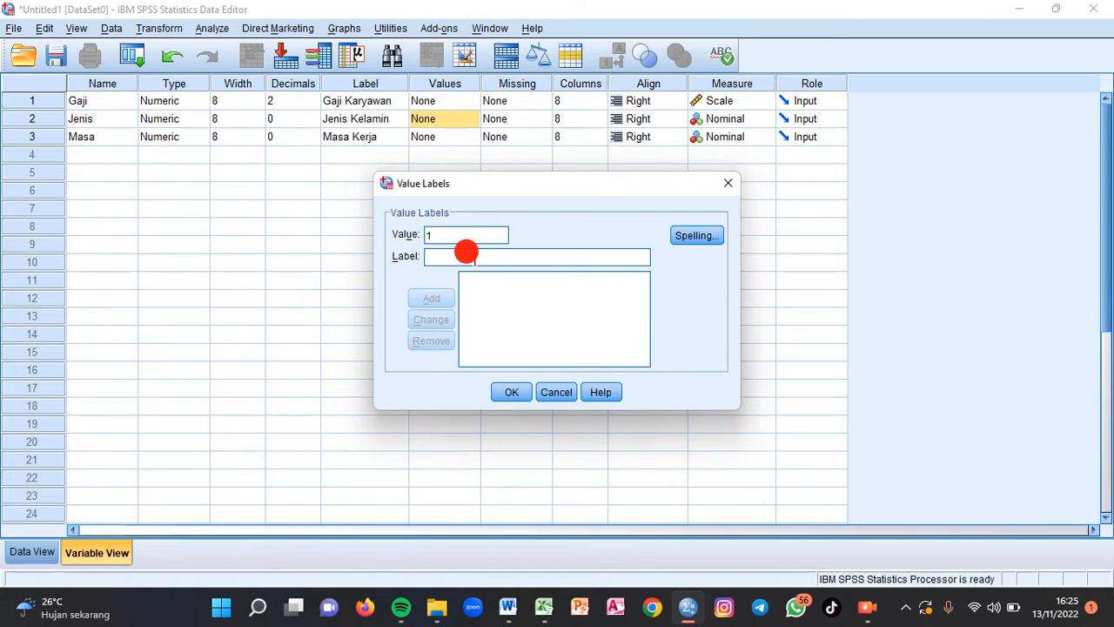
{"action": "type", "text": "Perem"}
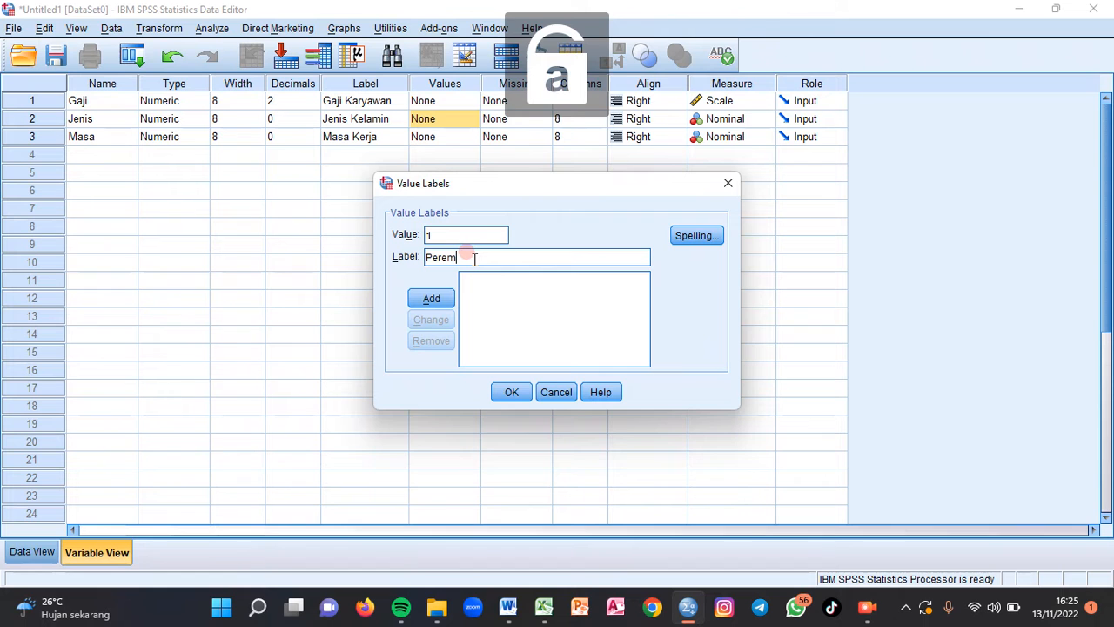
{"action": "type", "text": "puan"}
{"action": "left_click", "coordinate": [430, 297]}
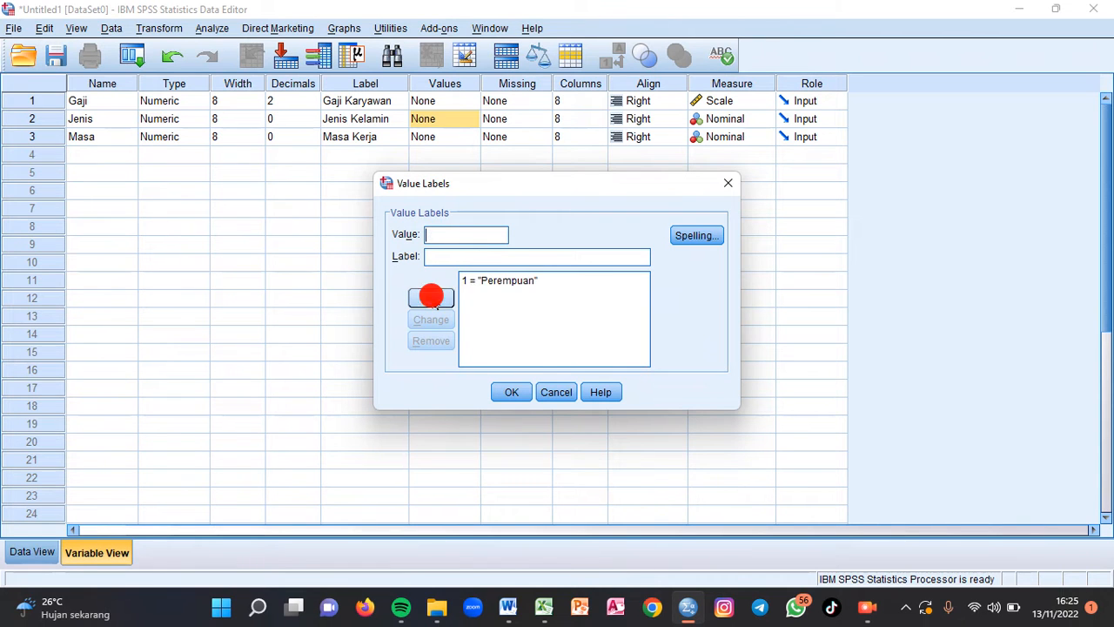
- Add the value label 2 = "Laki-Laki" to the Jenis variable and apply its value labels
{"action": "left_click", "coordinate": [441, 231]}
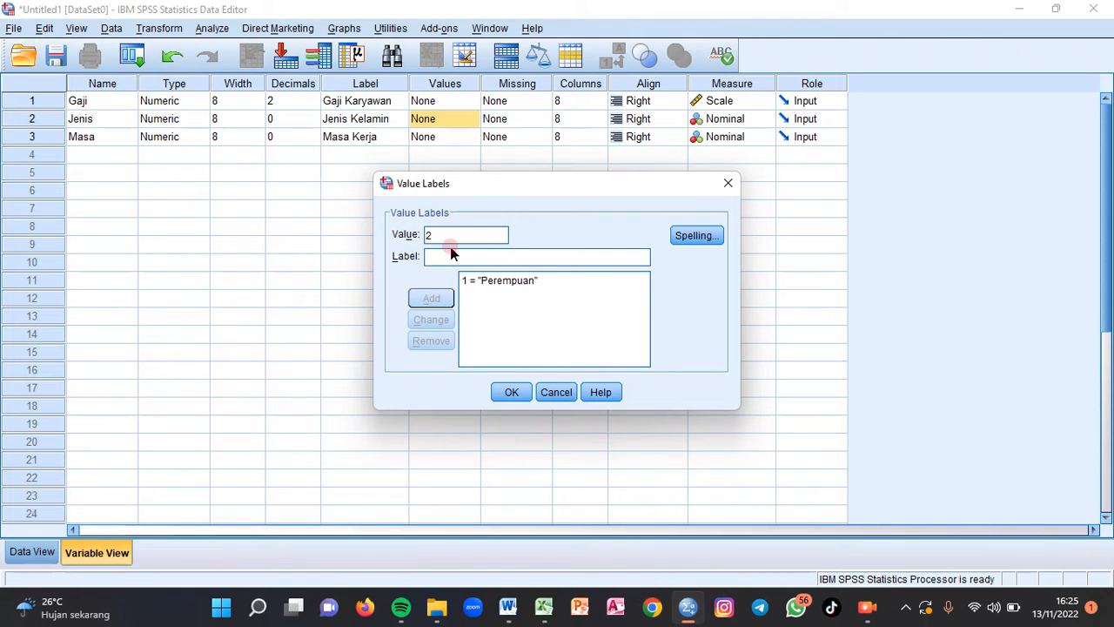
{"action": "left_click", "coordinate": [450, 252]}
{"action": "type", "text": "Laki-Laki"}
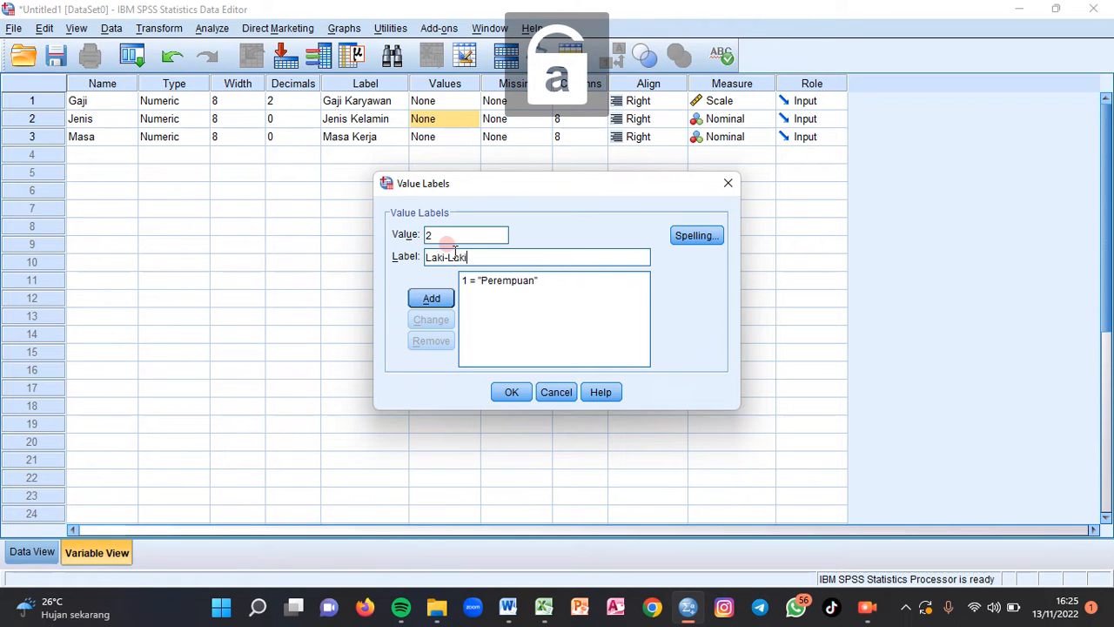
{"action": "left_click", "coordinate": [432, 297]}
{"action": "left_click", "coordinate": [510, 393]}
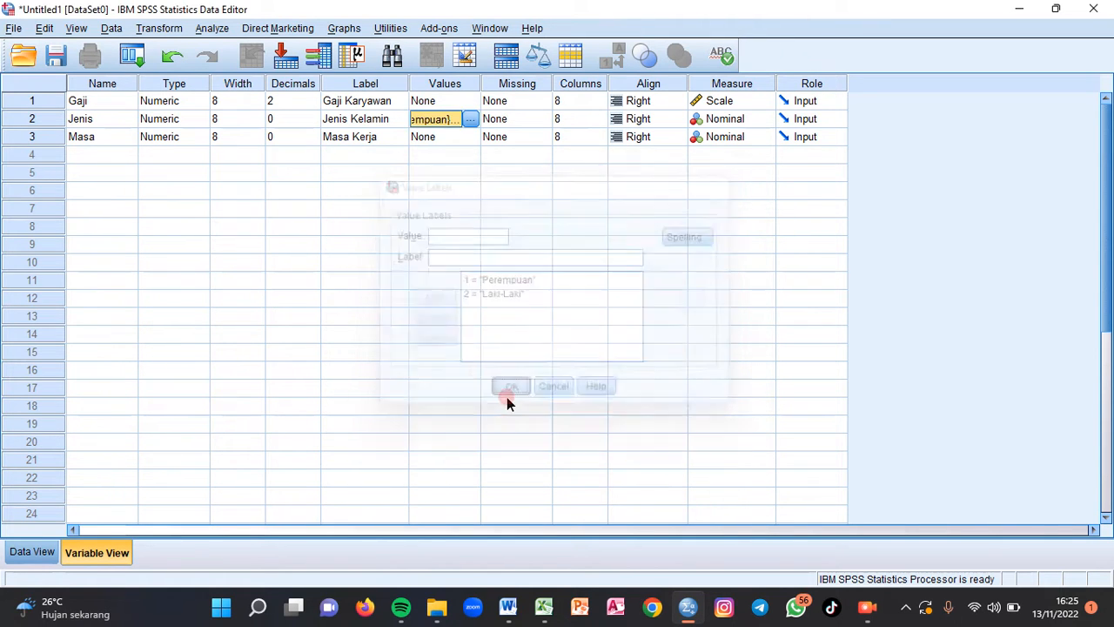
- Add the value label 1 = "< 5 tahun" to the Masa variable
{"action": "left_click", "coordinate": [468, 139]}
{"action": "left_click", "coordinate": [470, 137]}
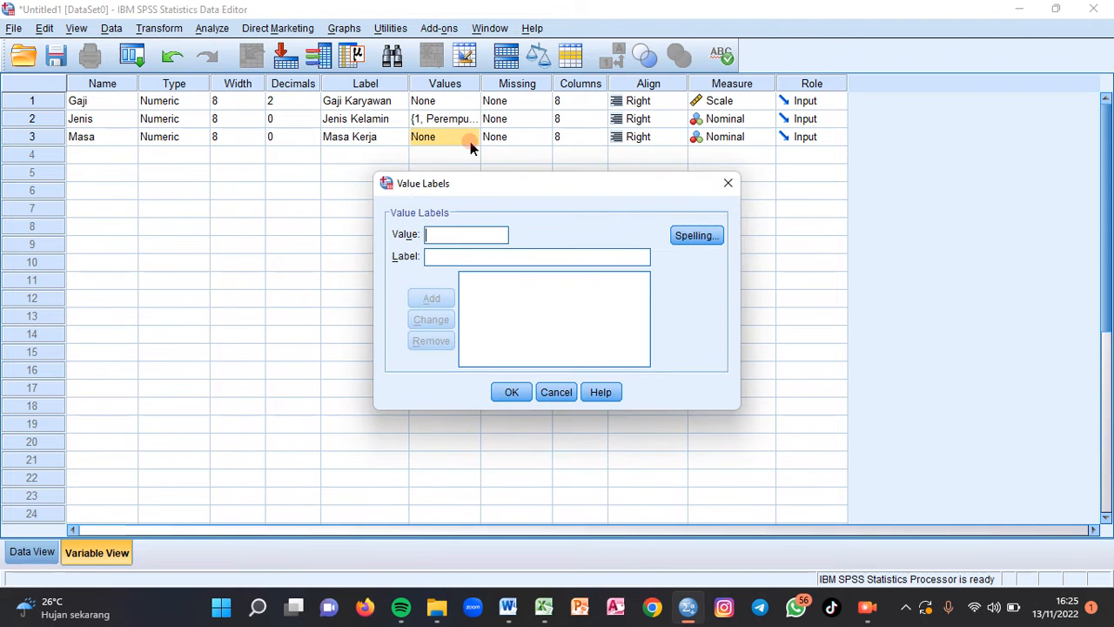
{"action": "left_click", "coordinate": [472, 236]}
{"action": "type", "text": "1"}
{"action": "left_click", "coordinate": [463, 253]}
{"action": "type", "text": "< 5 tahun"}
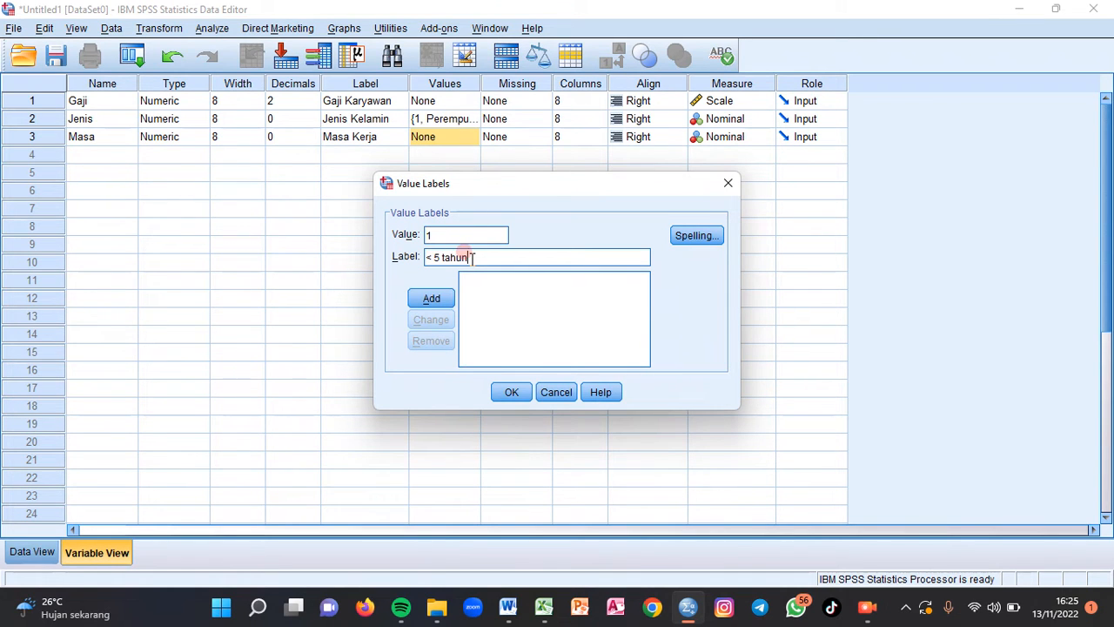
{"action": "key", "text": "Return"}
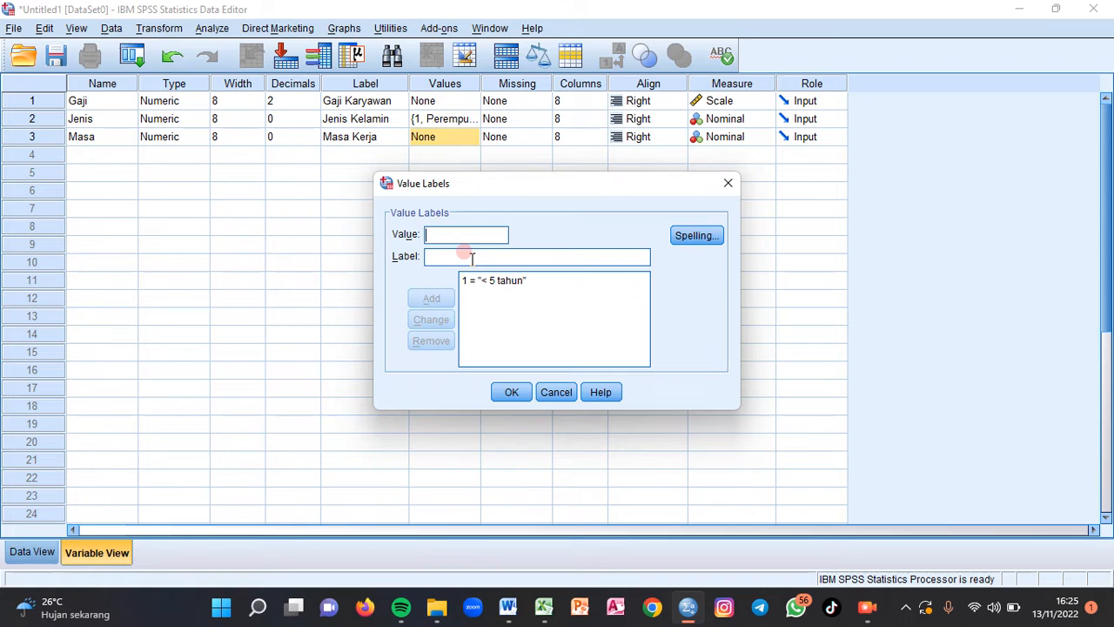
- Add the value label 2 = "6-10 tahun" to the Masa variable
{"action": "left_click", "coordinate": [472, 257]}
{"action": "type", "text": "6-10 tah"}
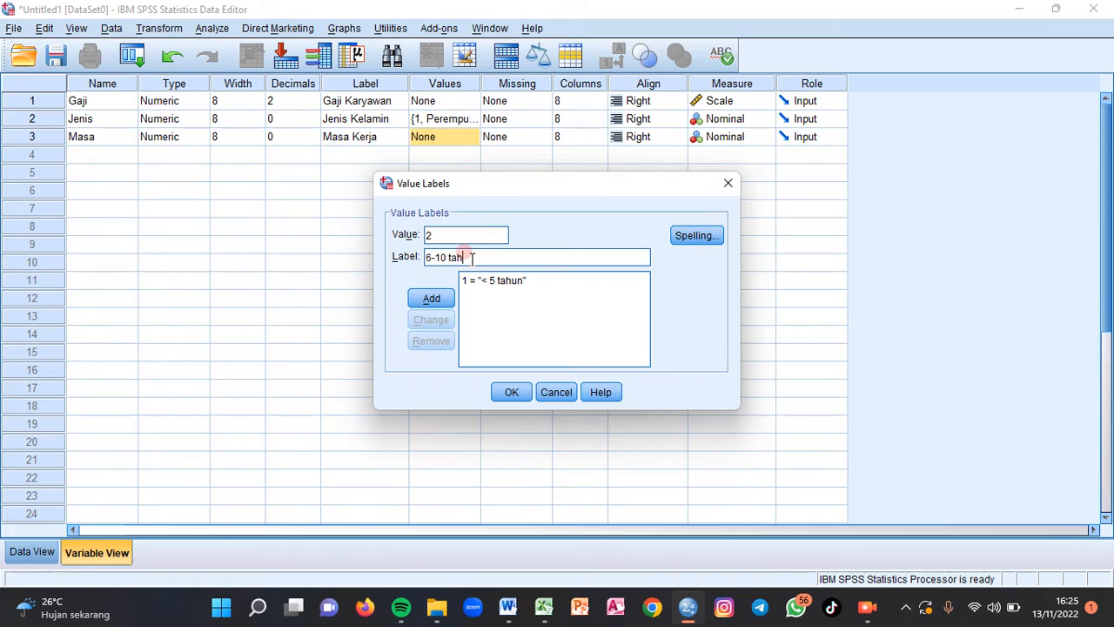
{"action": "type", "text": "un"}
{"action": "key", "text": "Return"}
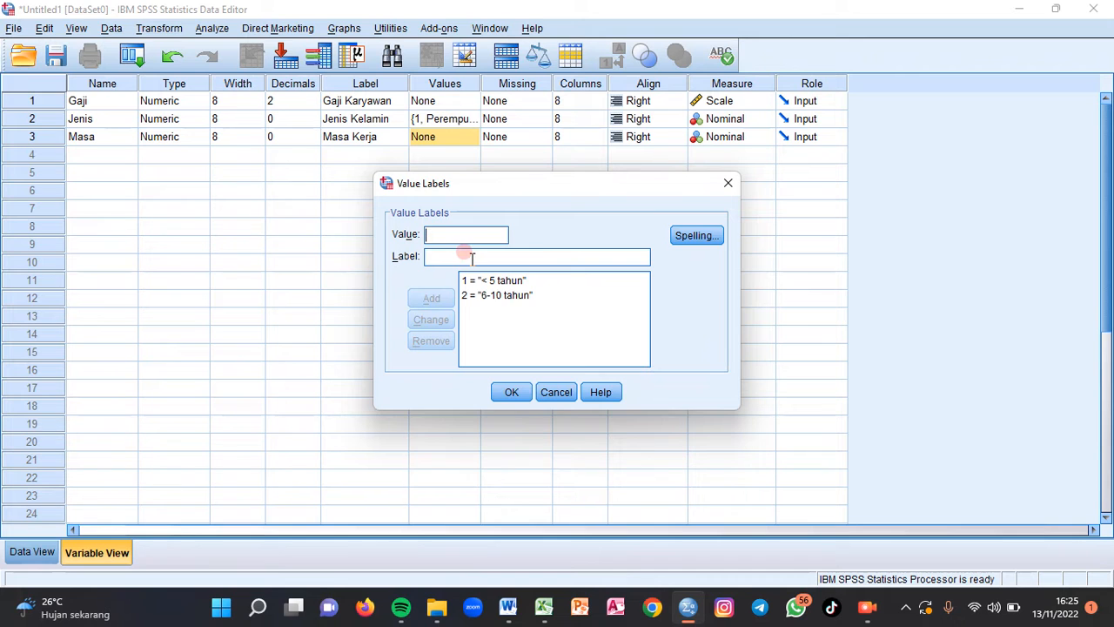
- Add the value label 3 = "> 10 tahun" to the Masa variable and apply its value labels
{"action": "type", "text": "3"}
{"action": "left_click", "coordinate": [449, 252]}
{"action": "type", "text": "> 10 tahun"}
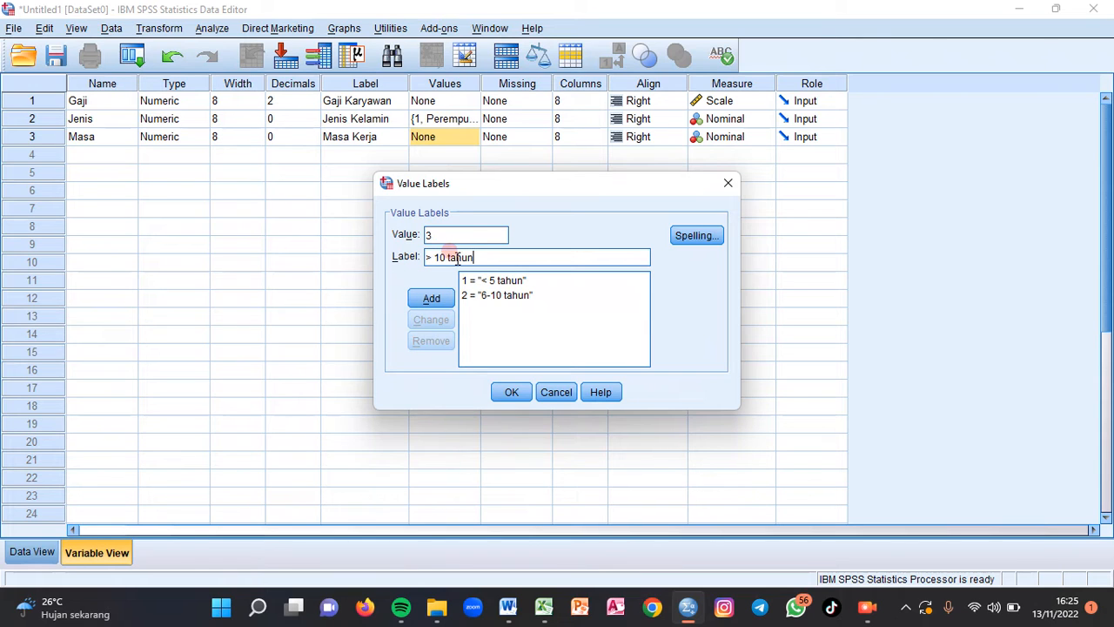
{"action": "key", "text": "Return"}
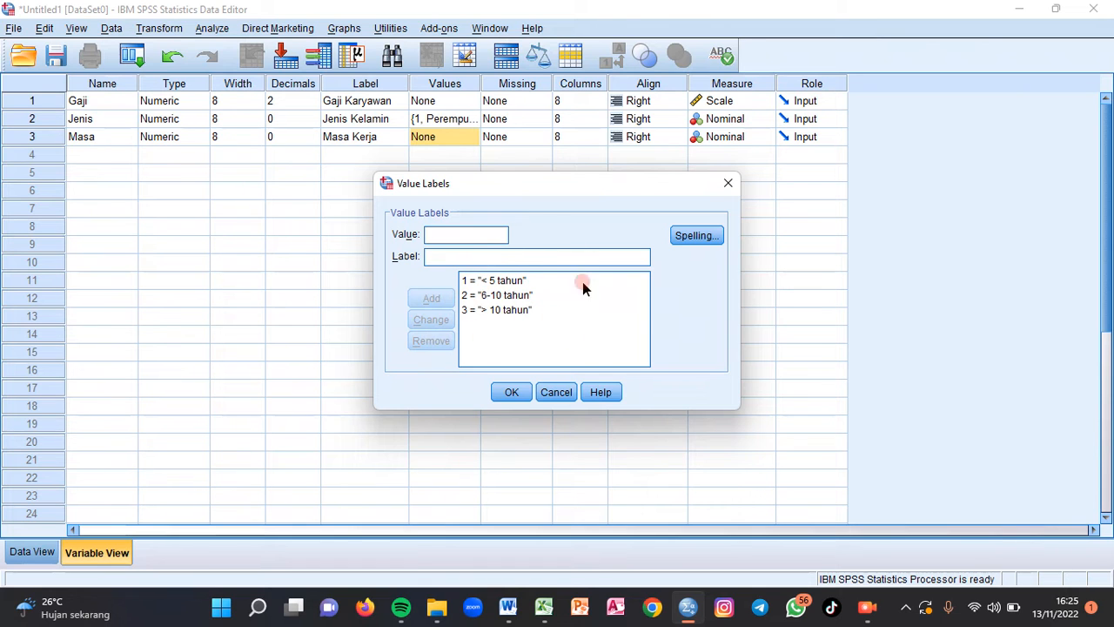
{"action": "left_click", "coordinate": [512, 391]}
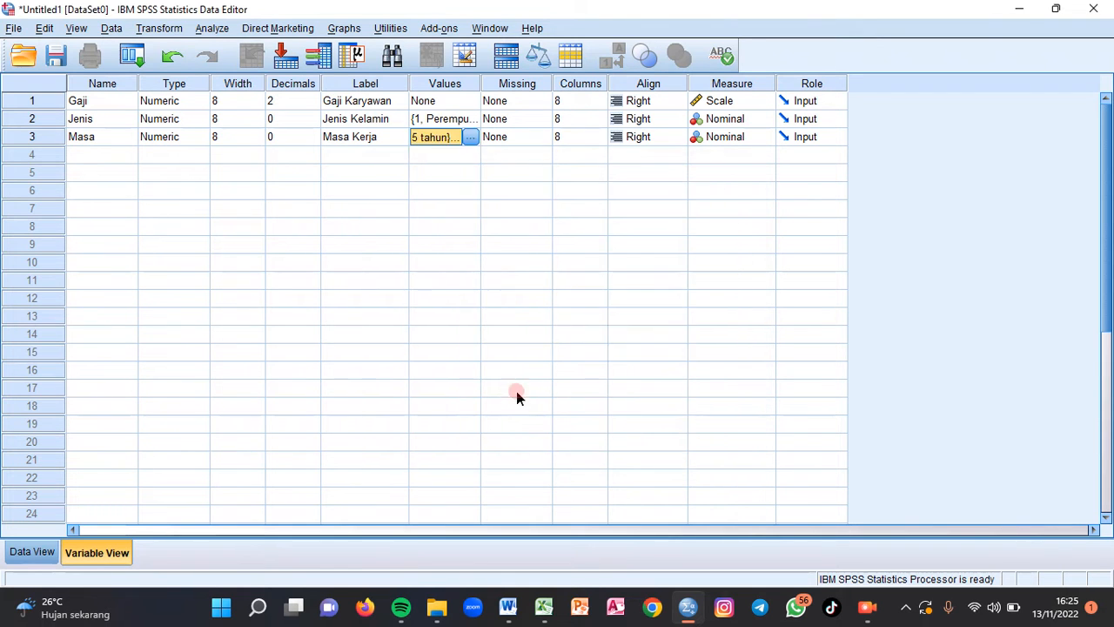
- Show the dataset's Data View, then switch to the DATA workbook in Excel
{"action": "left_click", "coordinate": [41, 551]}
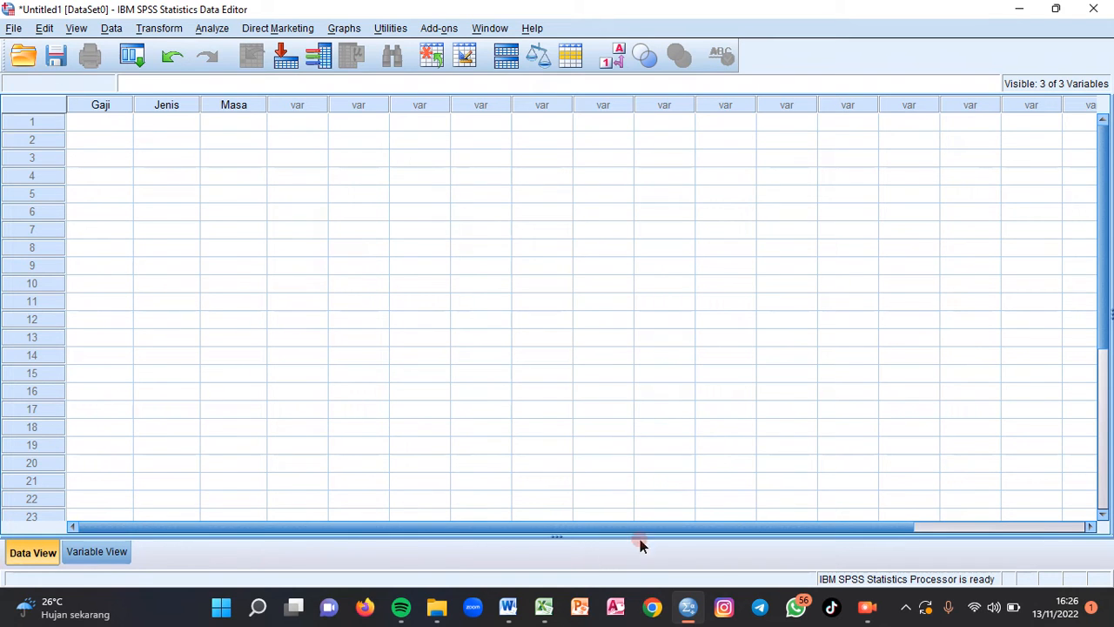
{"action": "mouse_move", "coordinate": [544, 606]}
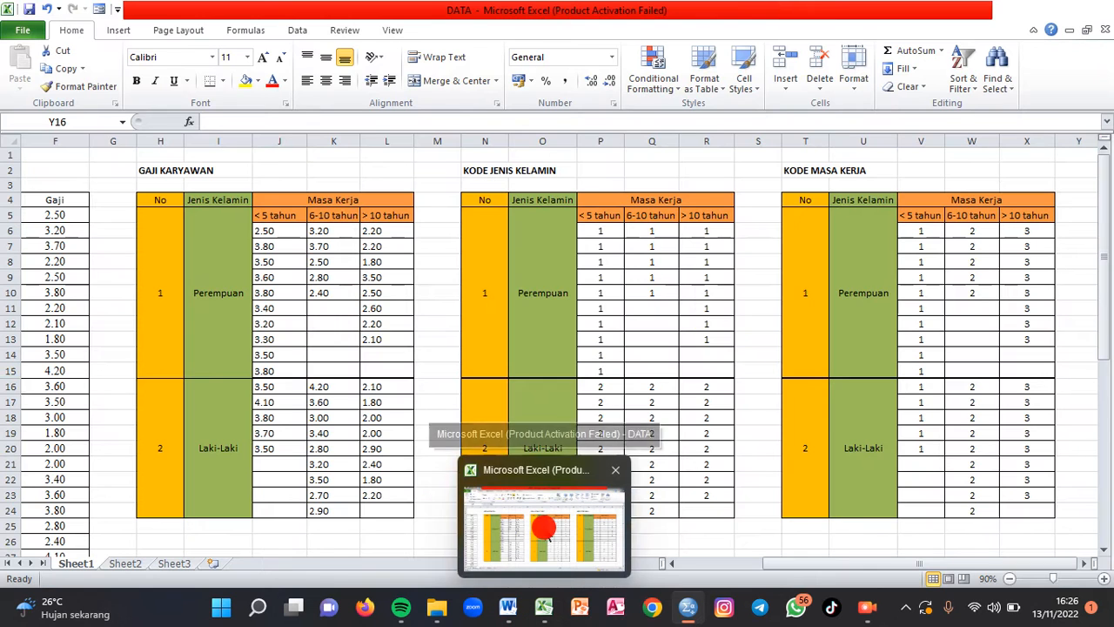
{"action": "left_click", "coordinate": [545, 528]}
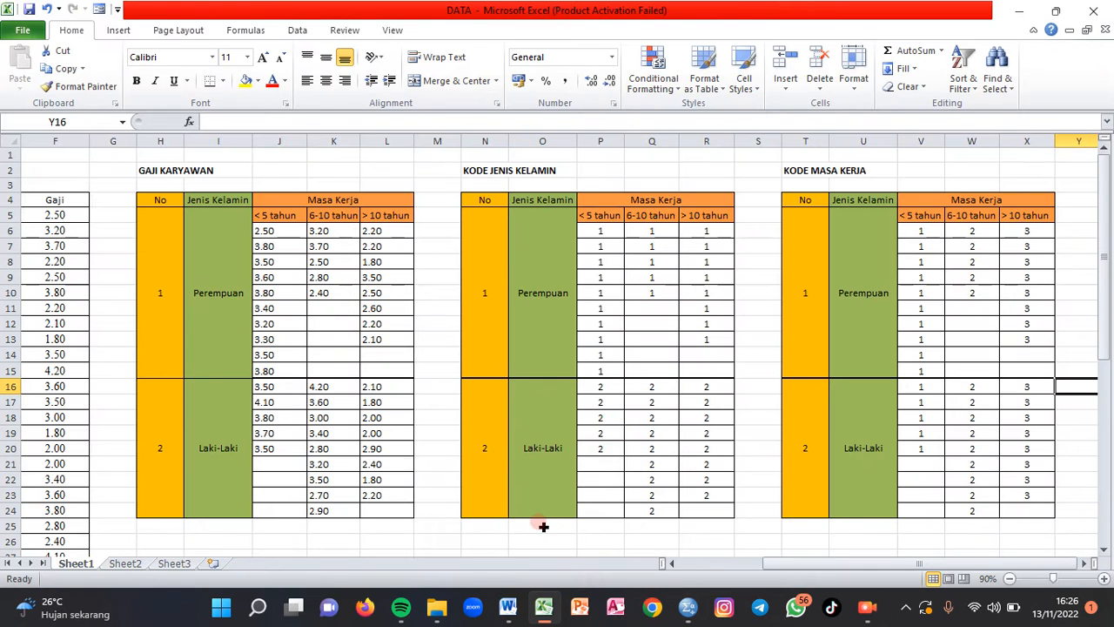
- Copy the < 5 tahun salaries in J6:J20 from Excel into the Gaji column in SPSS, starting at row 1
{"action": "left_click", "coordinate": [361, 335]}
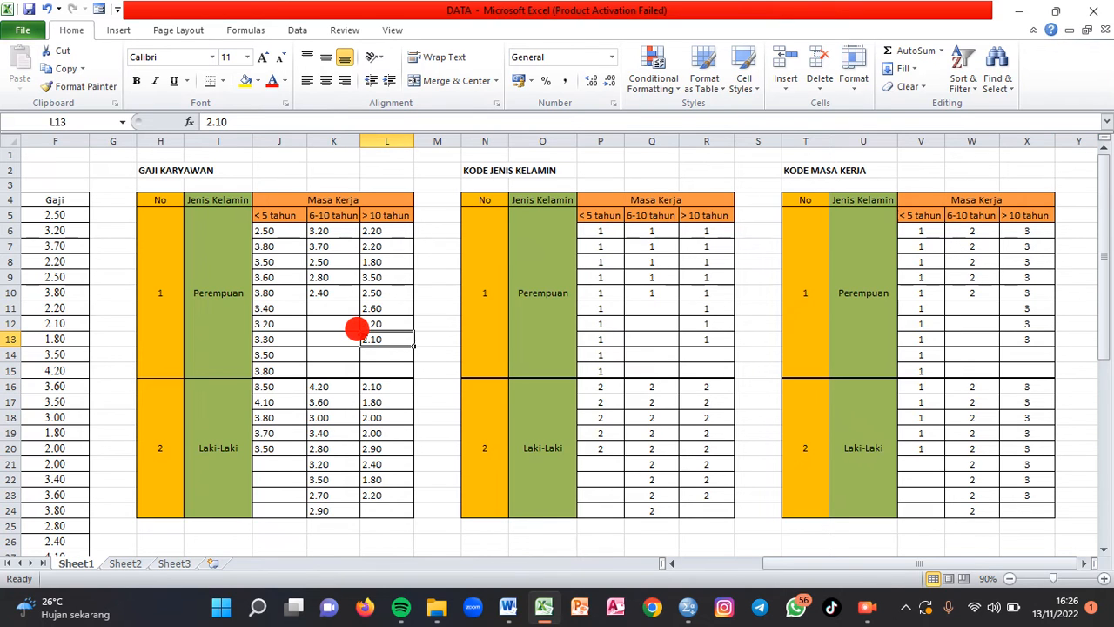
{"action": "left_click_drag", "start_coordinate": [274, 230], "coordinate": [271, 445]}
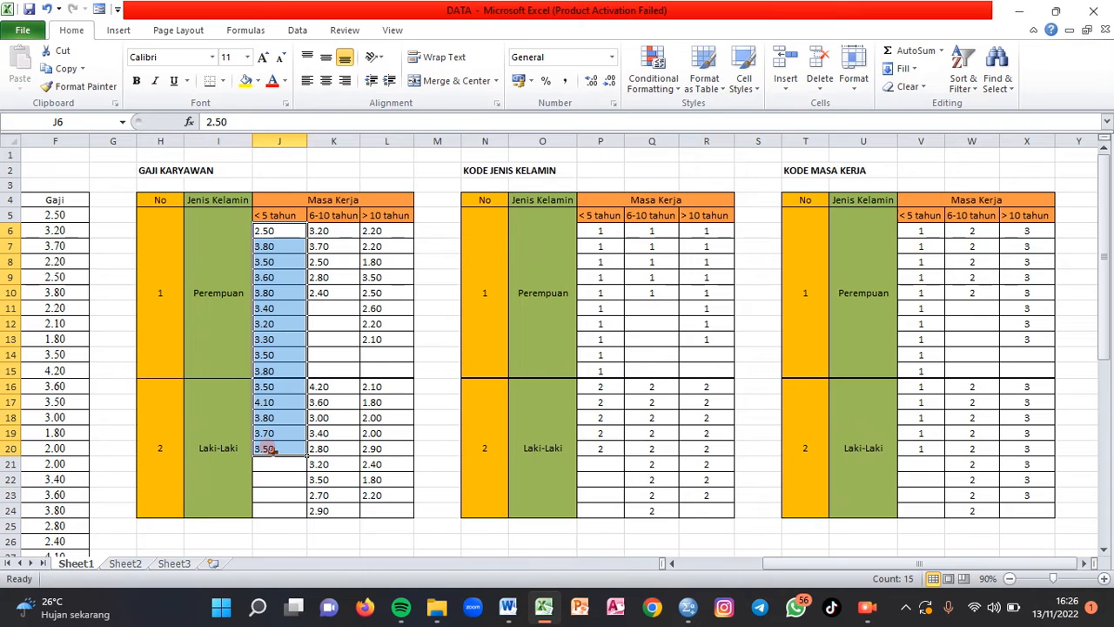
{"action": "key", "text": "ctrl+c"}
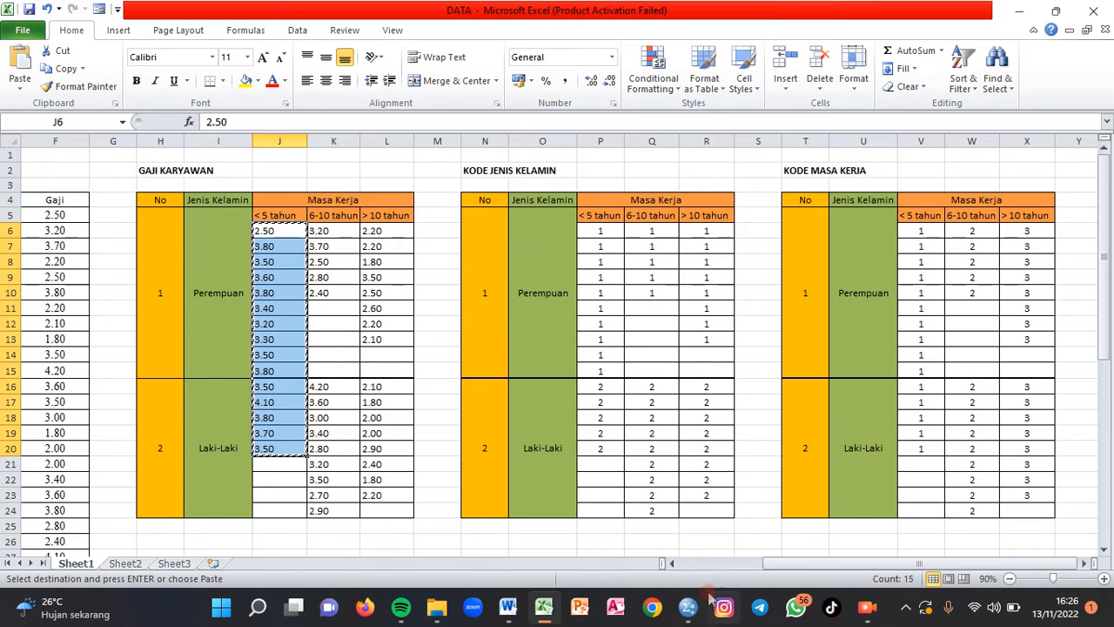
{"action": "mouse_move", "coordinate": [688, 607]}
{"action": "left_click", "coordinate": [692, 516]}
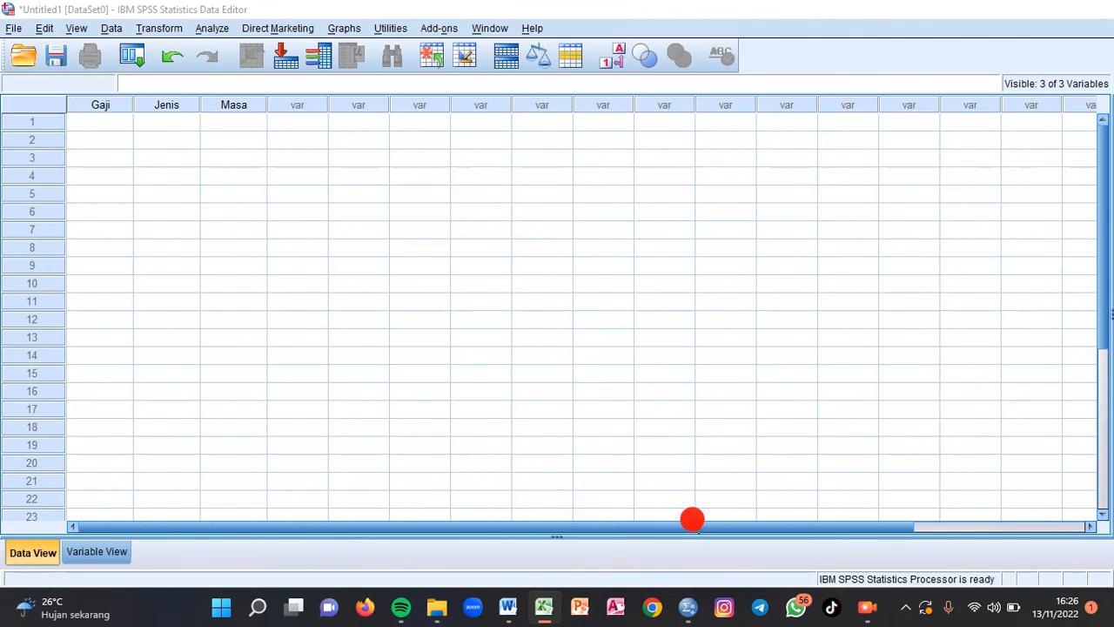
{"action": "left_click", "coordinate": [109, 126]}
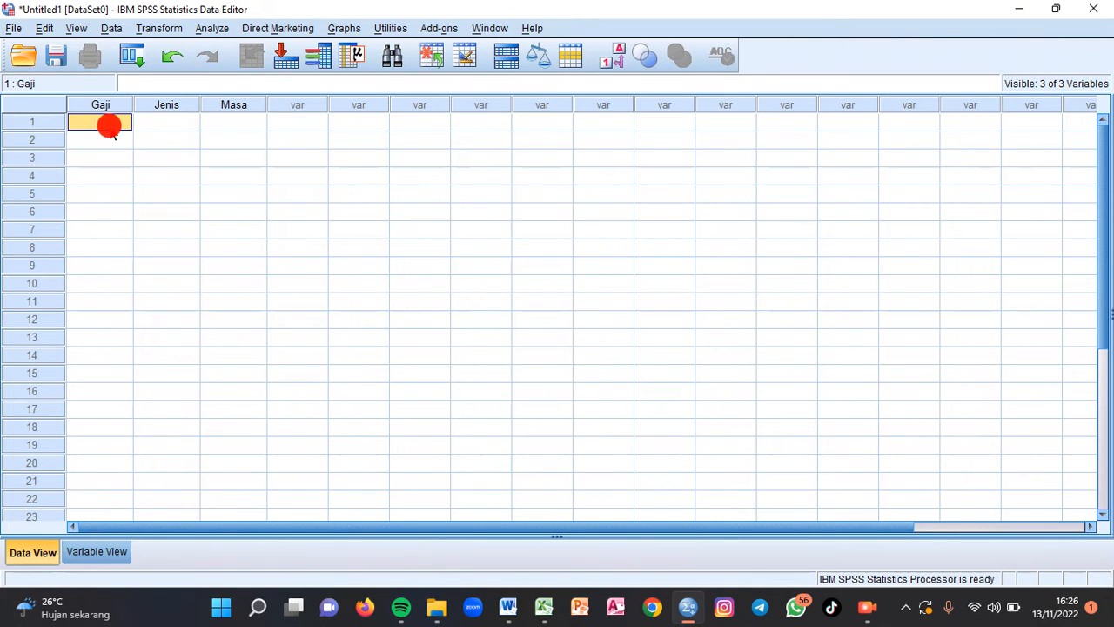
{"action": "key", "text": "ctrl+v"}
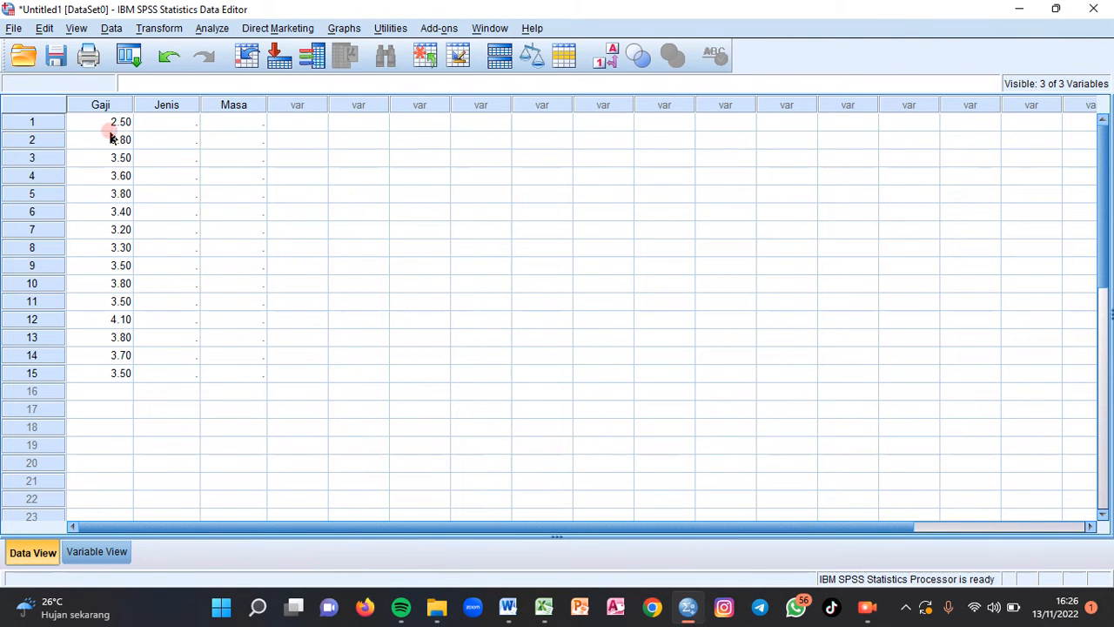
- Copy the < 5 tahun gender codes in P6:P20 from Excel into the Jenis column in SPSS, starting at row 1
{"action": "key", "text": "alt+Tab"}
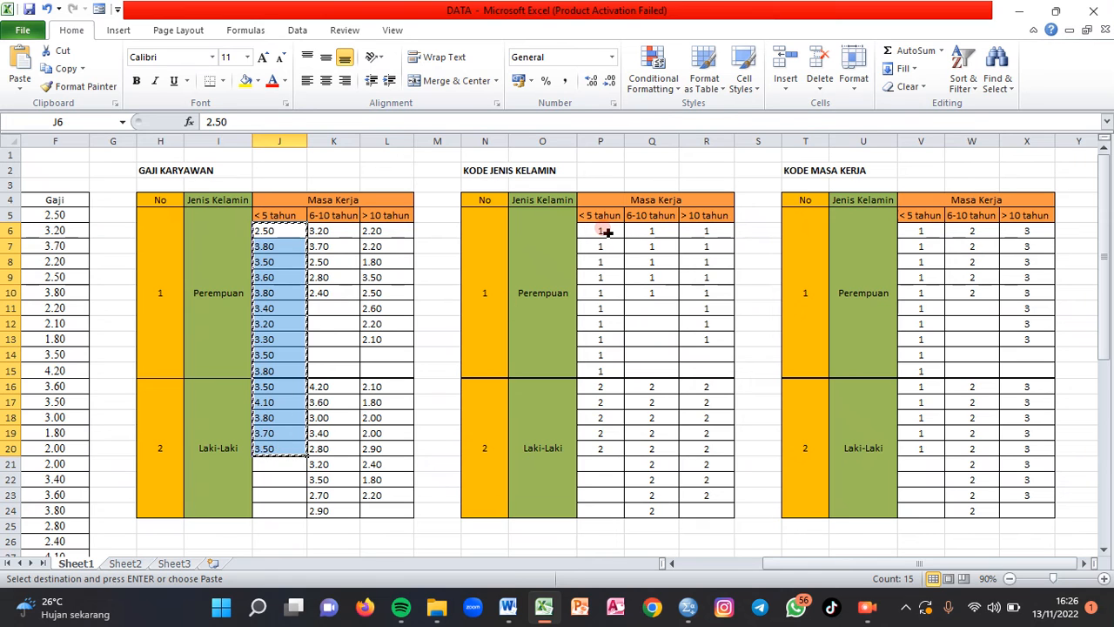
{"action": "left_click_drag", "start_coordinate": [606, 232], "coordinate": [599, 444]}
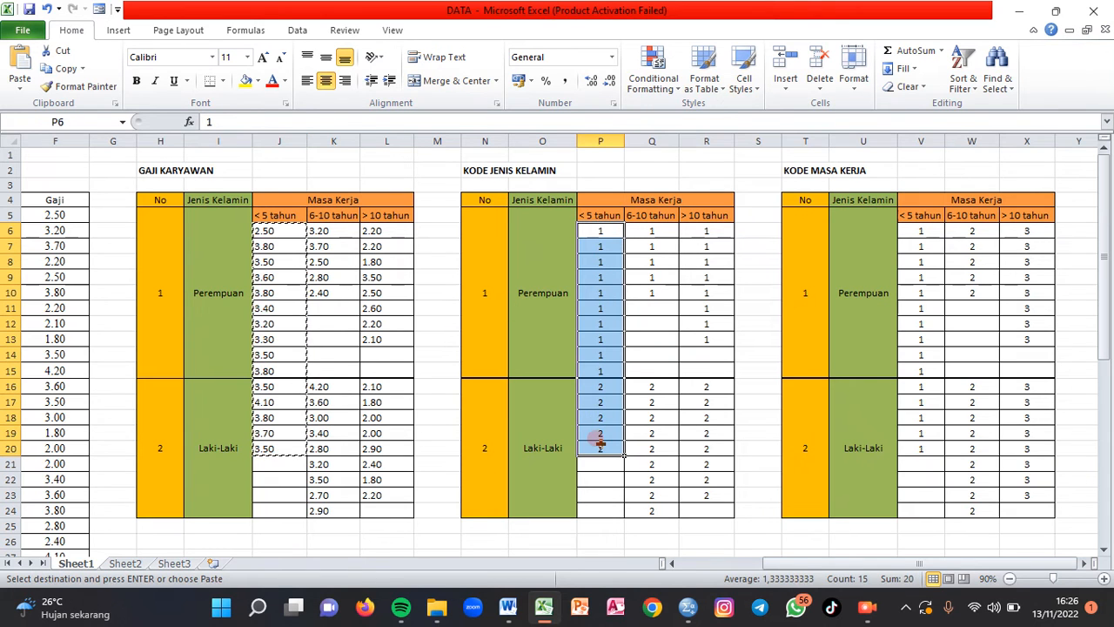
{"action": "left_click", "coordinate": [601, 232]}
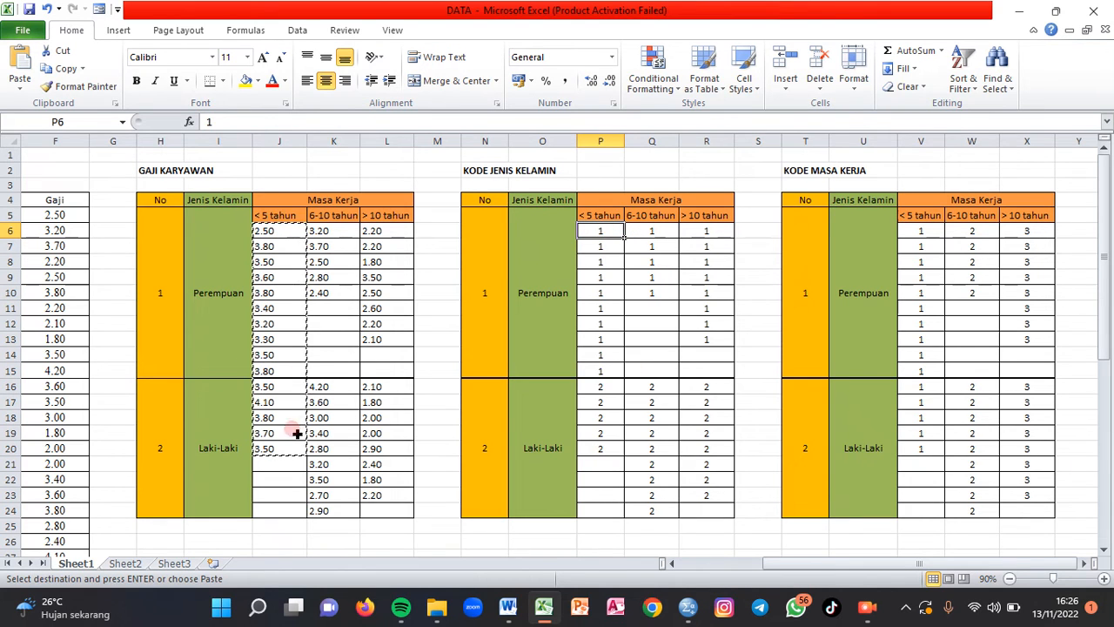
{"action": "left_click_drag", "start_coordinate": [600, 232], "coordinate": [689, 294]}
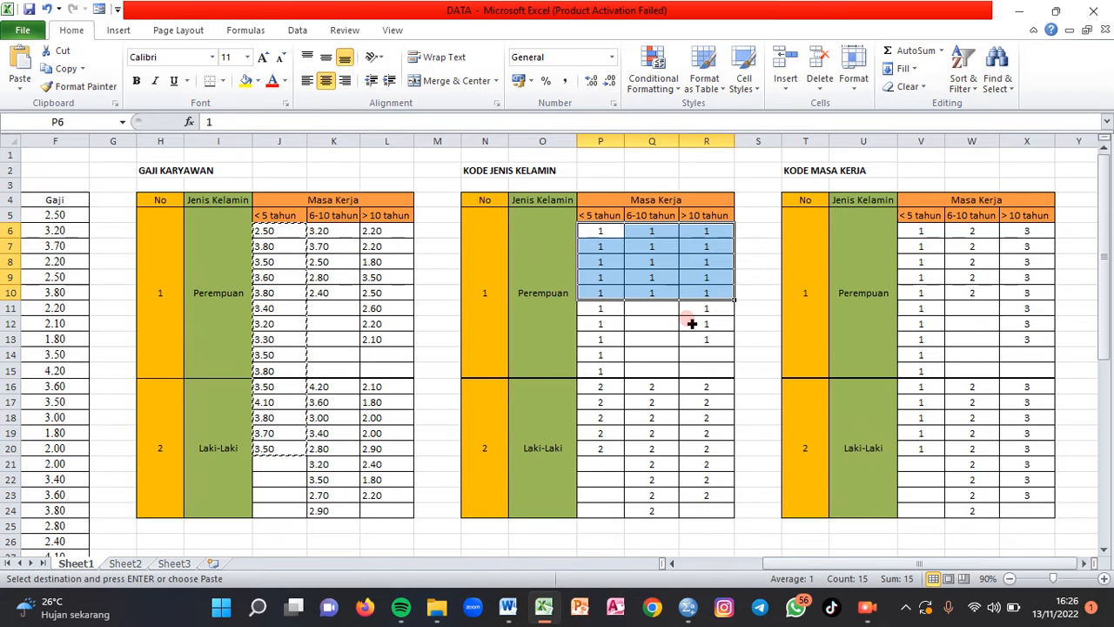
{"action": "left_click", "coordinate": [596, 231]}
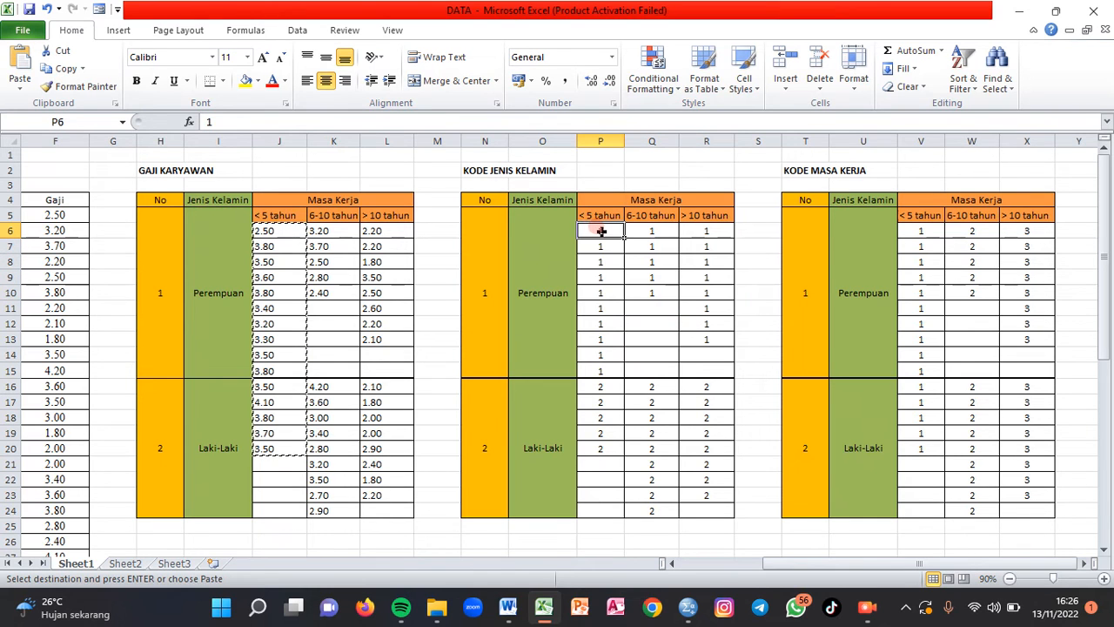
{"action": "left_click_drag", "start_coordinate": [601, 232], "coordinate": [601, 442]}
{"action": "key", "text": "ctrl+c"}
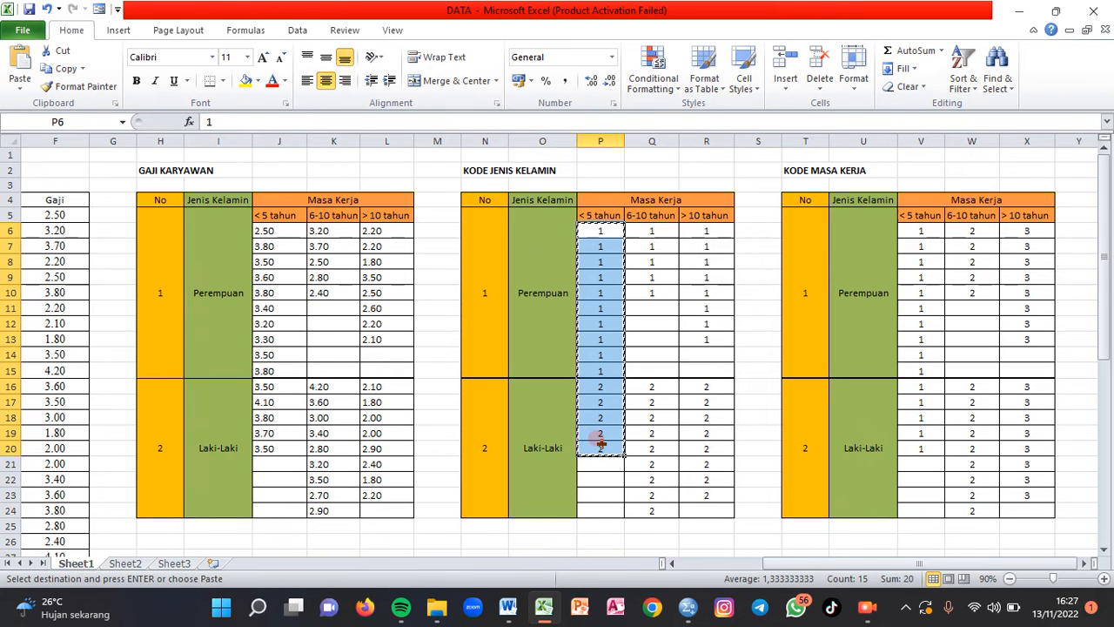
{"action": "key", "text": "alt+Tab"}
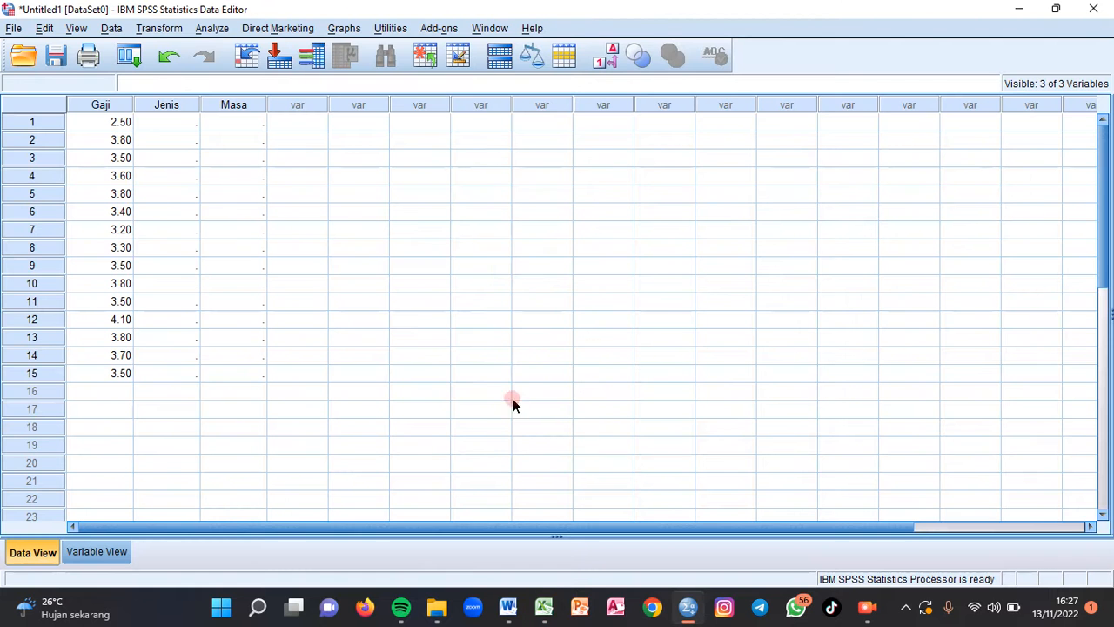
{"action": "left_click", "coordinate": [182, 121]}
{"action": "key", "text": "ctrl+v"}
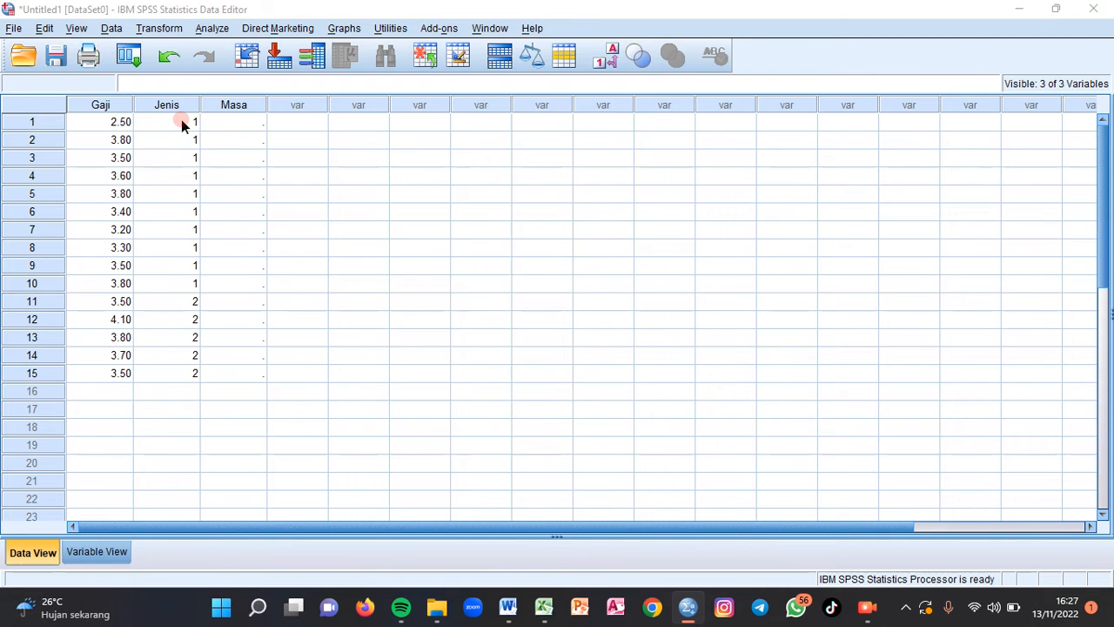
- Copy the < 5 tahun tenure codes in V6:V20 from Excel into the Masa column in SPSS, starting at row 1
{"action": "key", "text": "alt+Tab"}
{"action": "left_click_drag", "start_coordinate": [920, 230], "coordinate": [921, 450]}
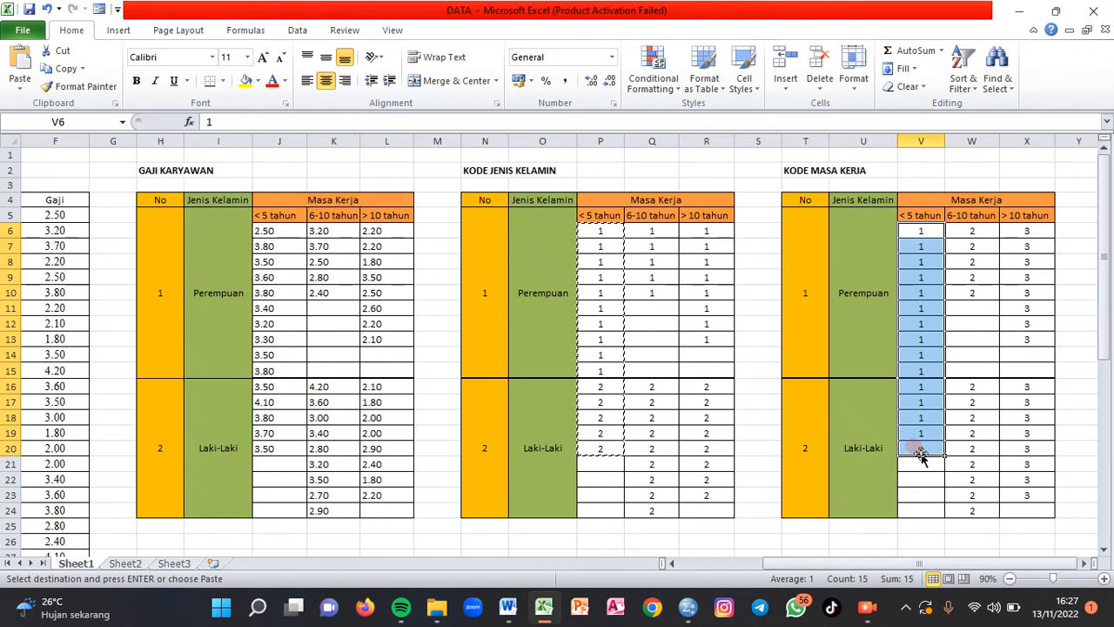
{"action": "key", "text": "ctrl+c"}
{"action": "key", "text": "alt+Tab"}
{"action": "left_click", "coordinate": [248, 123]}
{"action": "key", "text": "ctrl+v"}
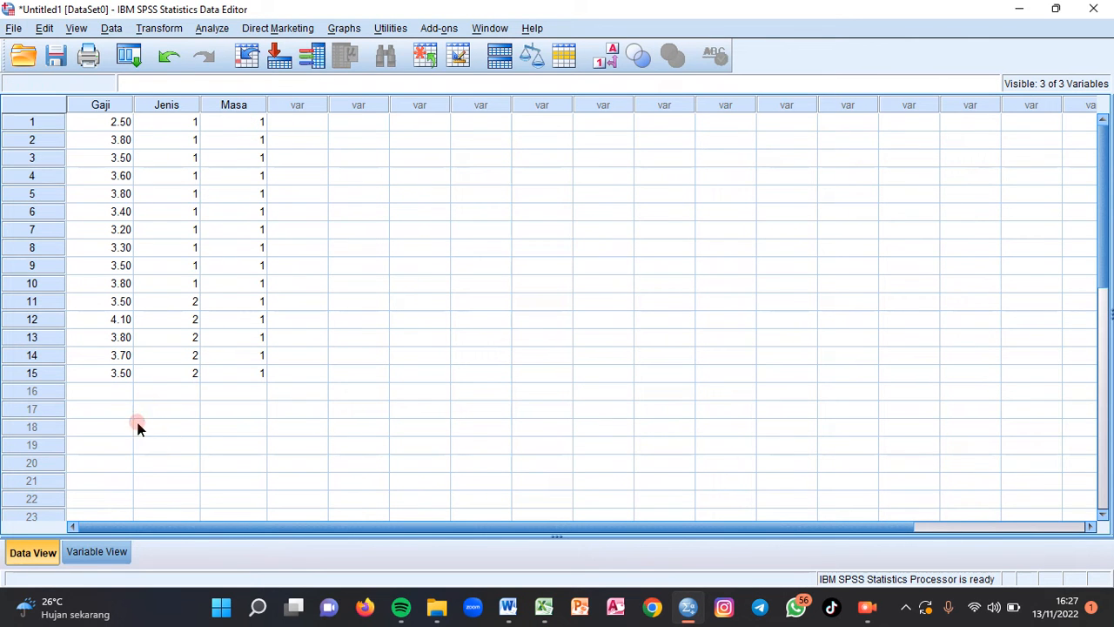
- Copy the 6-10 tahun Perempuan salaries in K6:K10 from Excel into the SPSS Gaji column, starting at row 16
{"action": "left_click", "coordinate": [114, 391]}
{"action": "key", "text": "alt+Tab"}
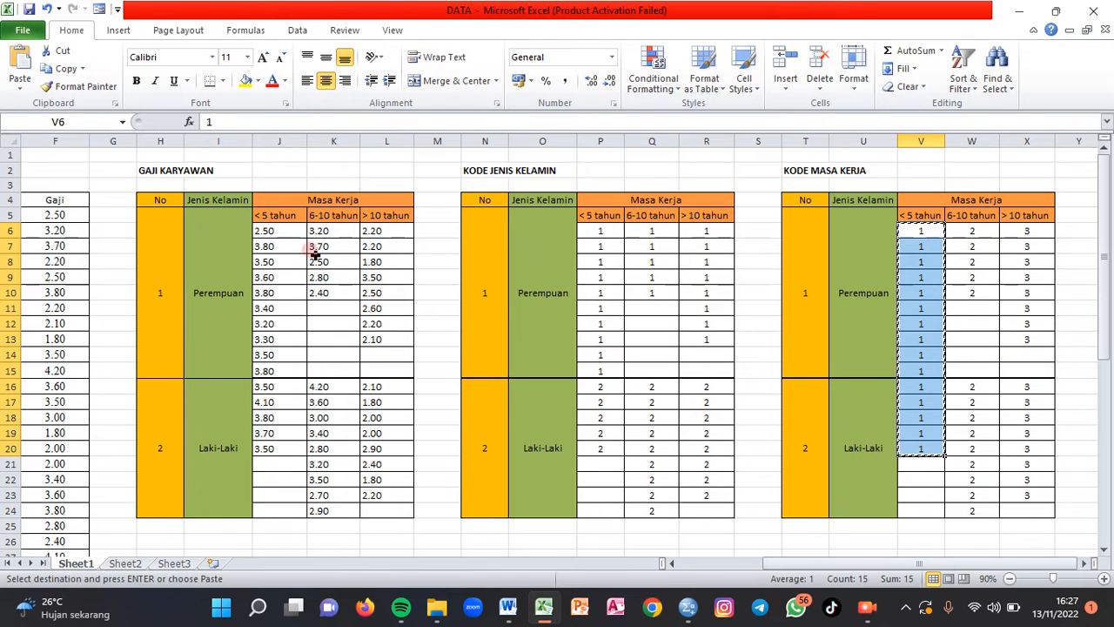
{"action": "left_click_drag", "start_coordinate": [320, 231], "coordinate": [332, 294]}
{"action": "key", "text": "ctrl+c"}
{"action": "key", "text": "alt+Tab"}
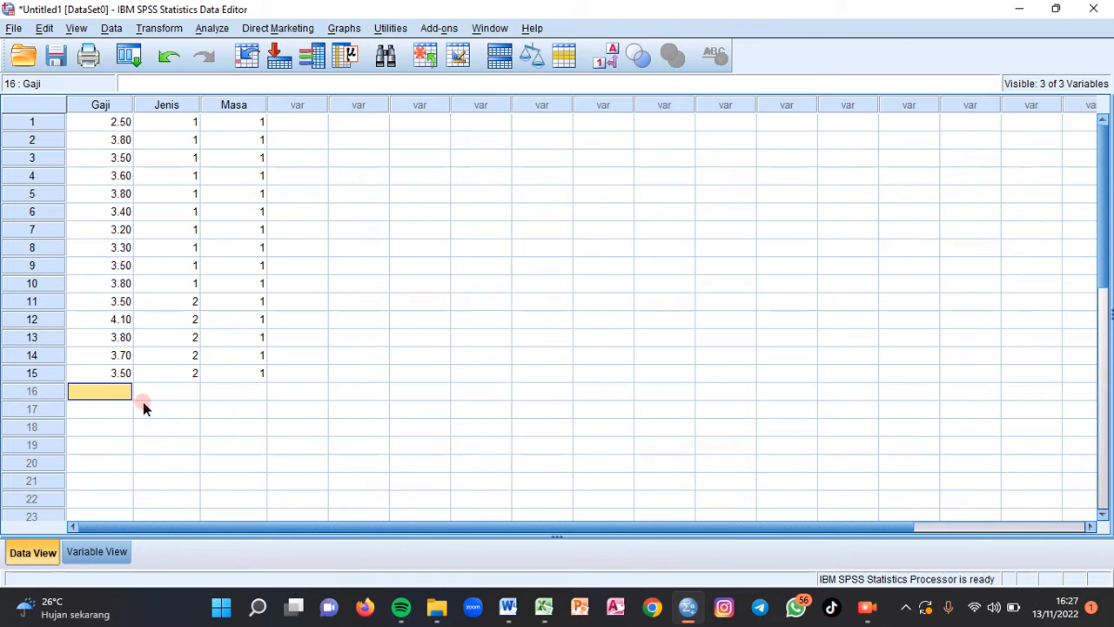
{"action": "key", "text": "ctrl+v"}
- Copy the 6-10 tahun Laki-Laki salaries in K16:K24 from Excel into the SPSS Gaji column, starting at row 21
{"action": "key", "text": "alt+Tab"}
{"action": "left_click_drag", "start_coordinate": [319, 386], "coordinate": [346, 513]}
{"action": "key", "text": "ctrl+c"}
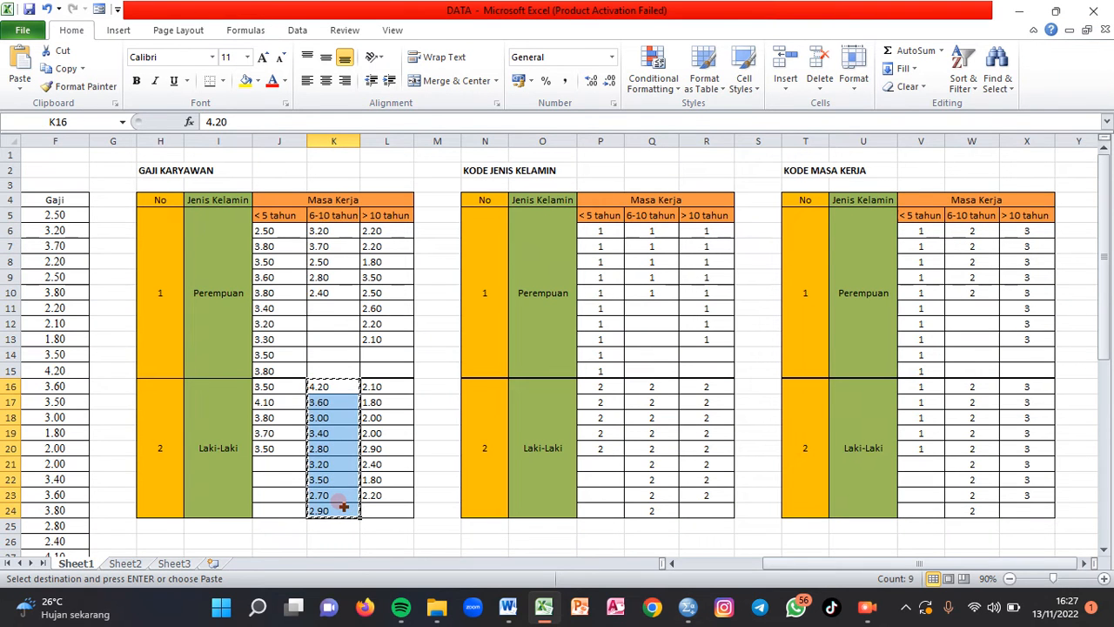
{"action": "key", "text": "alt+Tab"}
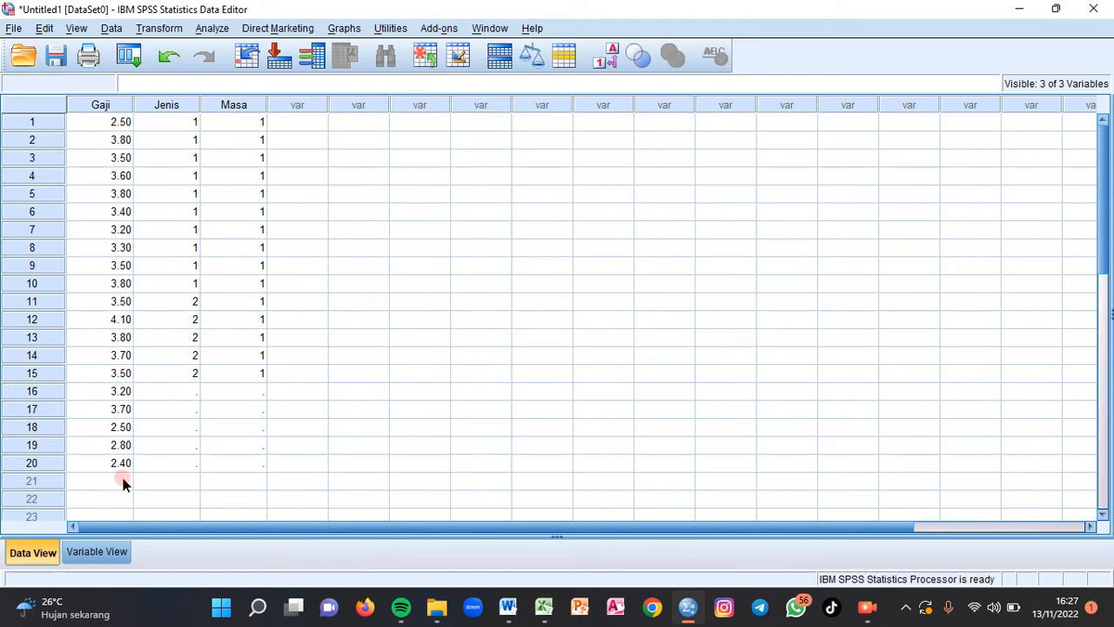
{"action": "left_click", "coordinate": [123, 482]}
{"action": "key", "text": "ctrl+v"}
- Copy the > 10 tahun Perempuan salaries in L6:L13 from Excel into the SPSS Gaji column, starting at row 30
{"action": "key", "text": "alt+Tab"}
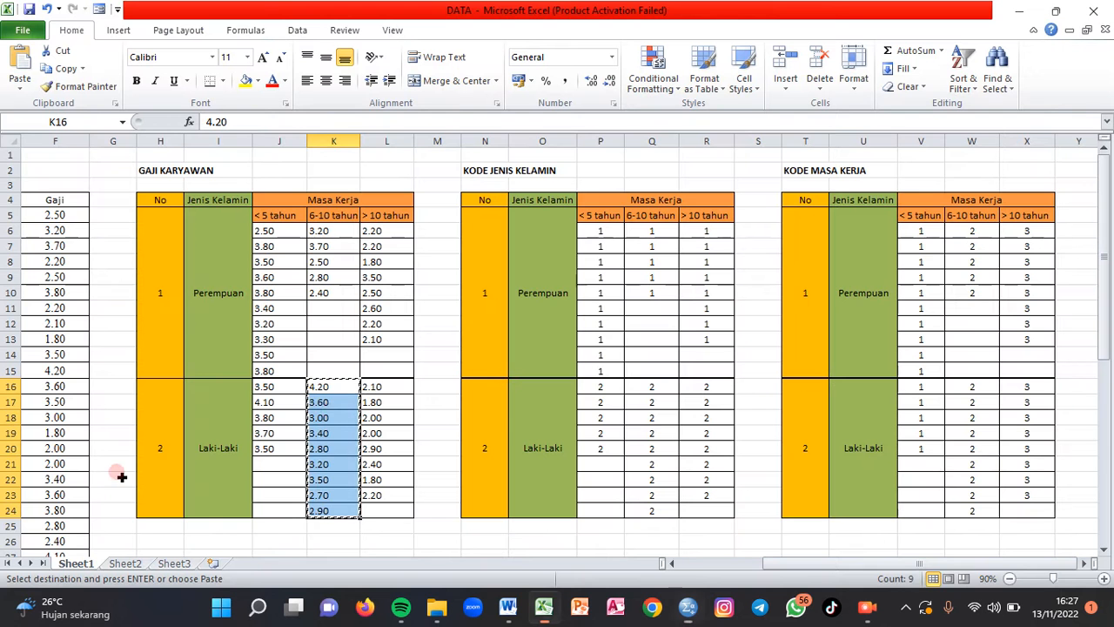
{"action": "left_click_drag", "start_coordinate": [375, 230], "coordinate": [380, 336]}
{"action": "key", "text": "ctrl+c"}
{"action": "key", "text": "alt+Tab"}
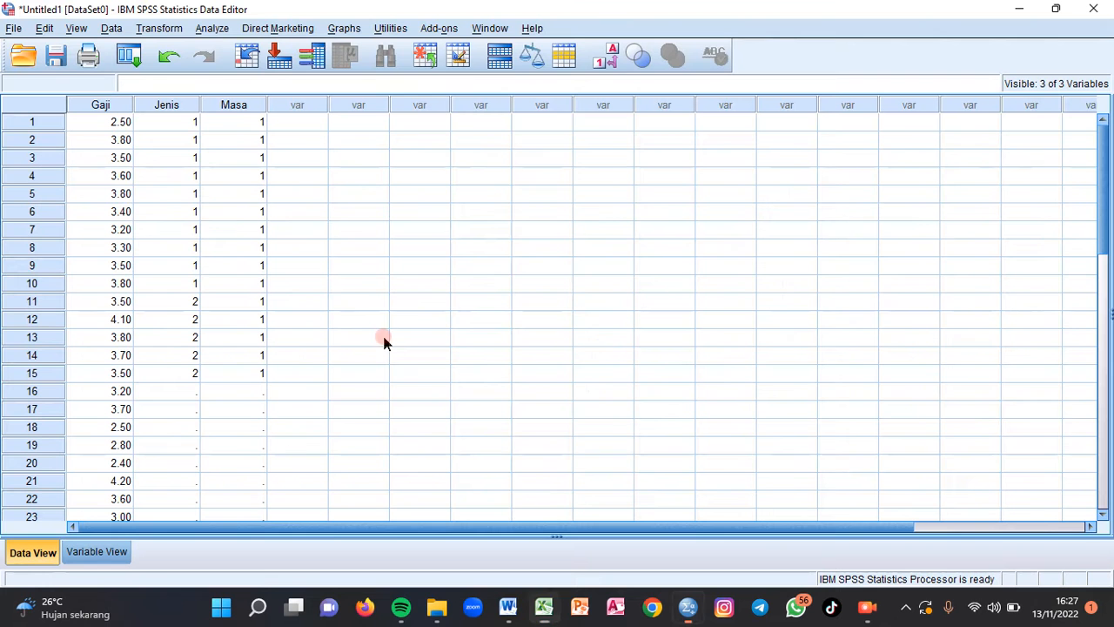
{"action": "left_click_drag", "start_coordinate": [1096, 218], "coordinate": [1094, 348]}
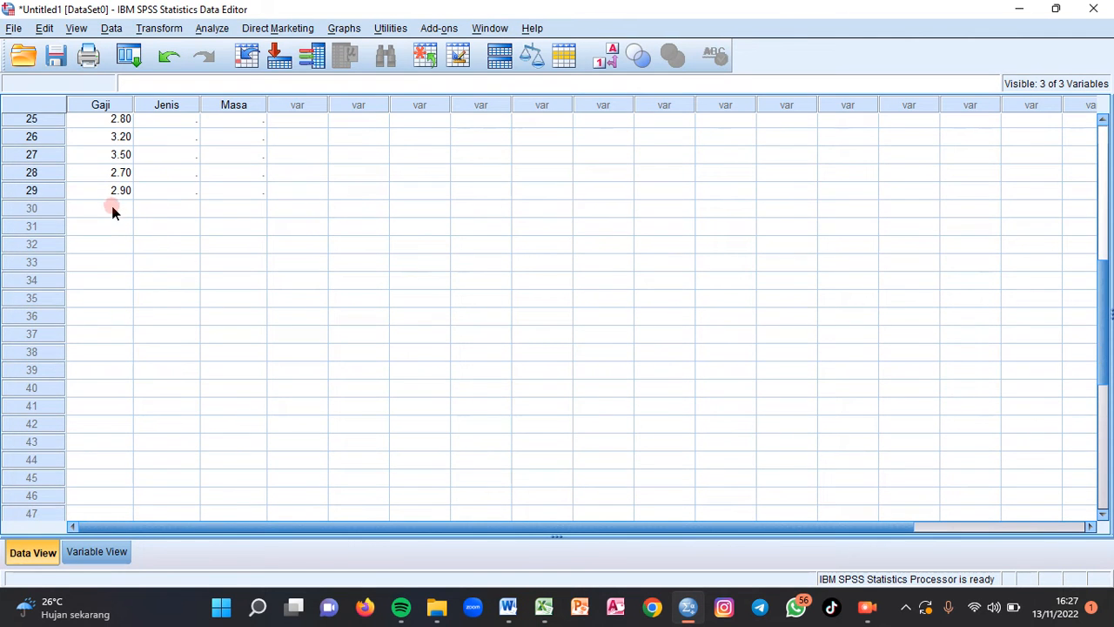
{"action": "left_click", "coordinate": [111, 208]}
{"action": "key", "text": "ctrl+v"}
- Copy the > 10 tahun Laki-Laki salaries in L16:L23 from Excel into the SPSS Gaji column, starting at row 38
{"action": "key", "text": "alt+Tab"}
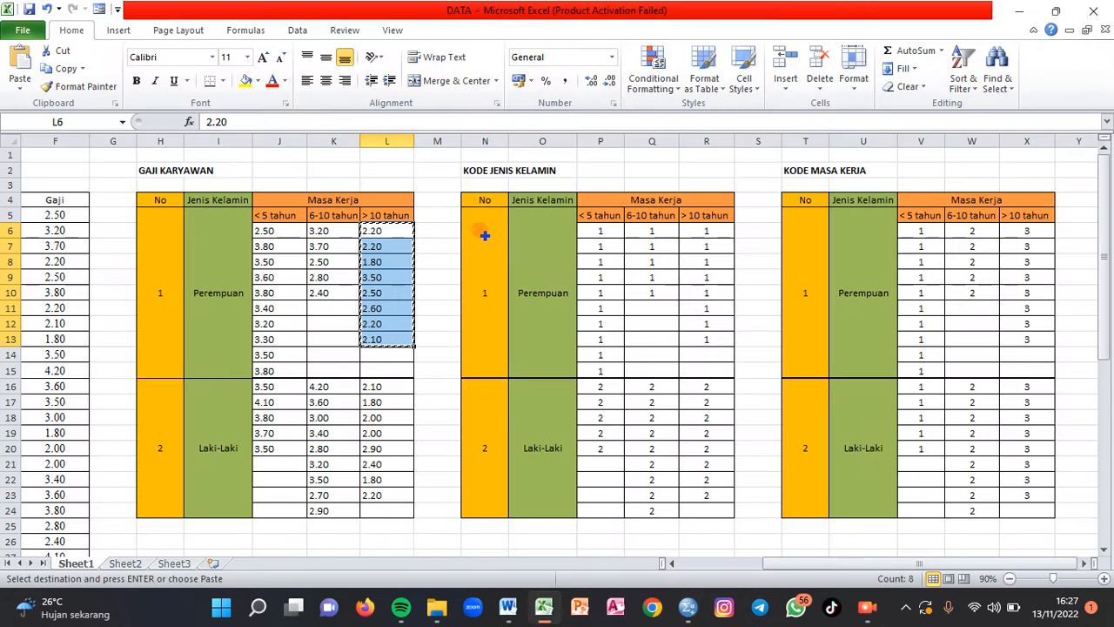
{"action": "left_click_drag", "start_coordinate": [387, 389], "coordinate": [389, 493]}
{"action": "key", "text": "alt+Tab"}
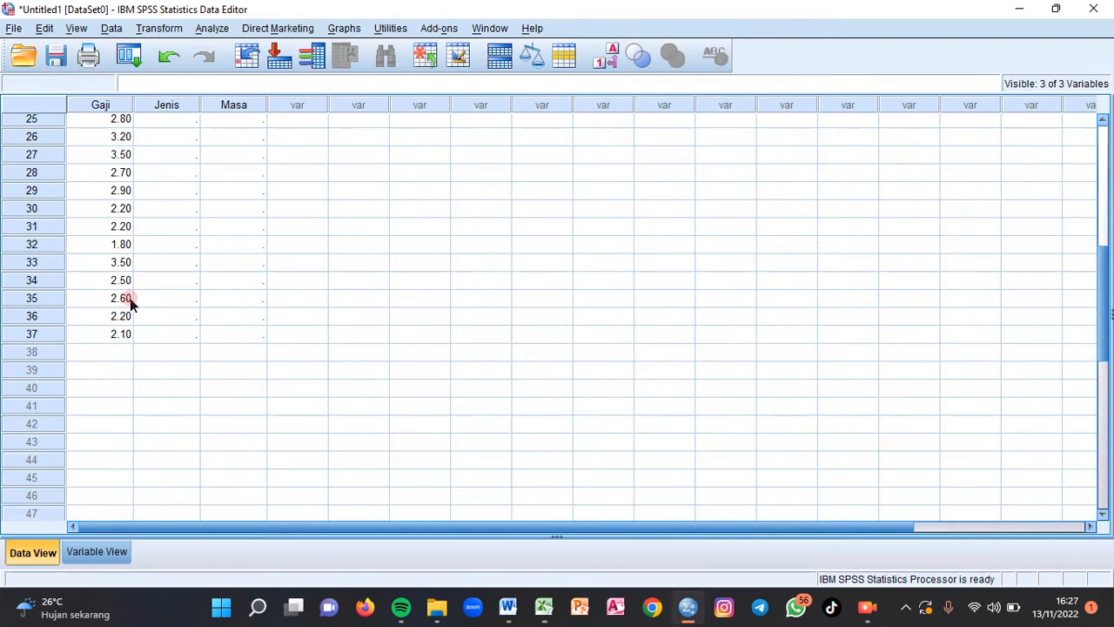
{"action": "left_click", "coordinate": [122, 351]}
{"action": "key", "text": "ctrl+v"}
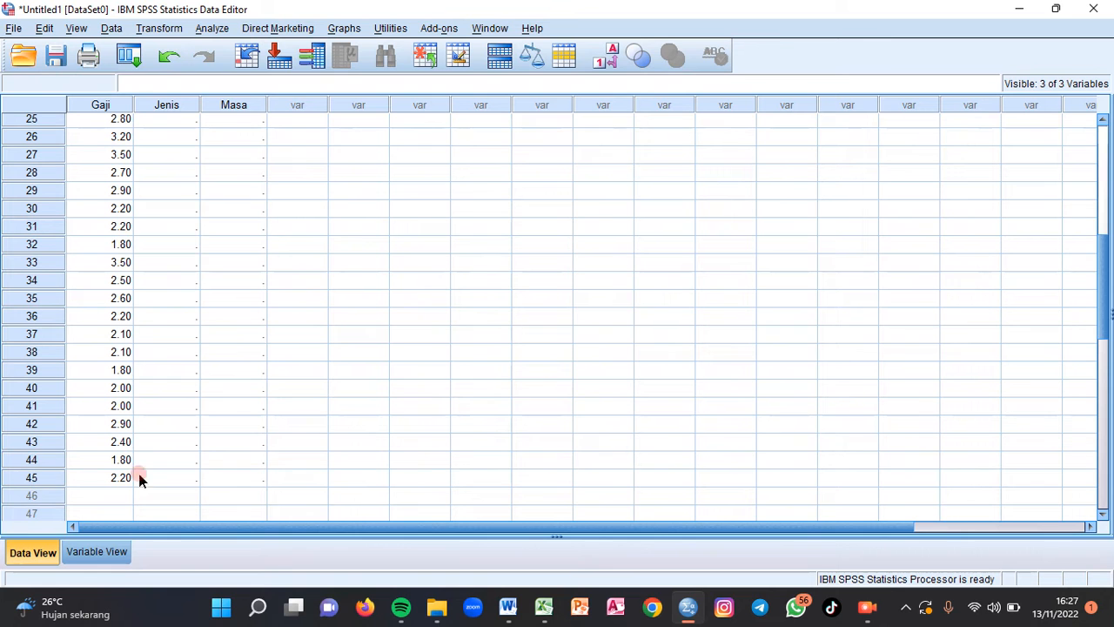
- Copy the 6-10 tahun Perempuan gender codes in Q6:Q10 from Excel into the SPSS Jenis column, starting at row 16
{"action": "left_click_drag", "start_coordinate": [1109, 320], "coordinate": [1109, 252]}
{"action": "key", "text": "alt+Tab"}
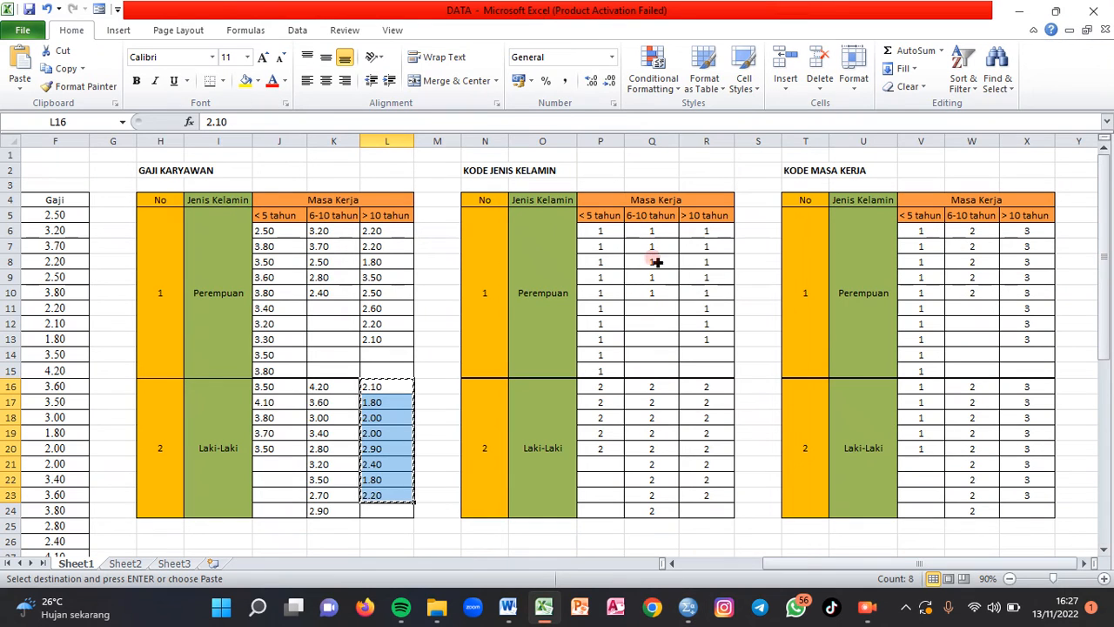
{"action": "left_click_drag", "start_coordinate": [651, 233], "coordinate": [653, 294]}
{"action": "key", "text": "ctrl+c"}
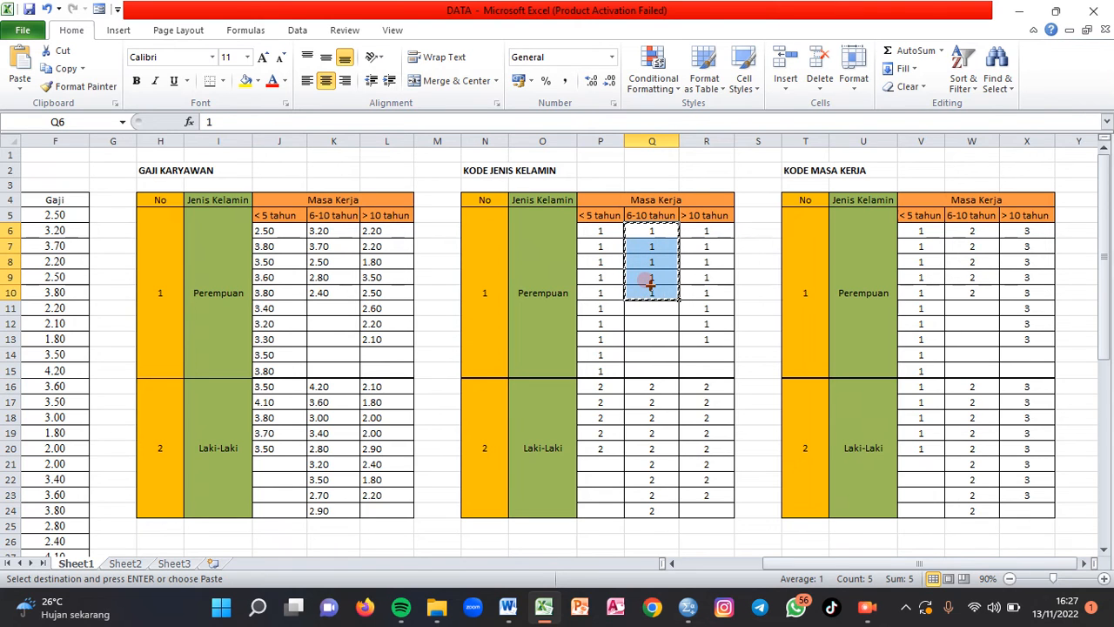
{"action": "key", "text": "alt+Tab"}
{"action": "left_click", "coordinate": [187, 228]}
{"action": "key", "text": "ctrl+v"}
- Copy the 6-10 tahun Laki-Laki gender codes in Q16:Q24 from Excel into the SPSS Jenis column, starting at row 21
{"action": "key", "text": "alt+Tab"}
{"action": "left_click_drag", "start_coordinate": [662, 389], "coordinate": [657, 506]}
{"action": "key", "text": "ctrl+c"}
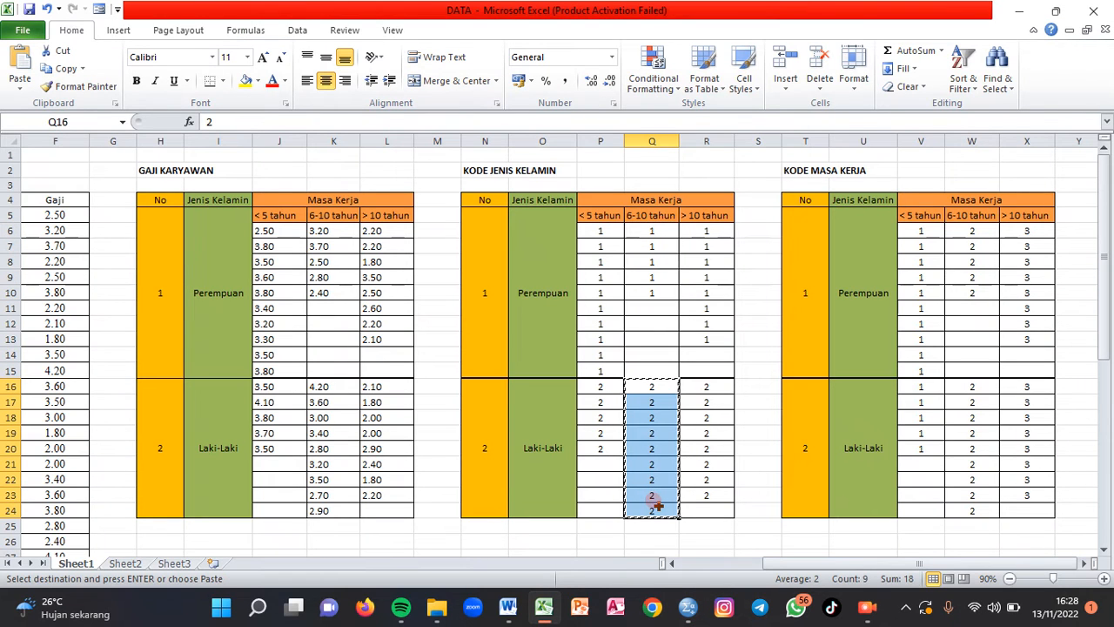
{"action": "key", "text": "alt+Tab"}
{"action": "left_click", "coordinate": [174, 319]}
{"action": "key", "text": "ctrl+v"}
- Copy the > 10 tahun Perempuan gender codes in R6:R13 from Excel into the SPSS Jenis column, starting at row 30
{"action": "key", "text": "alt+Tab"}
{"action": "left_click_drag", "start_coordinate": [707, 231], "coordinate": [707, 338]}
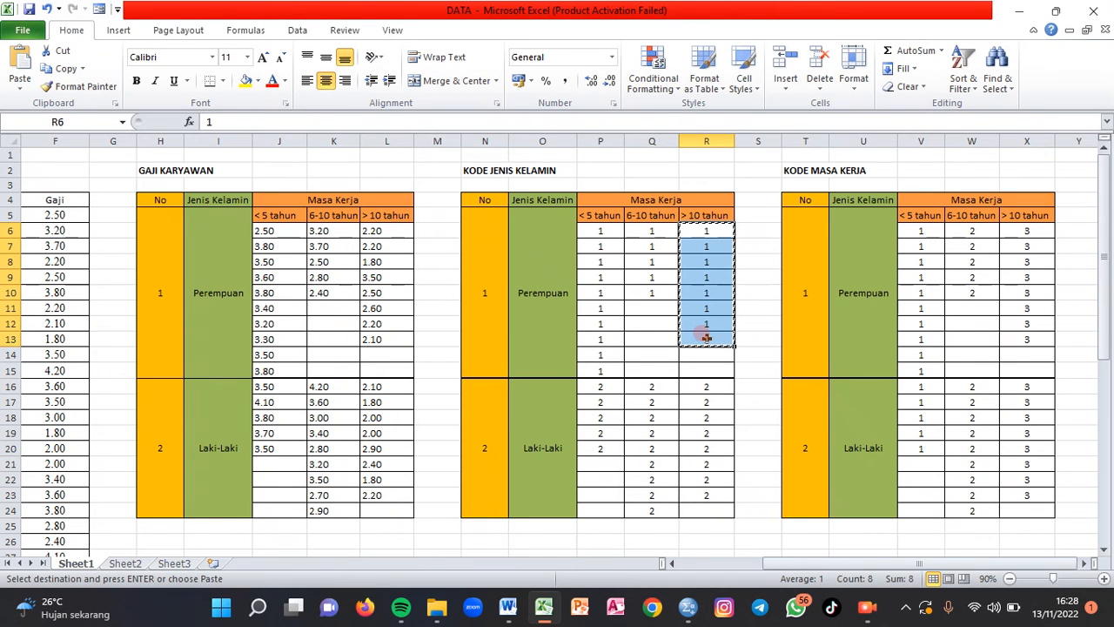
{"action": "key", "text": "ctrl+c"}
{"action": "key", "text": "alt+Tab"}
{"action": "left_click", "coordinate": [189, 481]}
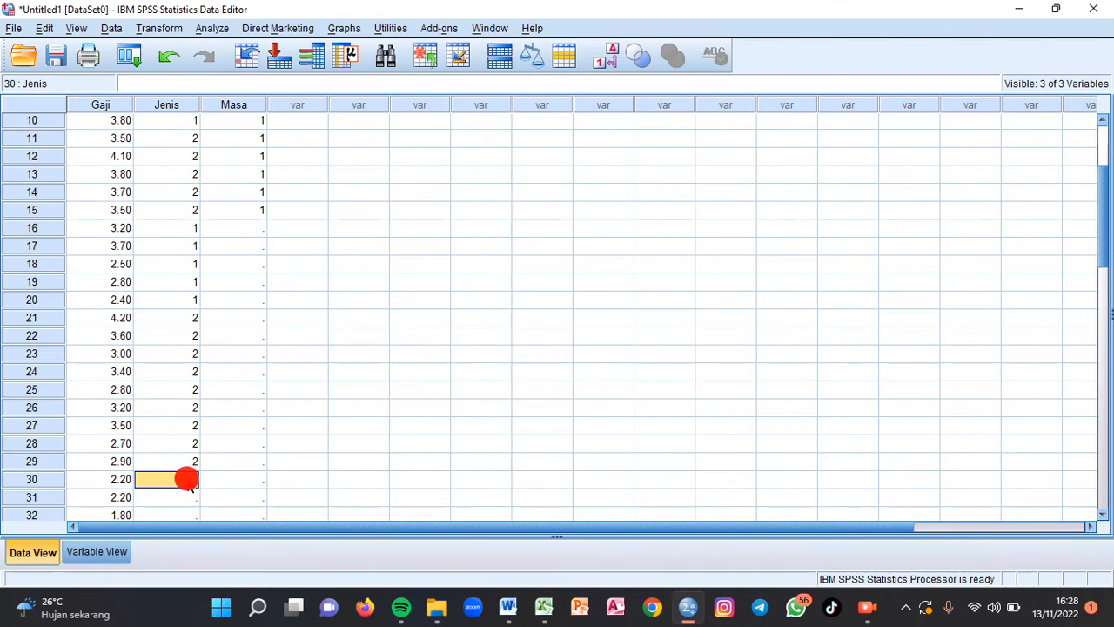
- Copy the > 10 tahun Laki-Laki gender codes in R16:R23 from Excel into the SPSS Jenis column, starting at row 38
{"action": "key", "text": "alt+Tab"}
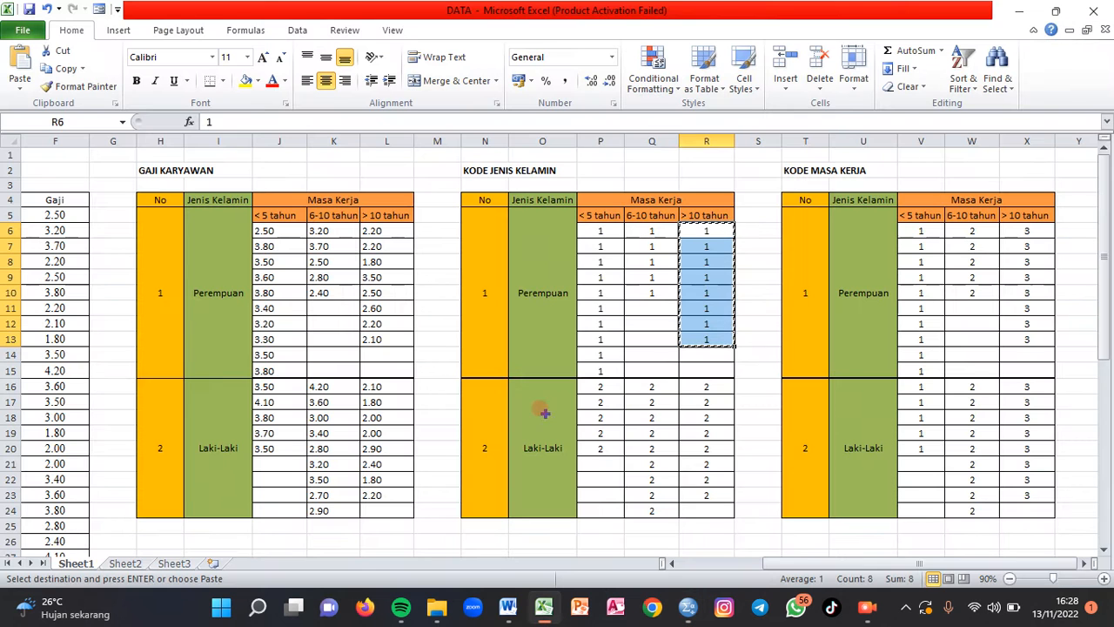
{"action": "left_click", "coordinate": [696, 385]}
{"action": "left_click_drag", "start_coordinate": [696, 383], "coordinate": [719, 490]}
{"action": "key", "text": "ctrl+c"}
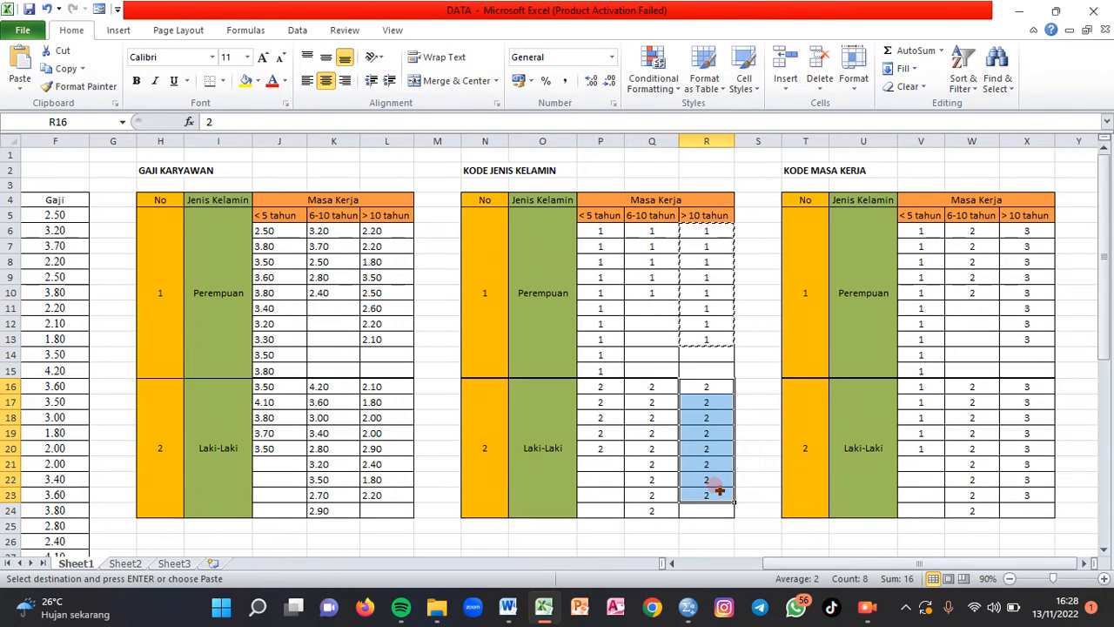
{"action": "key", "text": "alt+Tab"}
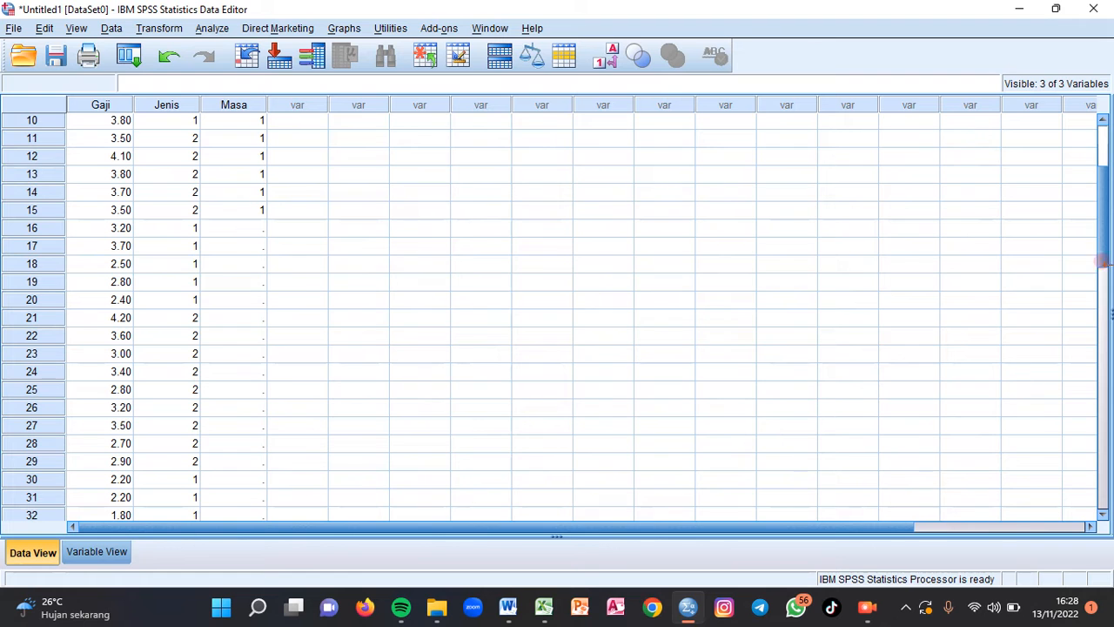
{"action": "left_click_drag", "start_coordinate": [1107, 255], "coordinate": [1107, 329]}
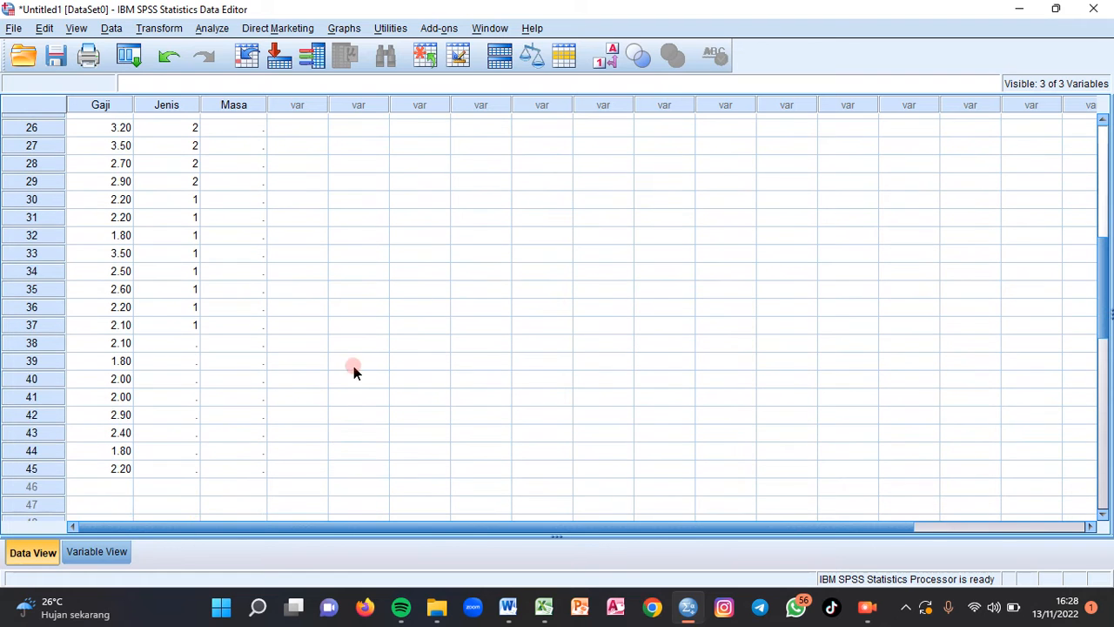
{"action": "left_click", "coordinate": [174, 344]}
{"action": "key", "text": "ctrl+v"}
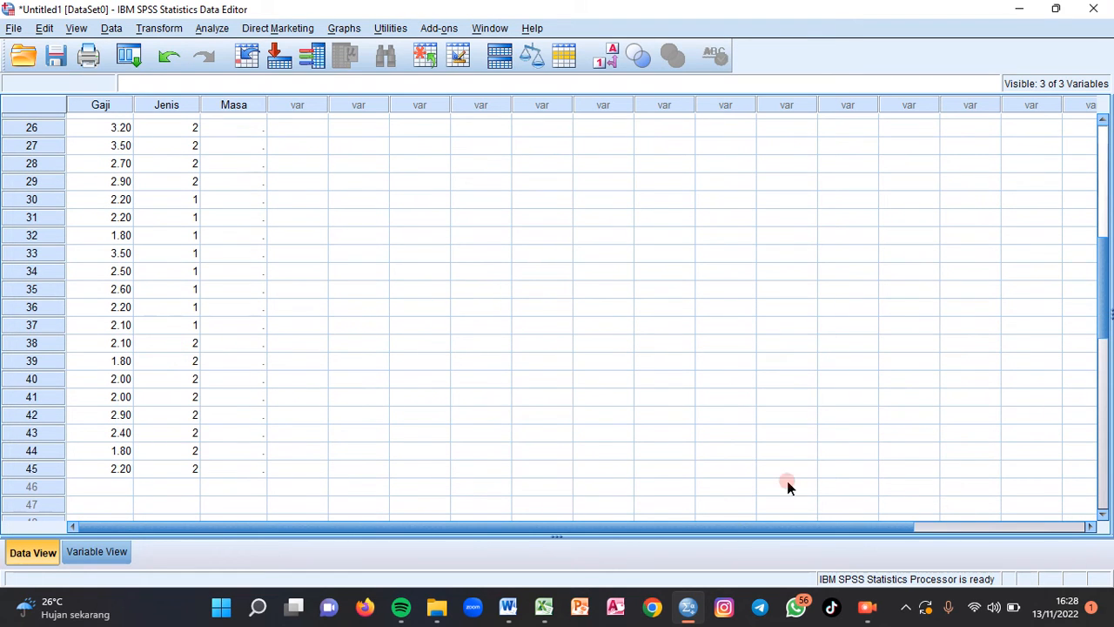
- Copy the 6-10 tahun Perempuan tenure codes in W6:W10 from Excel into the SPSS Masa column, starting at row 16
{"action": "left_click_drag", "start_coordinate": [1109, 329], "coordinate": [1107, 273]}
{"action": "key", "text": "alt+Tab"}
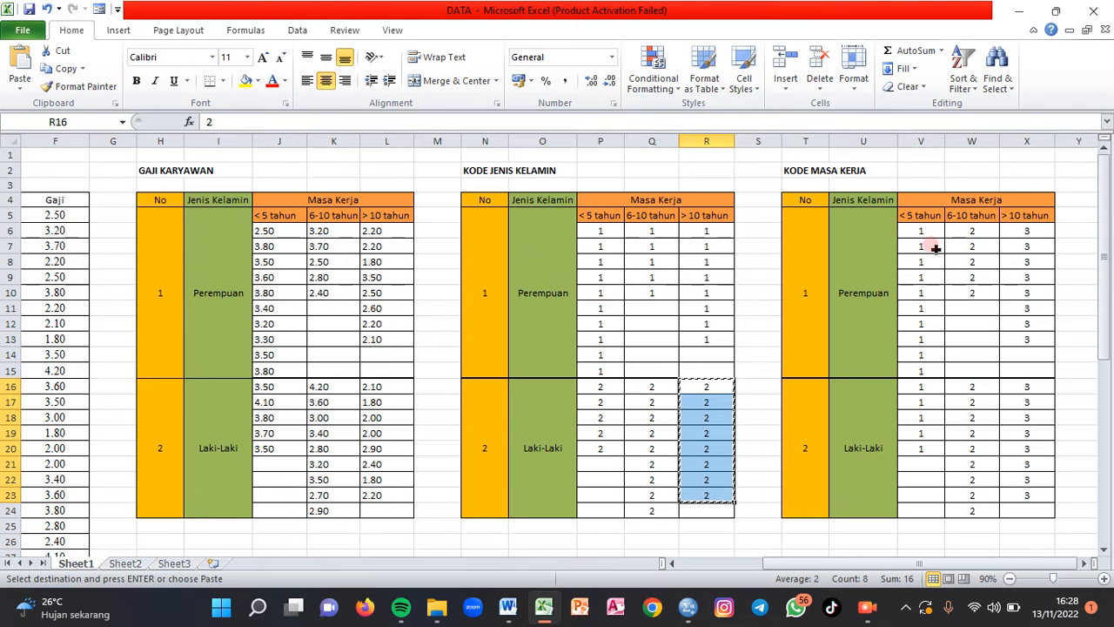
{"action": "left_click", "coordinate": [969, 230]}
{"action": "left_click_drag", "start_coordinate": [968, 230], "coordinate": [987, 292]}
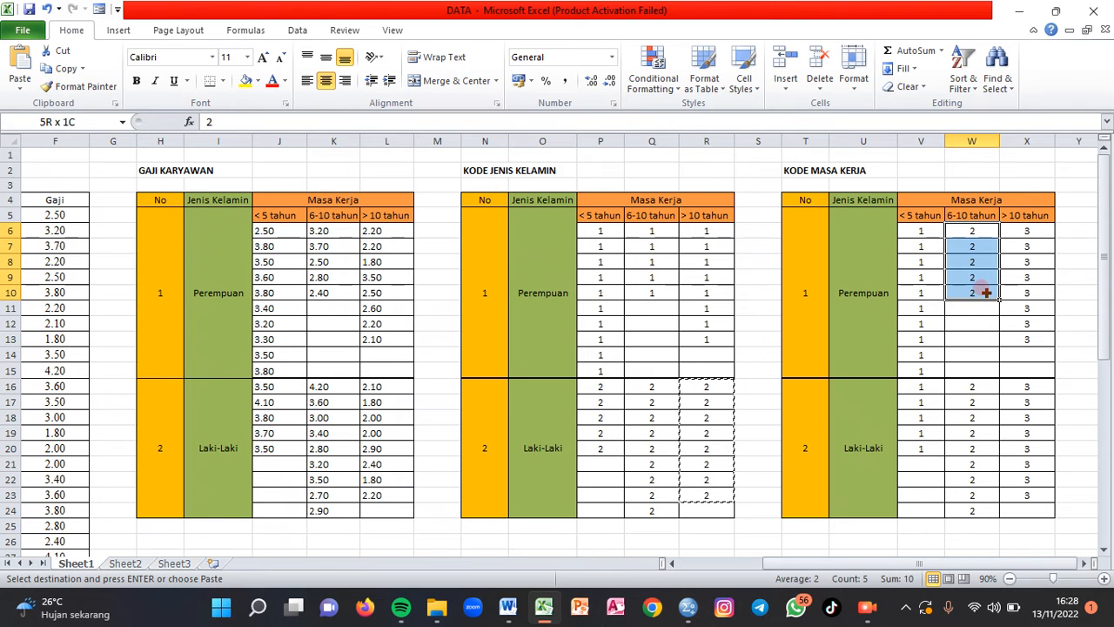
{"action": "key", "text": "ctrl+c"}
{"action": "key", "text": "alt+Tab"}
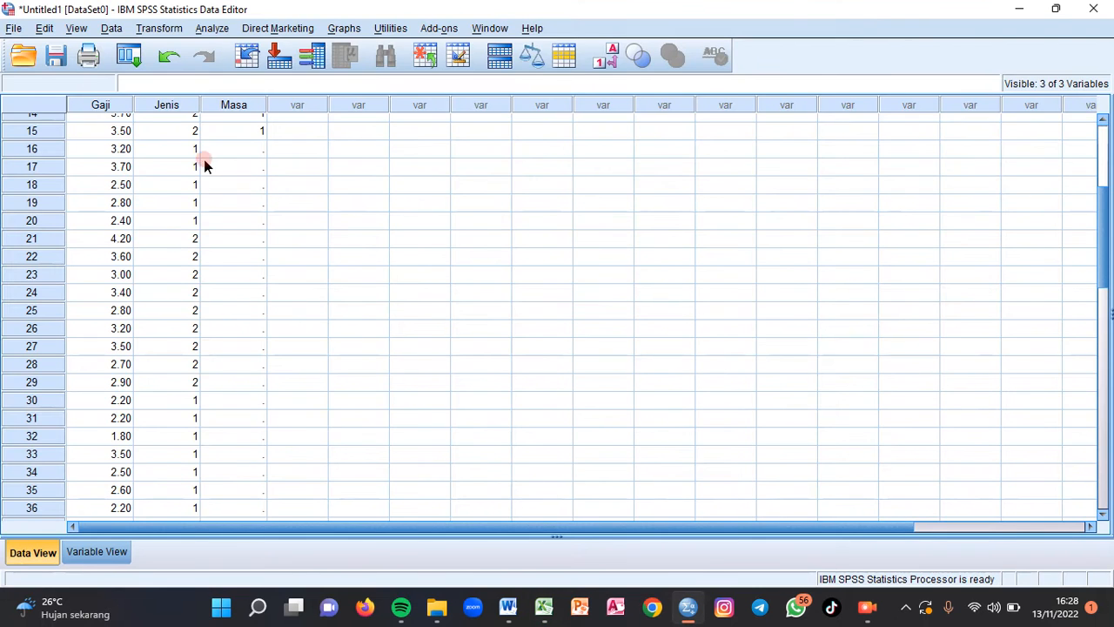
{"action": "left_click", "coordinate": [247, 153]}
{"action": "key", "text": "ctrl+v"}
- Copy the 6-10 tahun Laki-Laki tenure codes in W16:W24 from Excel into the SPSS Masa column, starting at row 21
{"action": "key", "text": "alt+Tab"}
{"action": "left_click_drag", "start_coordinate": [962, 389], "coordinate": [973, 502]}
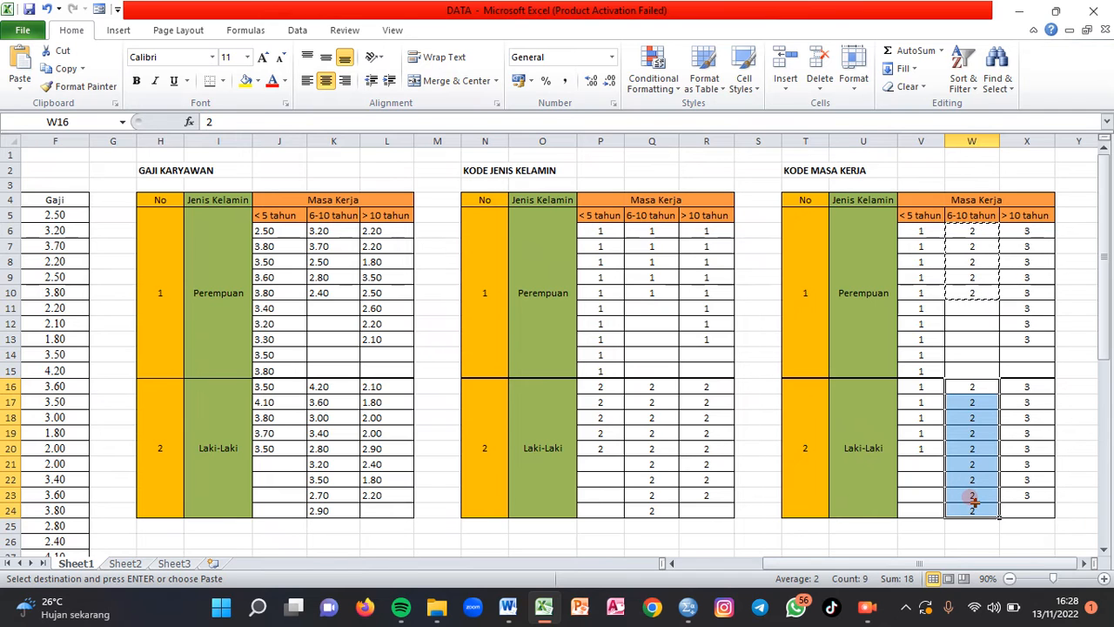
{"action": "key", "text": "ctrl+c"}
{"action": "left_click", "coordinate": [560, 333]}
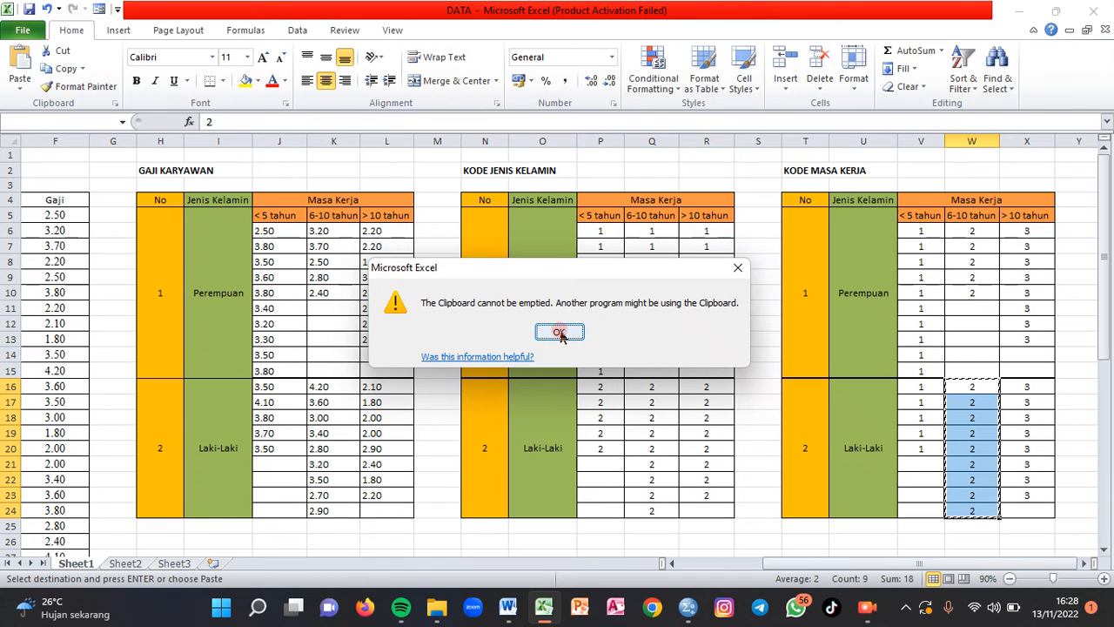
{"action": "key", "text": "alt+Tab"}
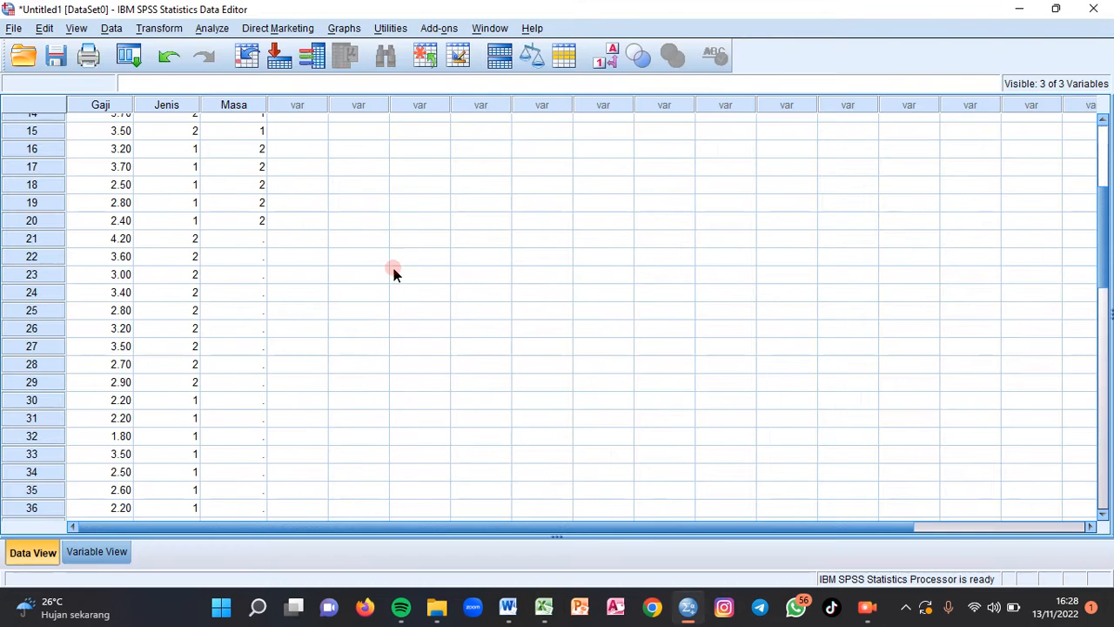
{"action": "left_click", "coordinate": [262, 241]}
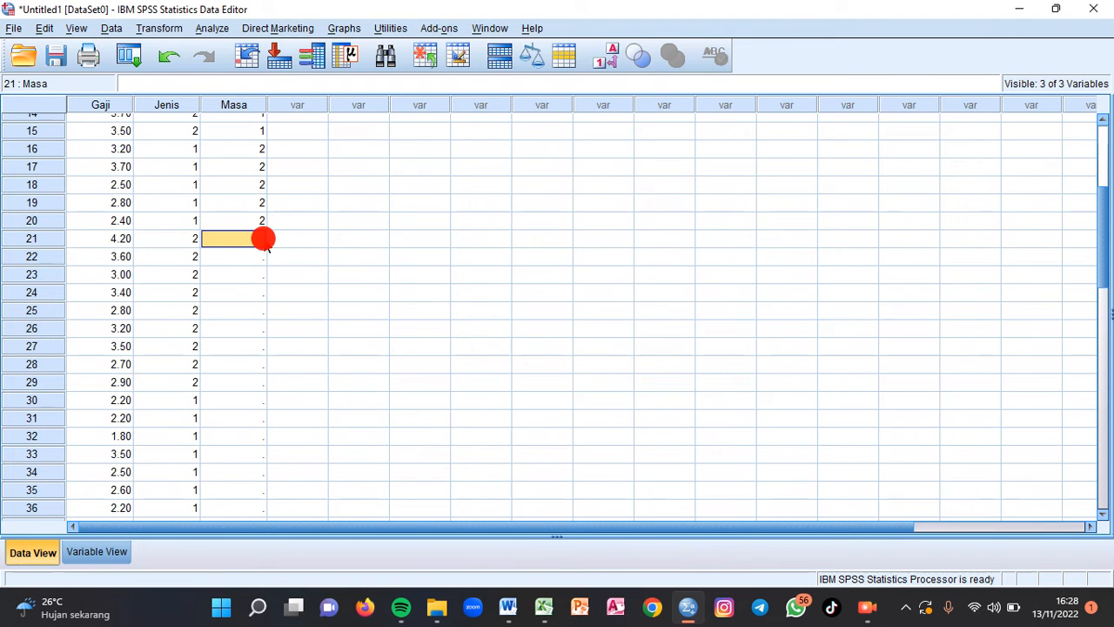
{"action": "key", "text": "alt+Tab"}
{"action": "left_click", "coordinate": [970, 383]}
{"action": "left_click_drag", "start_coordinate": [970, 383], "coordinate": [978, 511]}
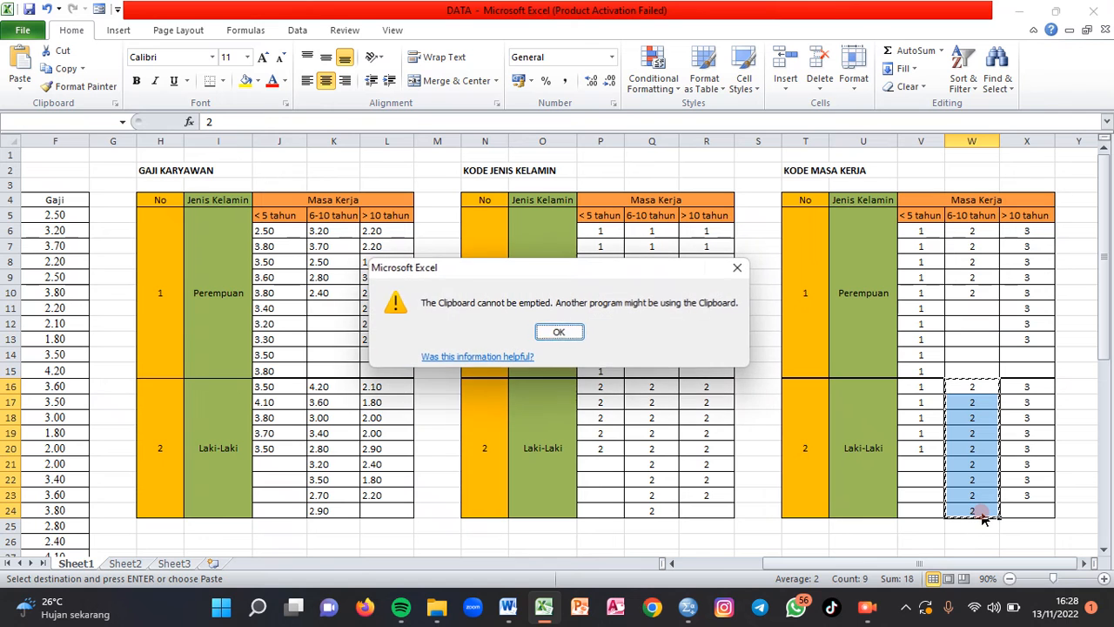
{"action": "left_click", "coordinate": [560, 332]}
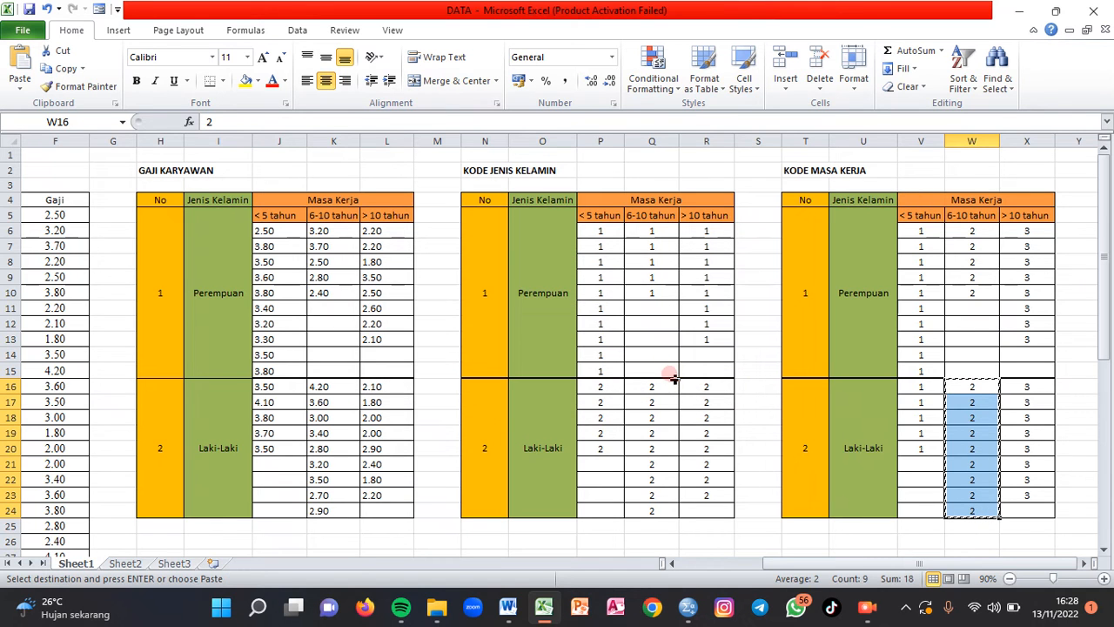
{"action": "key", "text": "alt+Tab"}
{"action": "key", "text": "ctrl+v"}
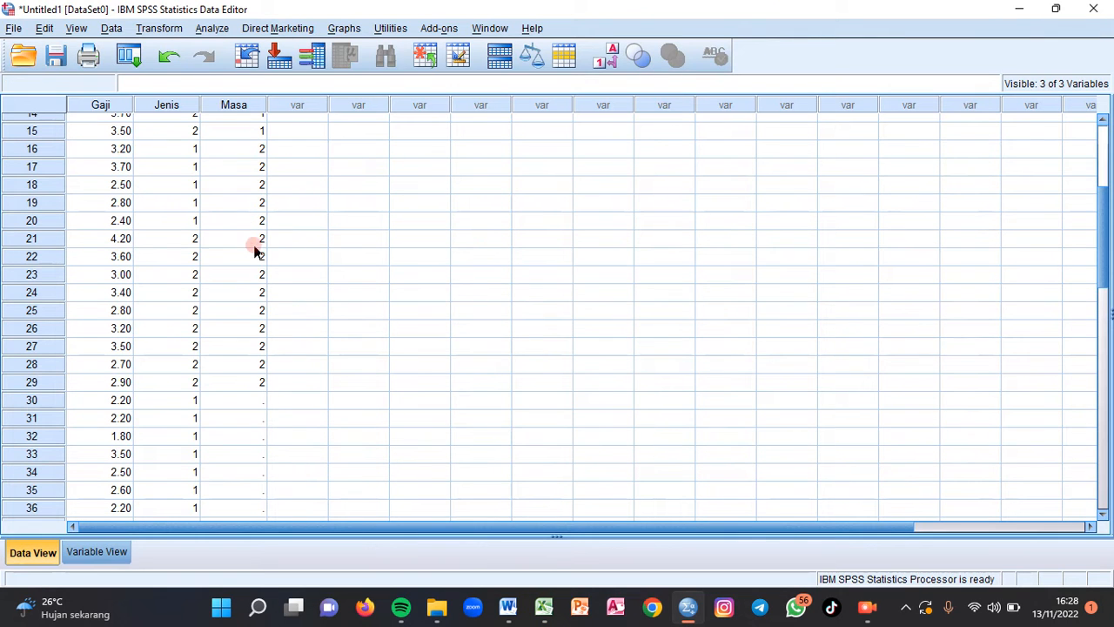
- Copy the > 10 tahun Perempuan tenure codes in X6:X13 from Excel into the SPSS Masa column, starting at row 30
{"action": "key", "text": "alt+Tab"}
{"action": "left_click_drag", "start_coordinate": [1024, 232], "coordinate": [1056, 339]}
{"action": "key", "text": "ctrl+c"}
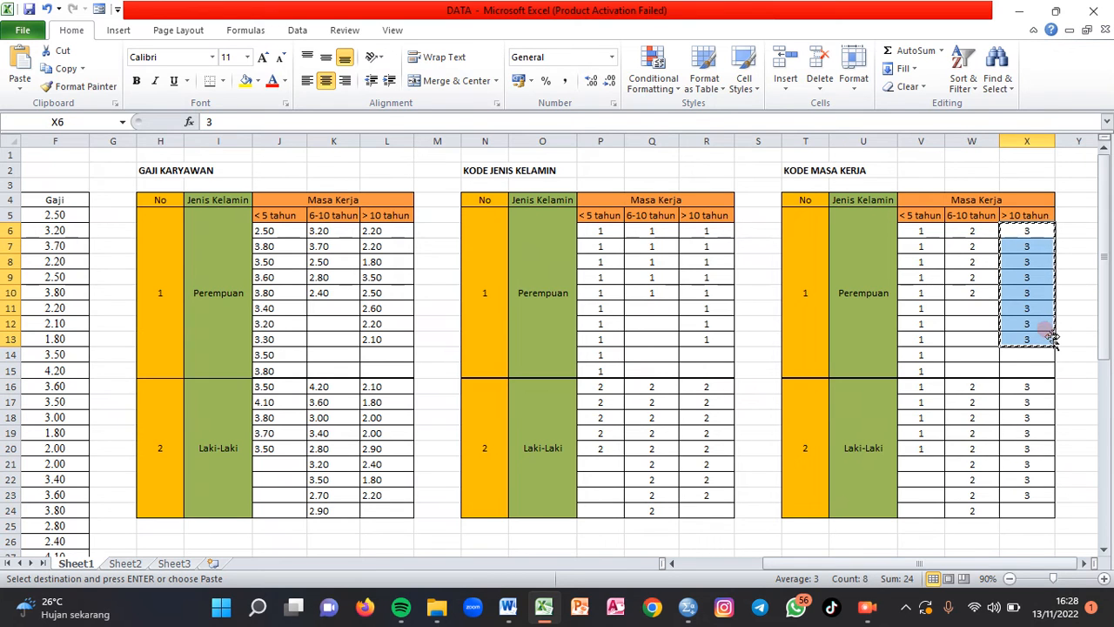
{"action": "key", "text": "alt+Tab"}
{"action": "left_click", "coordinate": [243, 402]}
{"action": "key", "text": "ctrl+v"}
- Copy the > 10 tahun Laki-Laki tenure codes in X16:X23 from Excel into the SPSS Masa column, starting at row 38
{"action": "key", "text": "alt+Tab"}
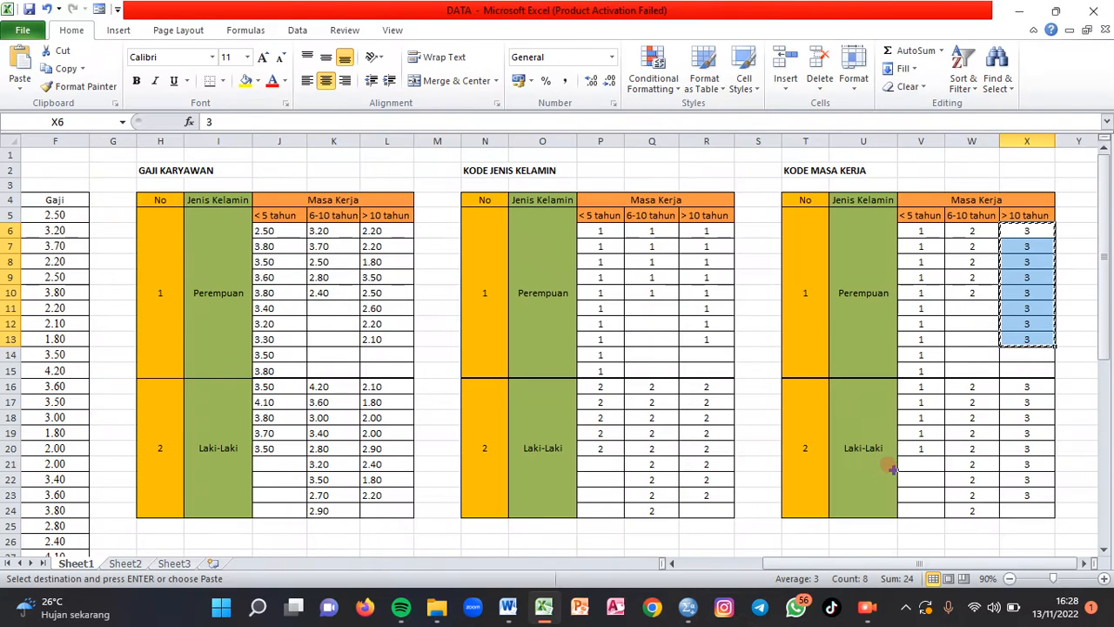
{"action": "left_click_drag", "start_coordinate": [1027, 387], "coordinate": [1034, 495]}
{"action": "key", "text": "ctrl+c"}
{"action": "key", "text": "alt+Tab"}
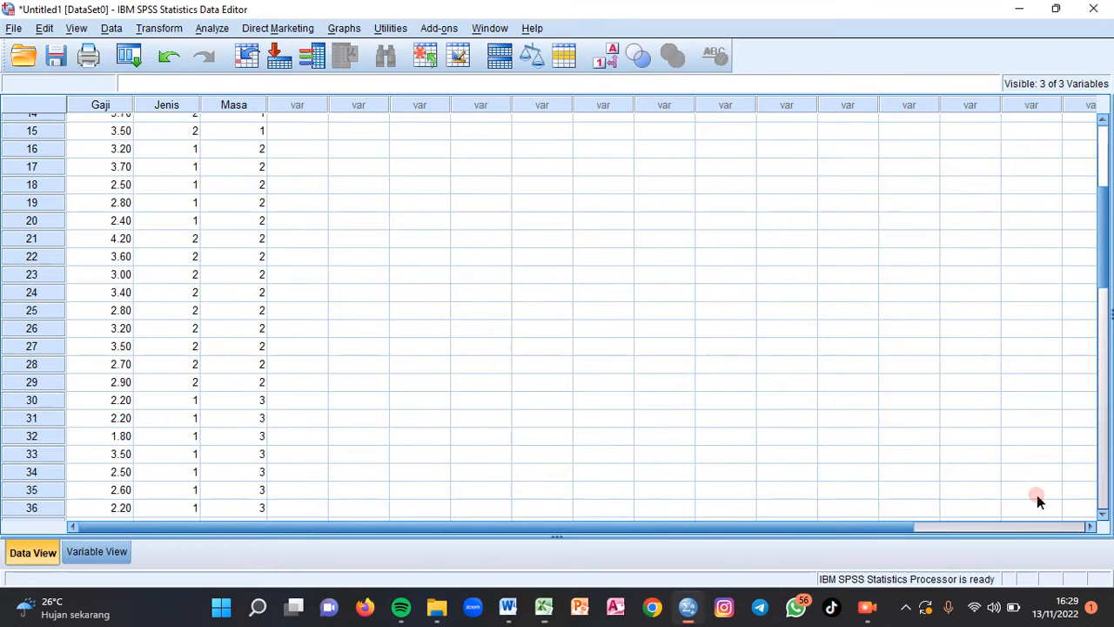
{"action": "left_click_drag", "start_coordinate": [1102, 220], "coordinate": [1102, 299]}
{"action": "left_click", "coordinate": [260, 261]}
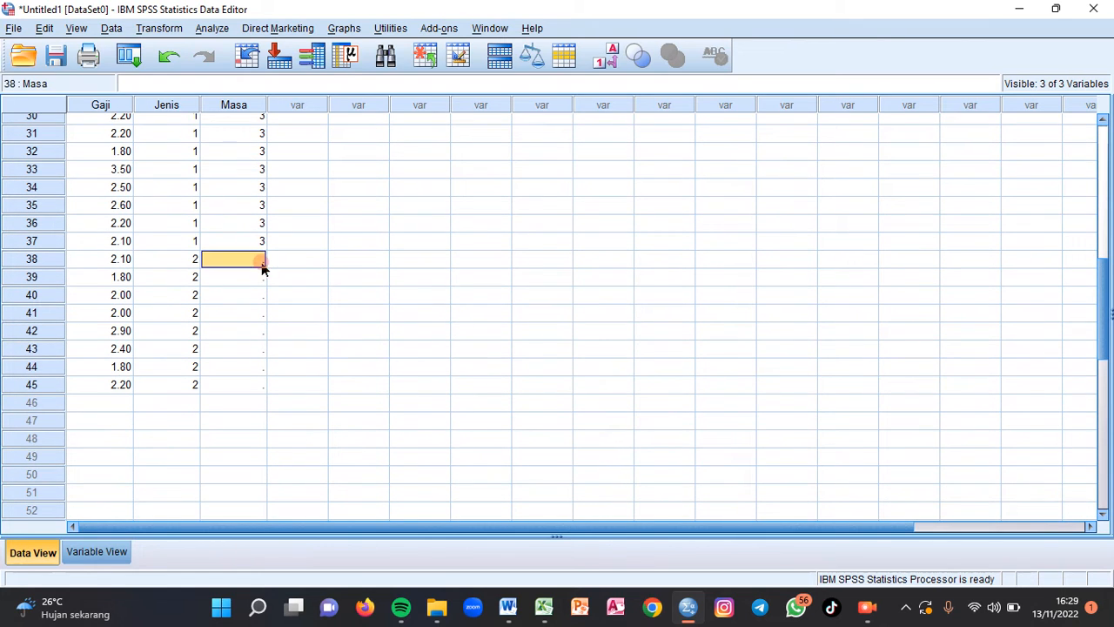
{"action": "key", "text": "ctrl+v"}
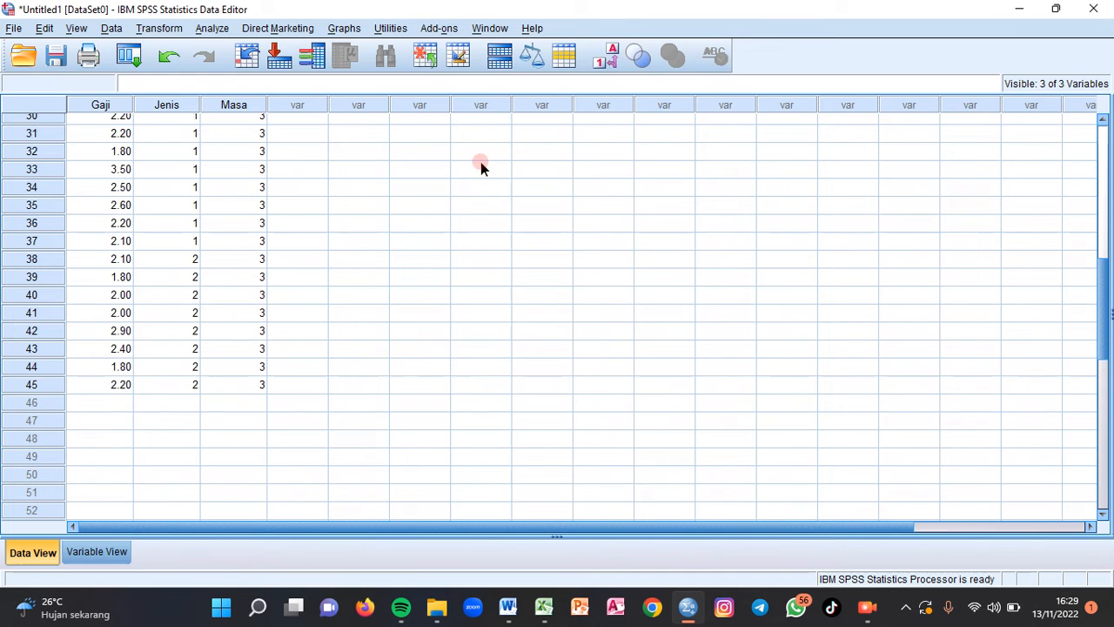
- Review the two-way ANOVA requirements on normally distributed standardized residuals and homogeneous variances in the Word document Nama1
{"action": "left_click_drag", "start_coordinate": [1107, 357], "coordinate": [1102, 197]}
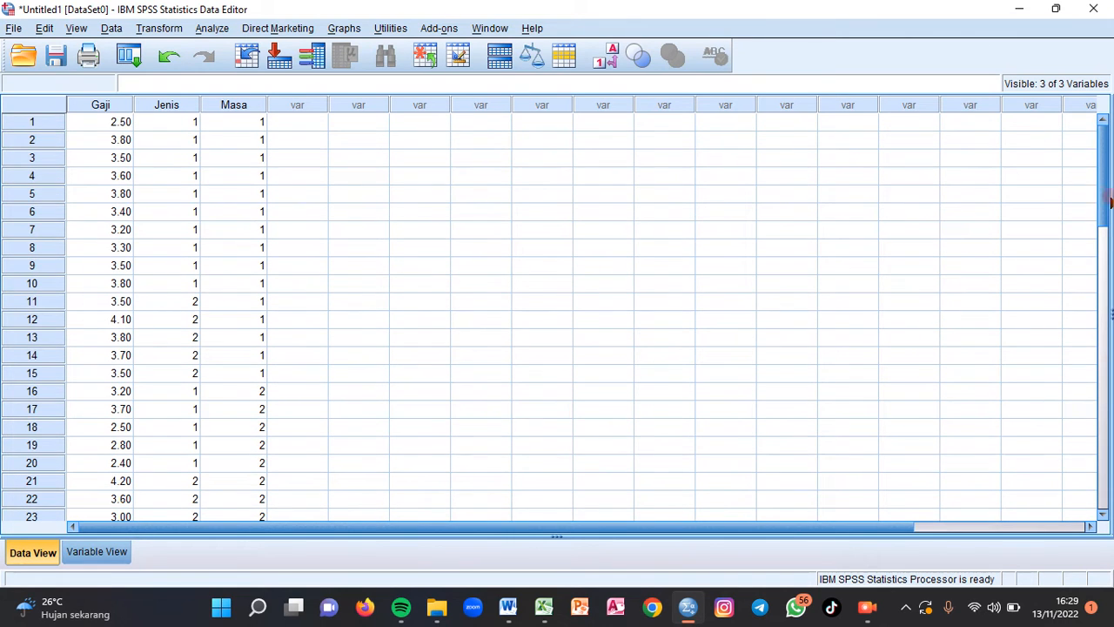
{"action": "mouse_move", "coordinate": [541, 582]}
{"action": "mouse_move", "coordinate": [508, 607]}
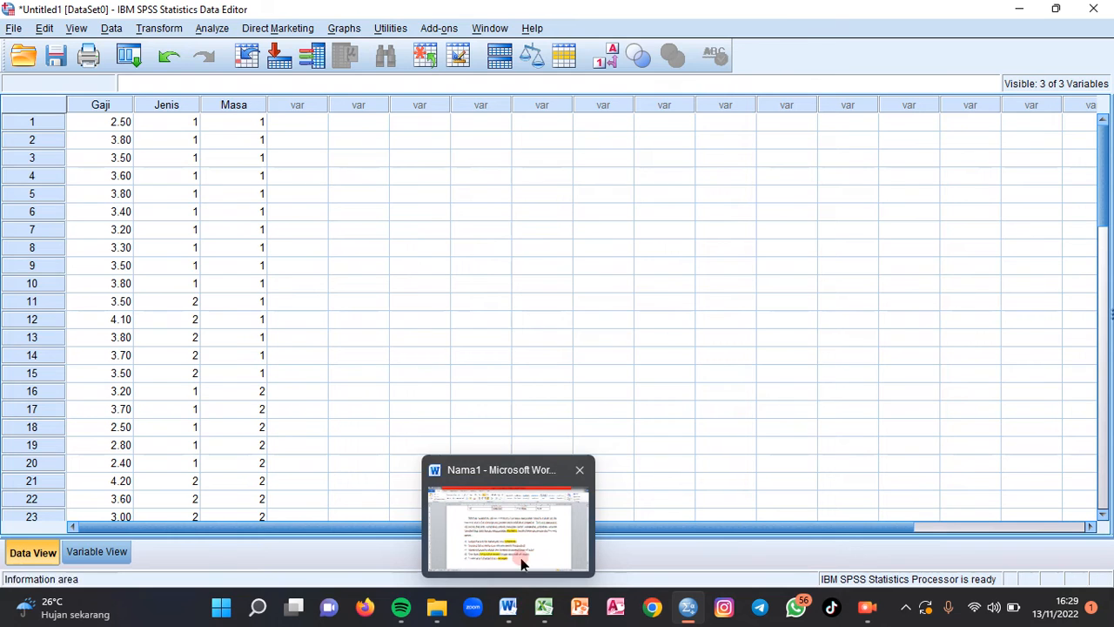
{"action": "left_click", "coordinate": [523, 527]}
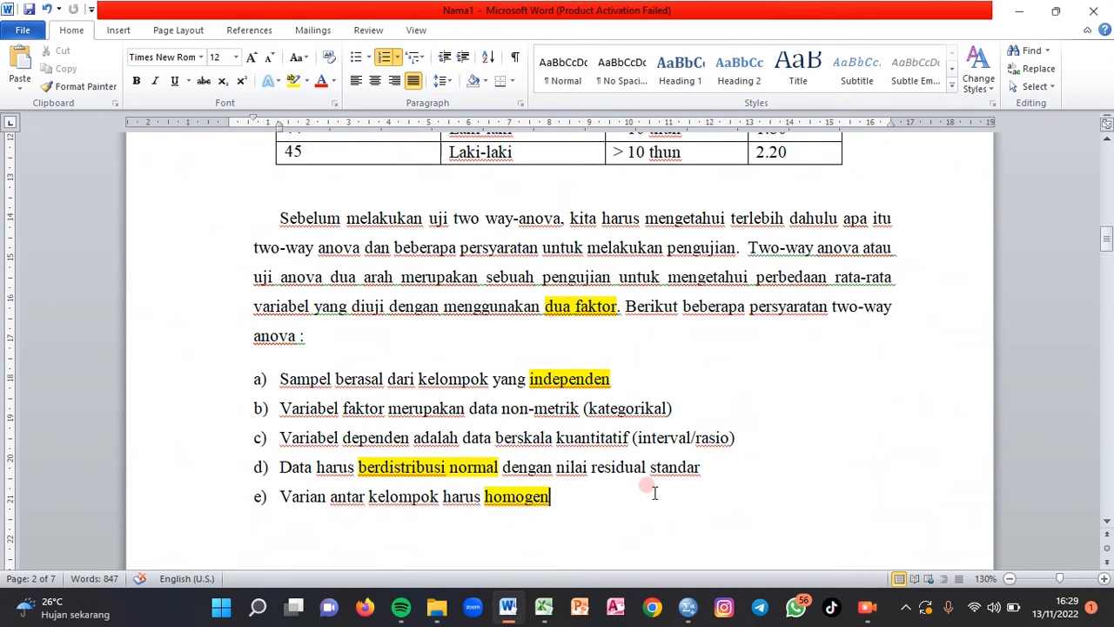
{"action": "left_click_drag", "start_coordinate": [279, 469], "coordinate": [583, 490]}
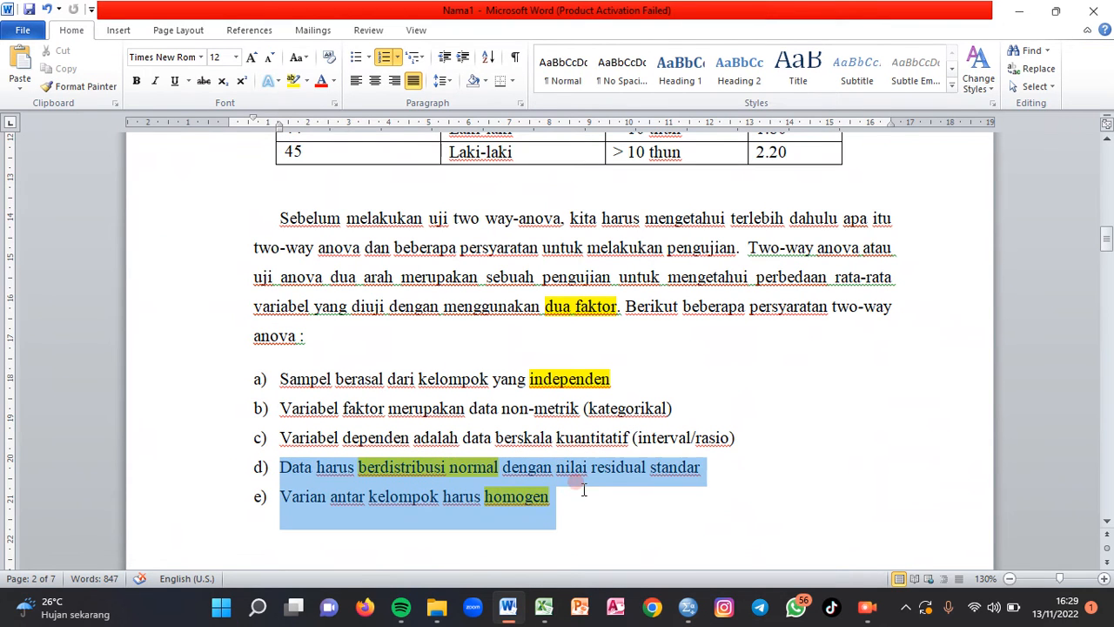
{"action": "left_click", "coordinate": [590, 504]}
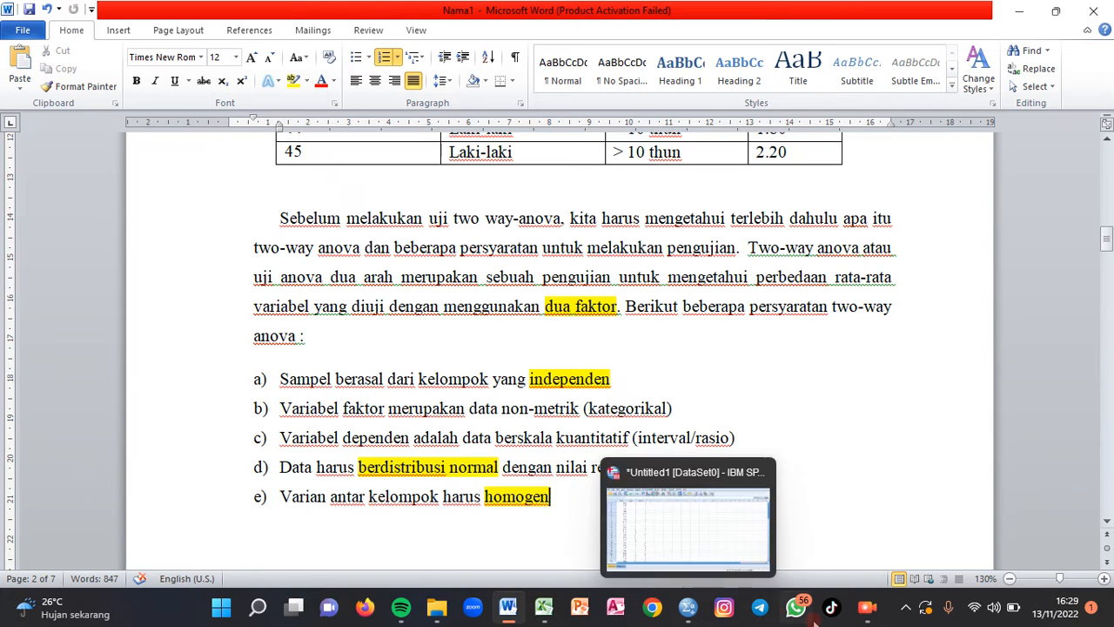
{"action": "left_click", "coordinate": [689, 538]}
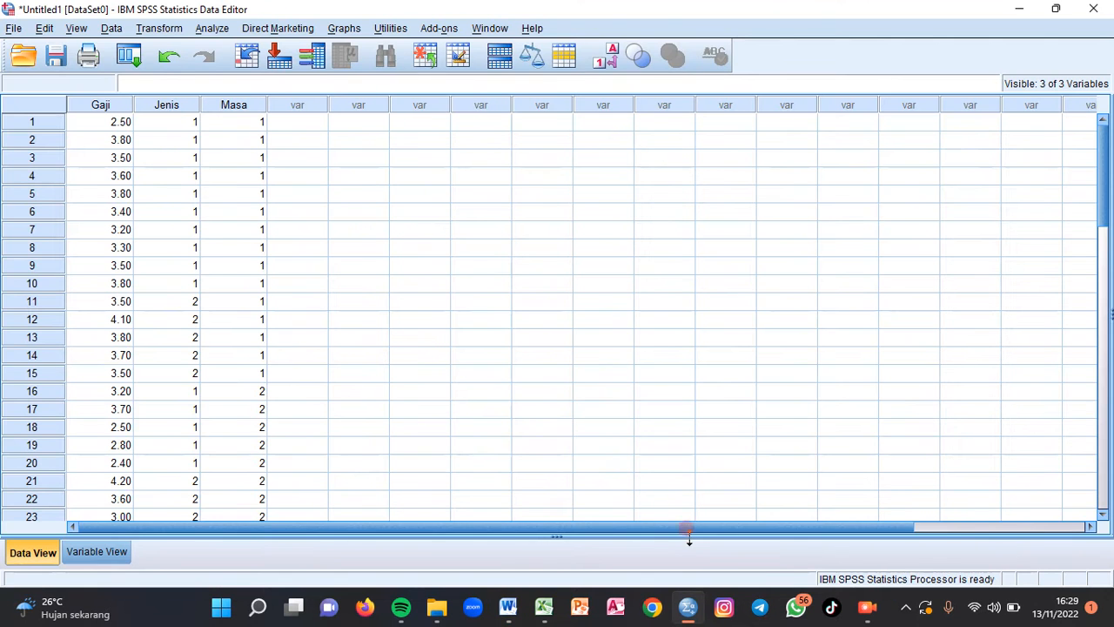
{"action": "left_click", "coordinate": [513, 535]}
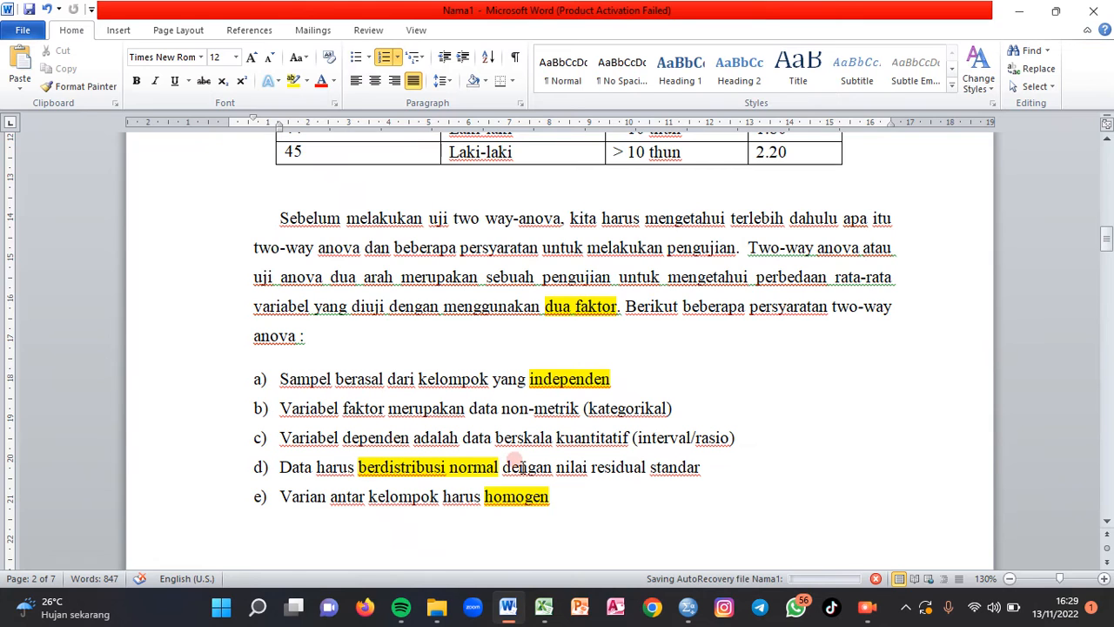
{"action": "left_click_drag", "start_coordinate": [557, 467], "coordinate": [707, 465]}
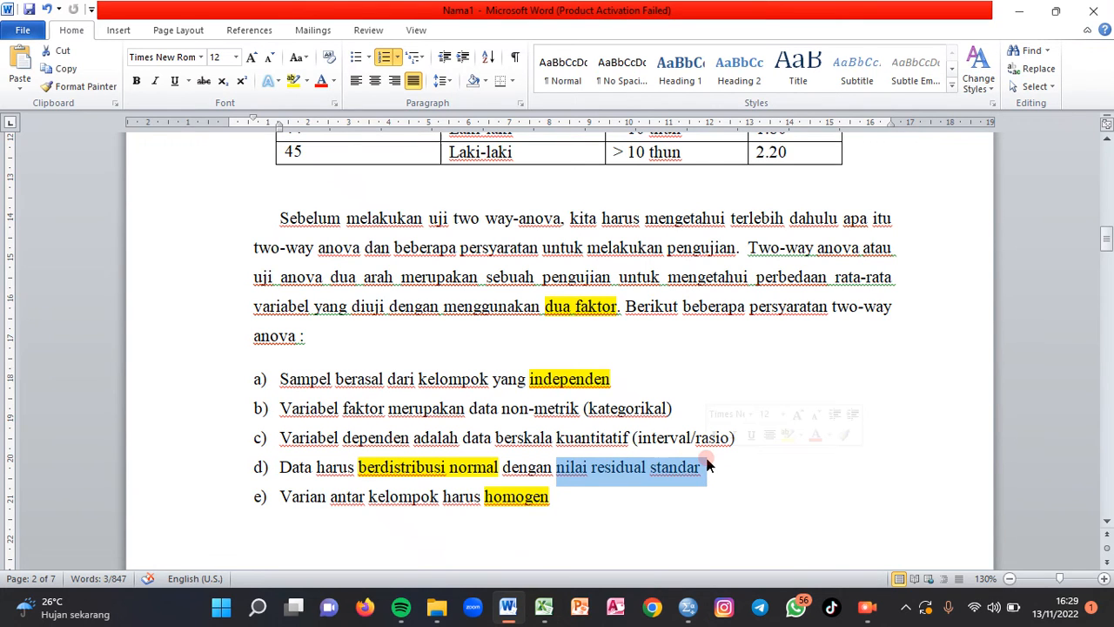
{"action": "left_click", "coordinate": [645, 495]}
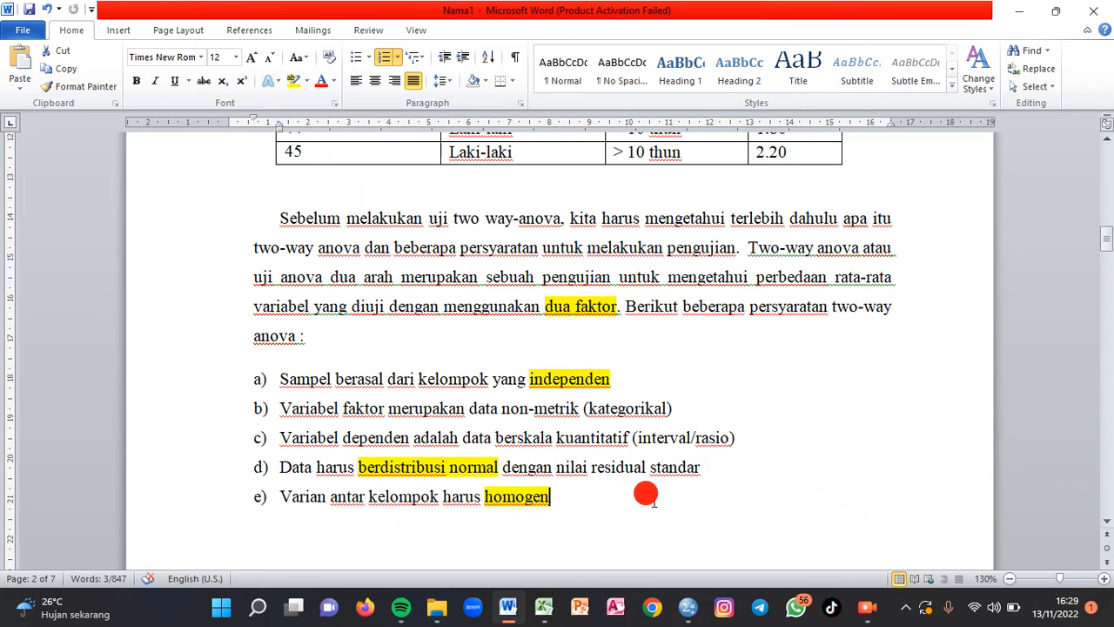
- Switch to SPSS and start a univariate general linear model with Gaji Karyawan as the dependent variable
{"action": "mouse_move", "coordinate": [687, 607]}
{"action": "left_click", "coordinate": [686, 516]}
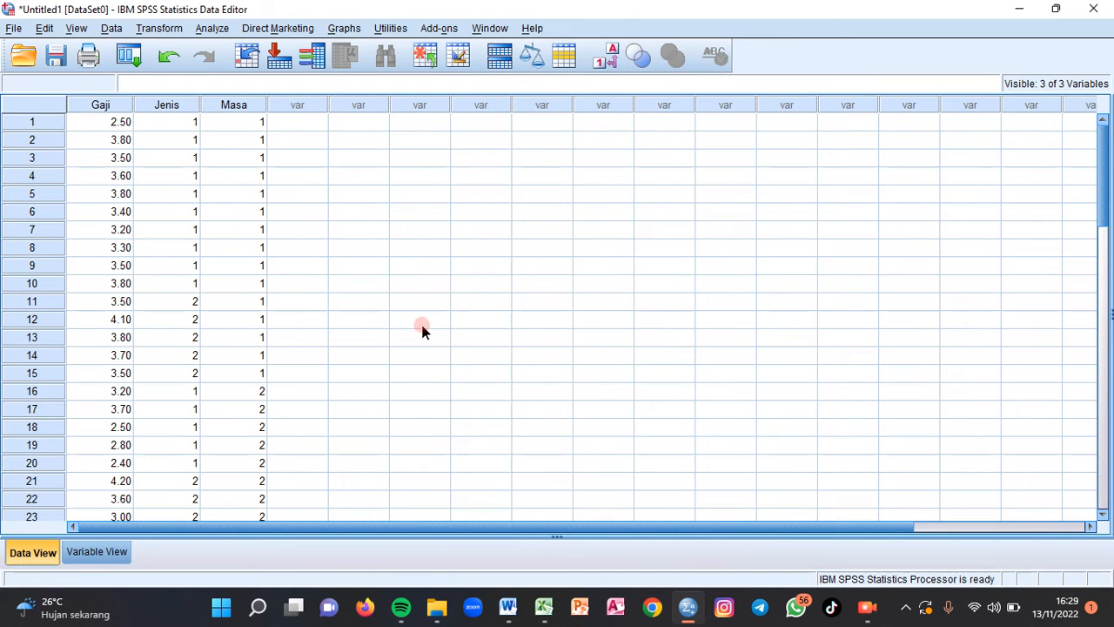
{"action": "left_click", "coordinate": [211, 28]}
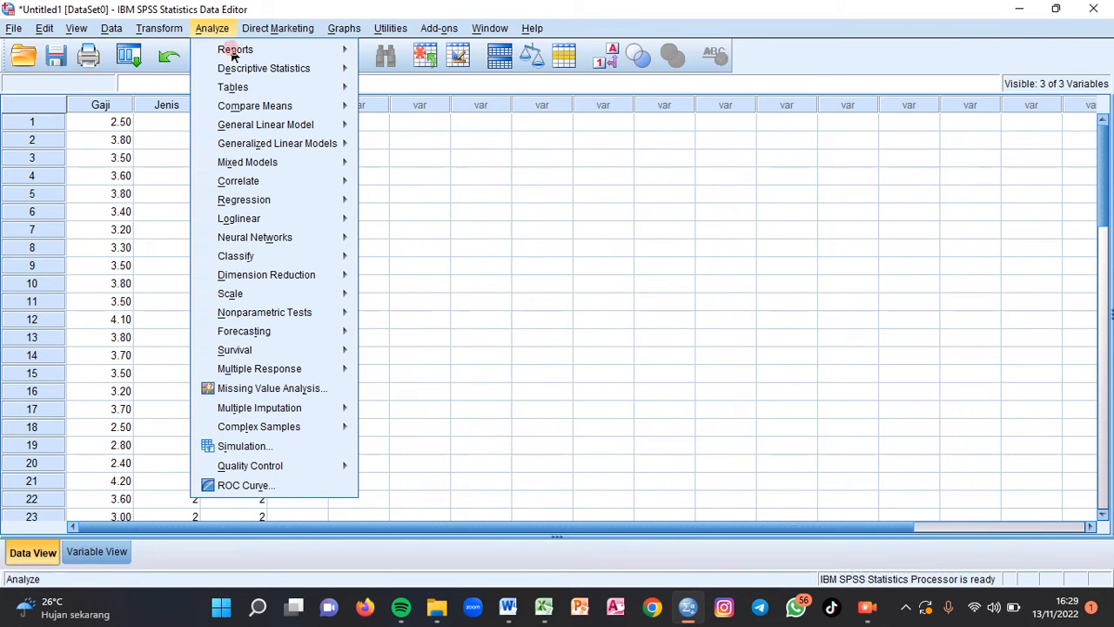
{"action": "mouse_move", "coordinate": [272, 127]}
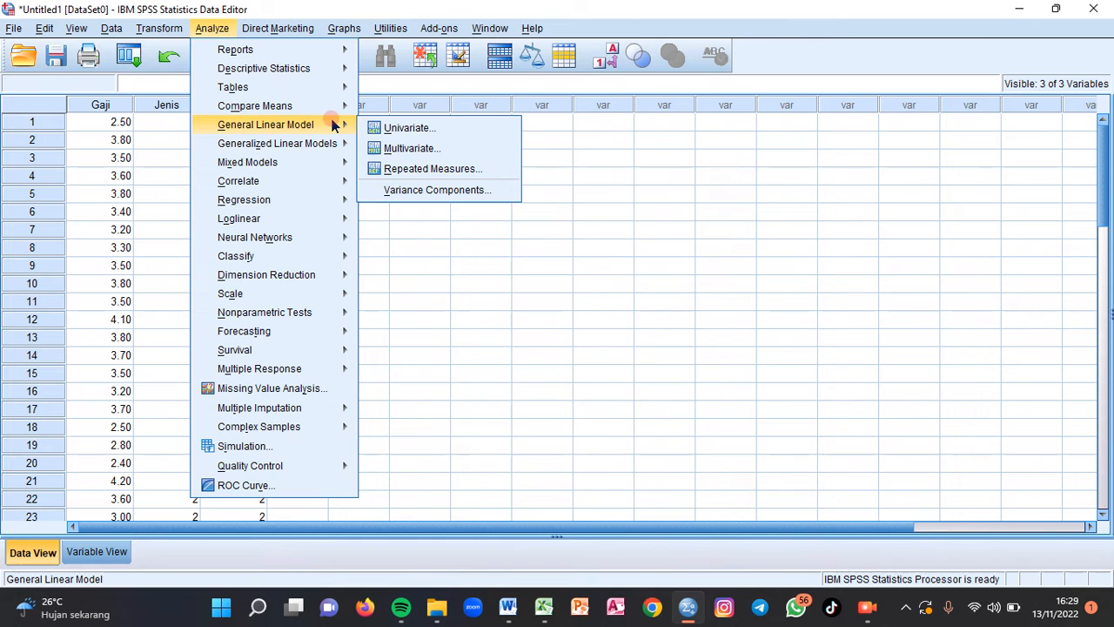
{"action": "left_click", "coordinate": [416, 129]}
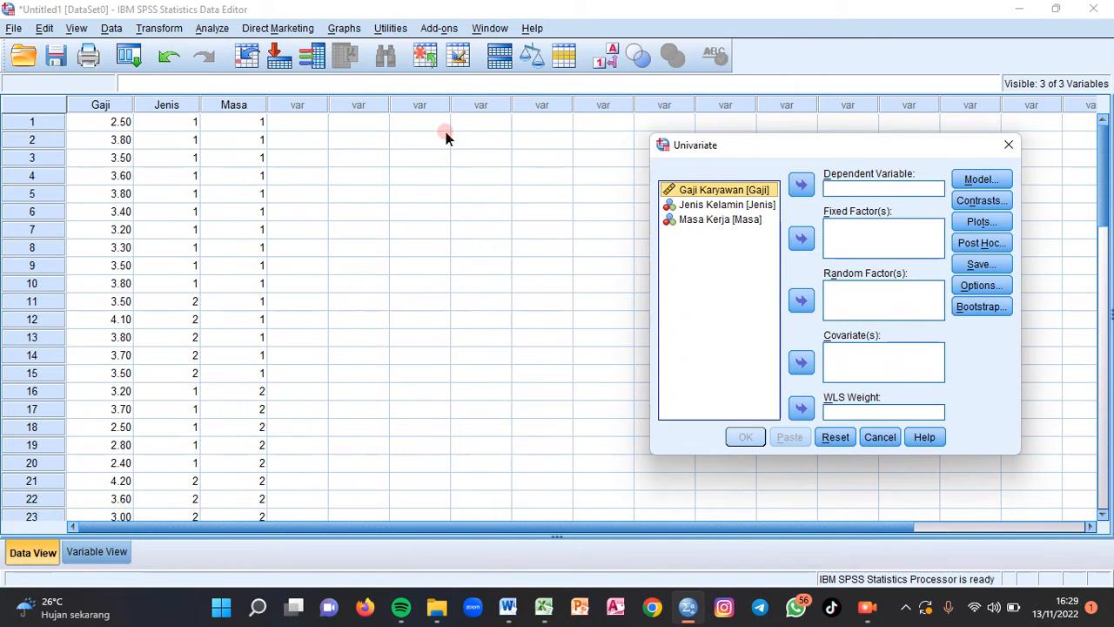
{"action": "left_click", "coordinate": [802, 186]}
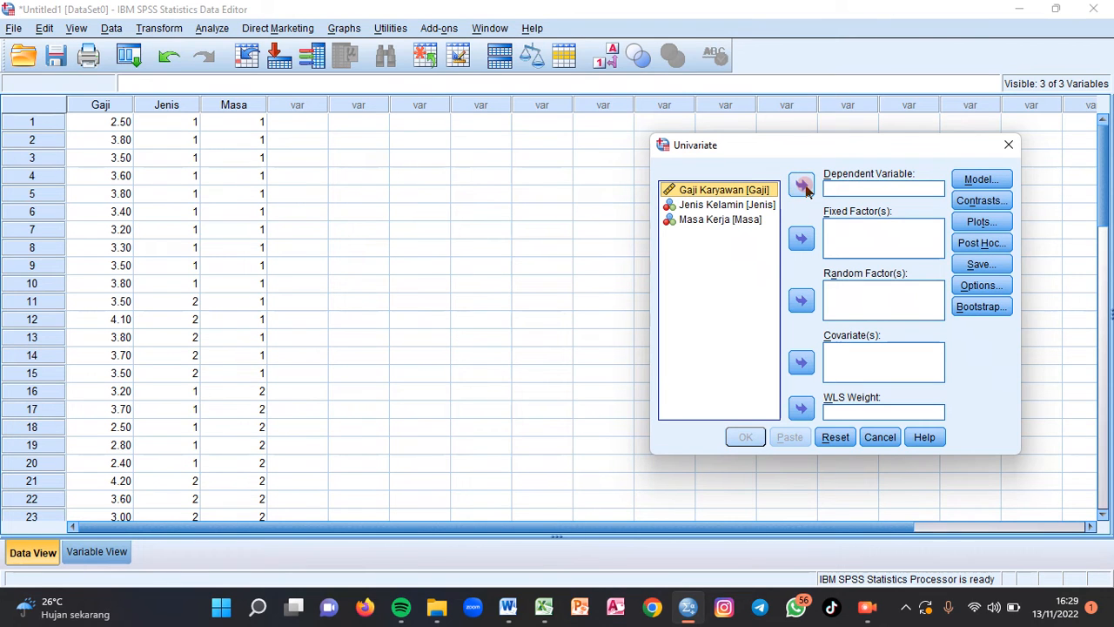
- Assign Jenis Kelamin and Masa Kerja as the fixed factors of the univariate model
{"action": "left_click", "coordinate": [737, 190]}
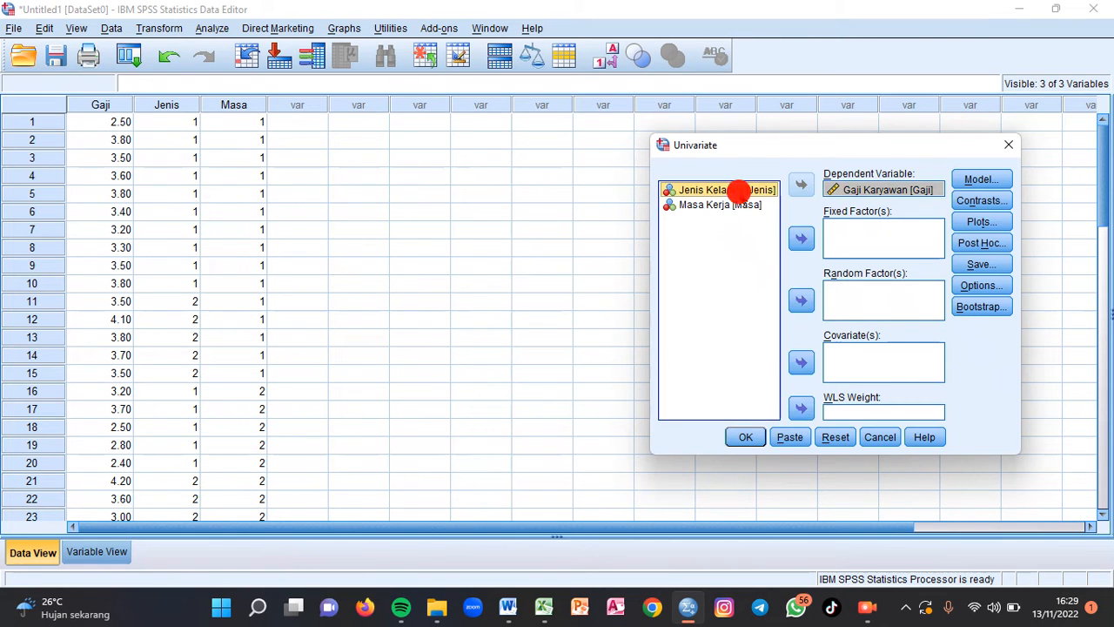
{"action": "left_click", "coordinate": [802, 236]}
{"action": "left_click", "coordinate": [750, 189]}
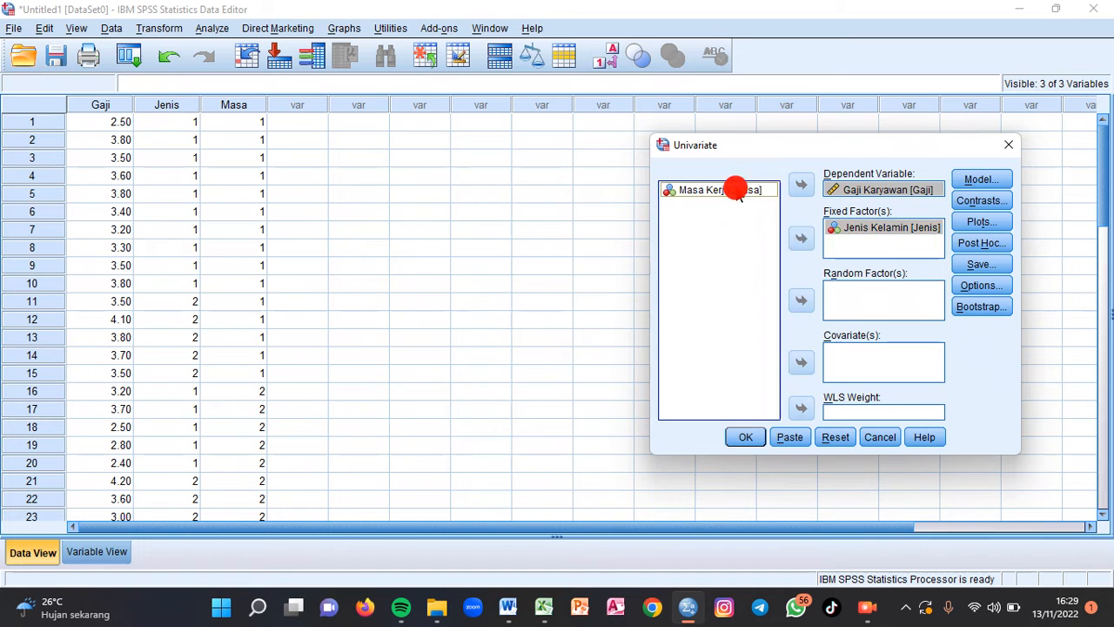
{"action": "left_click", "coordinate": [802, 238]}
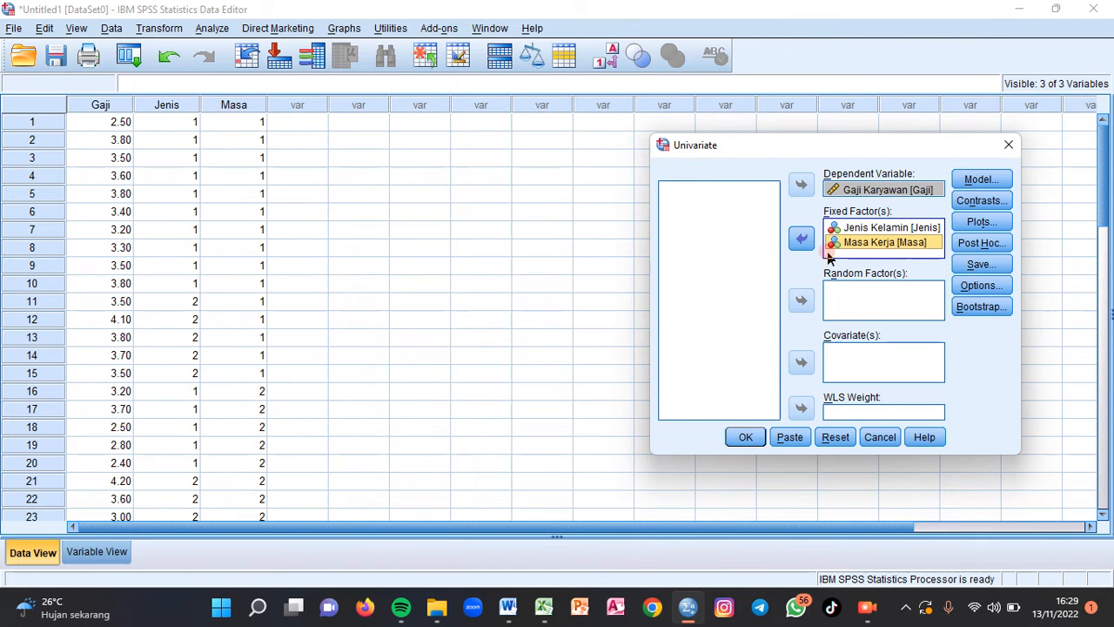
- Save the standardized residuals as a new variable, run the univariate analysis and return to the data to view the residual column
{"action": "left_click", "coordinate": [982, 264]}
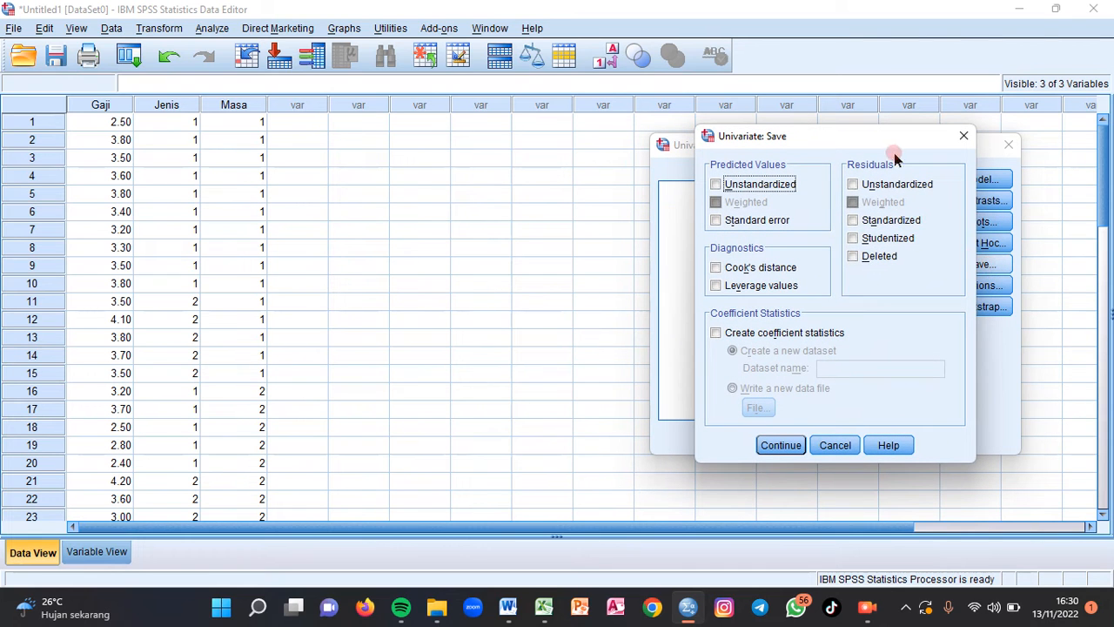
{"action": "left_click", "coordinate": [853, 221]}
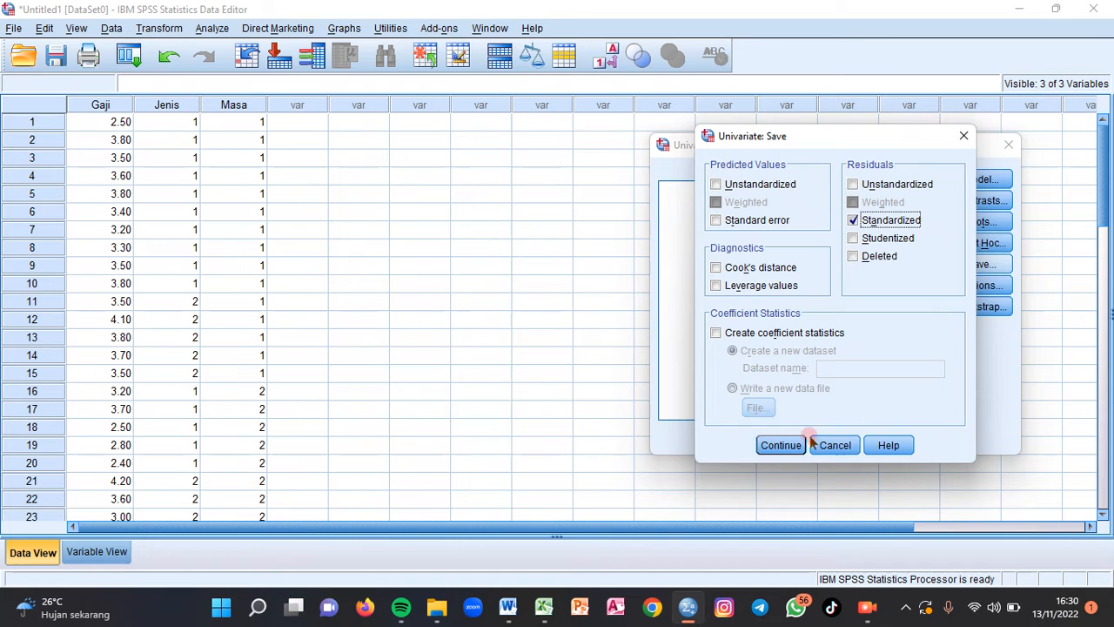
{"action": "left_click", "coordinate": [782, 446]}
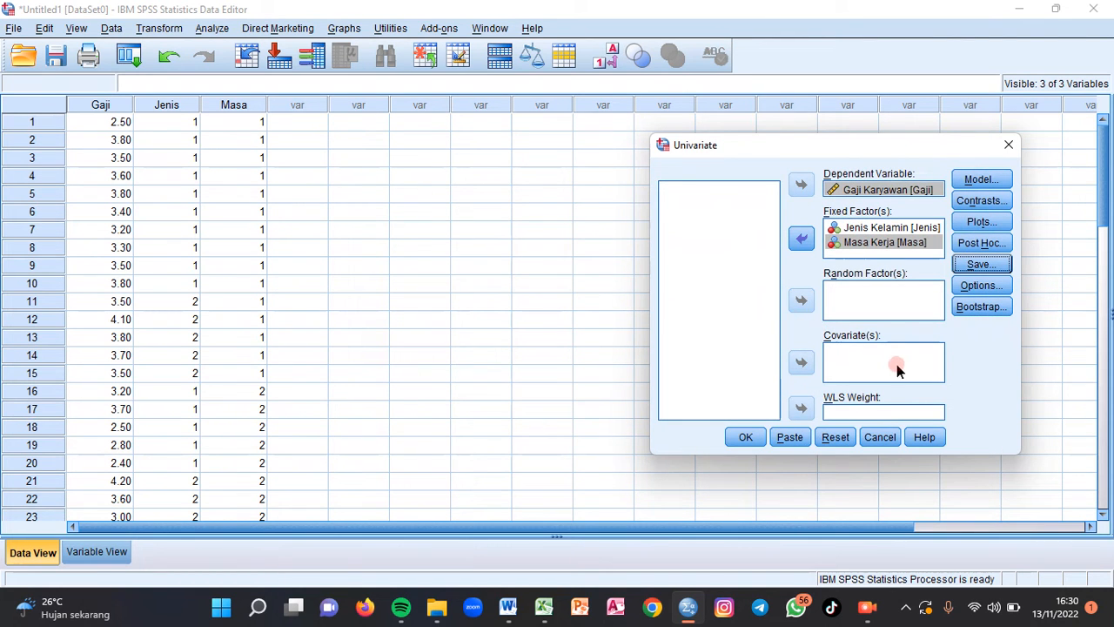
{"action": "left_click", "coordinate": [789, 438]}
{"action": "left_click", "coordinate": [746, 438]}
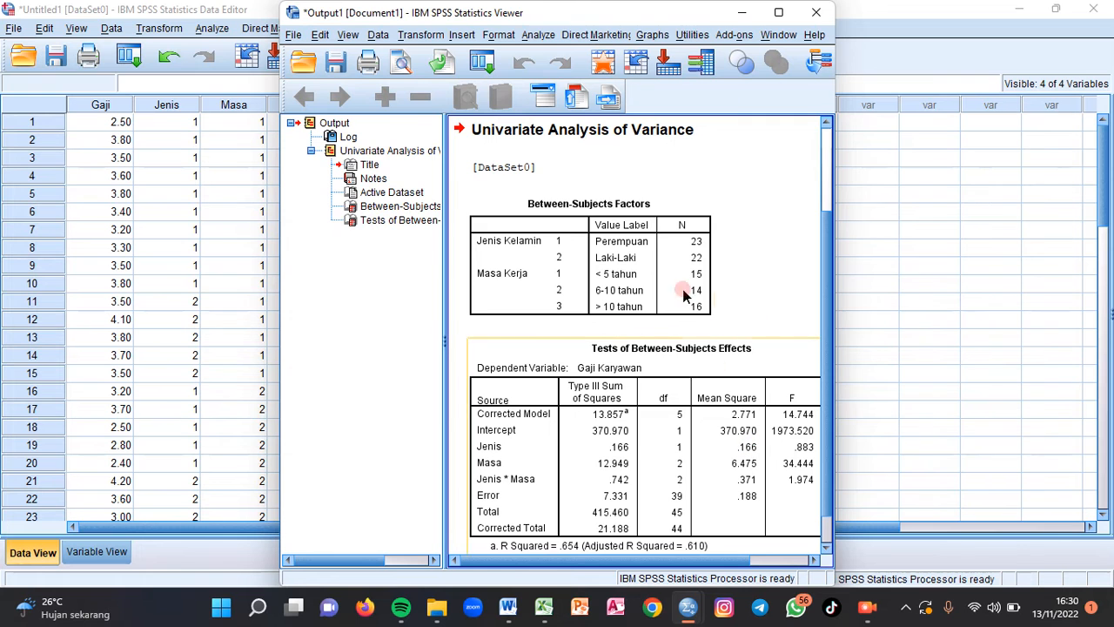
{"action": "left_click", "coordinate": [741, 12]}
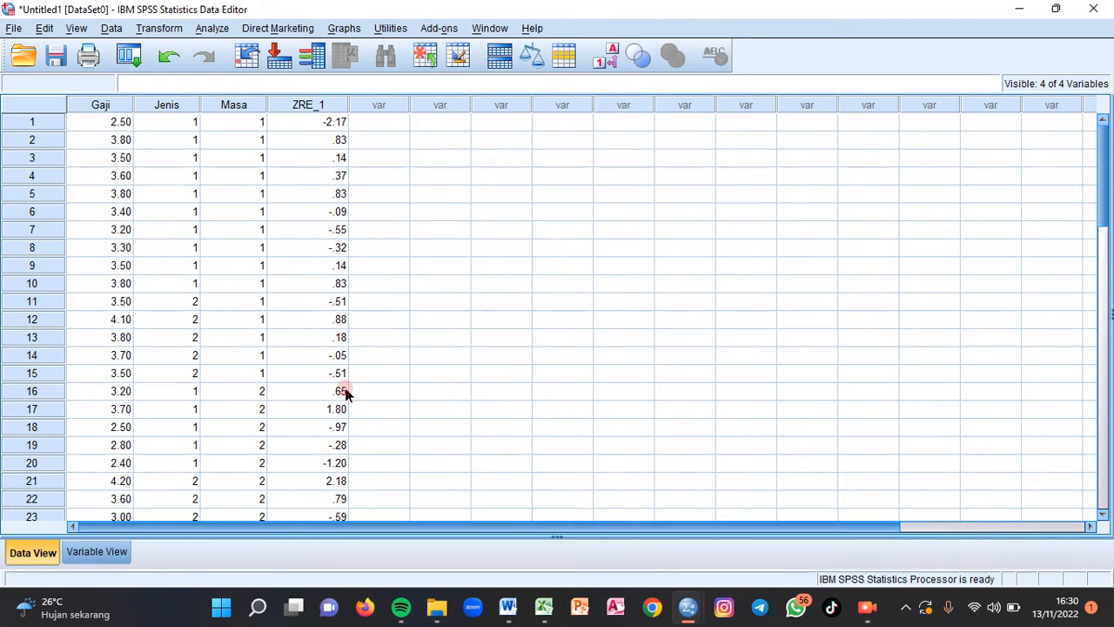
{"action": "left_click_drag", "start_coordinate": [1103, 186], "coordinate": [1102, 143]}
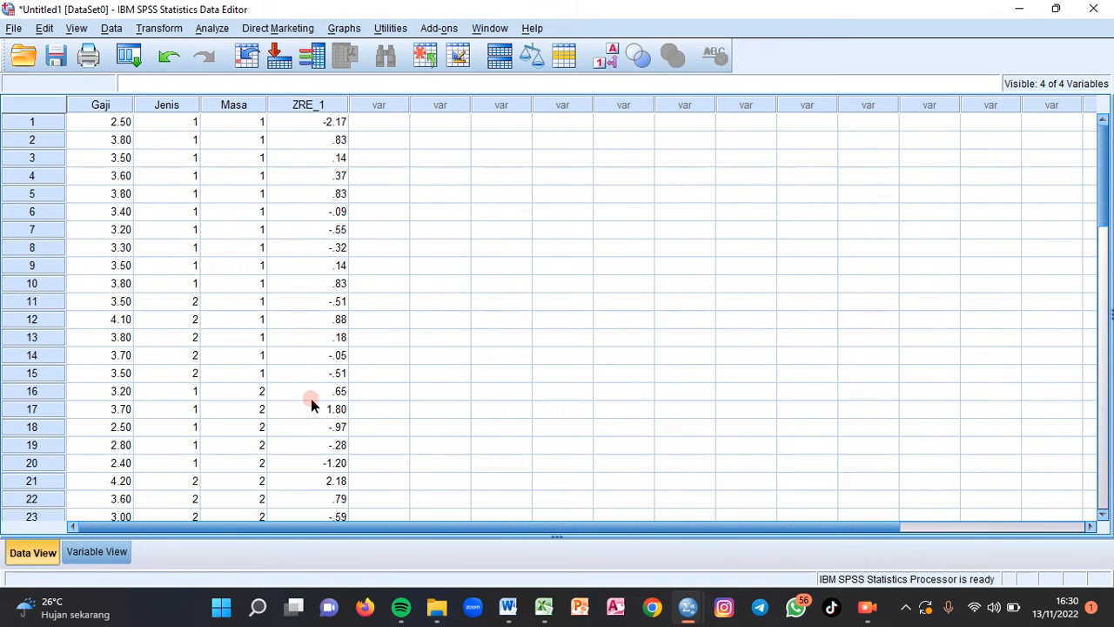
- Start an Explore analysis with the standardized residual for Gaji as the dependent variable
{"action": "left_click", "coordinate": [212, 29]}
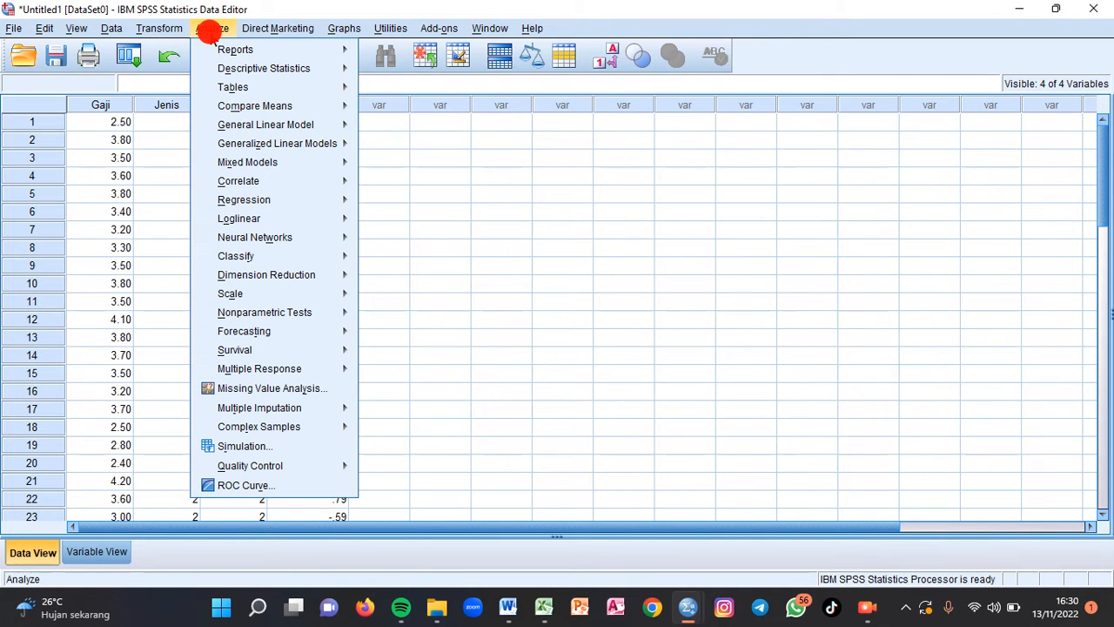
{"action": "mouse_move", "coordinate": [287, 69]}
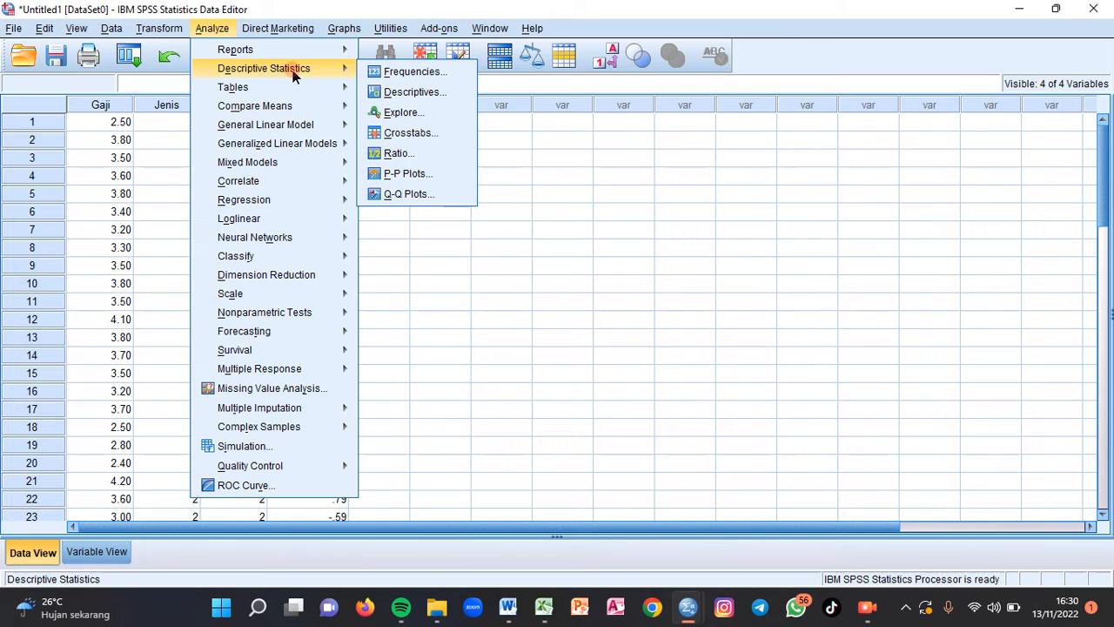
{"action": "left_click", "coordinate": [388, 113]}
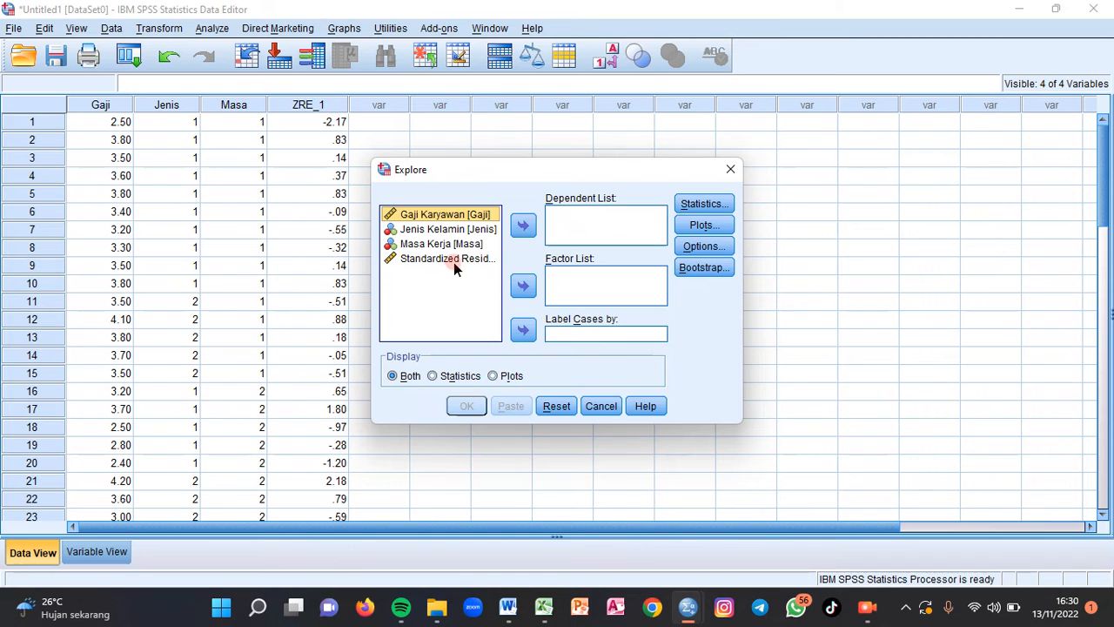
{"action": "left_click", "coordinate": [454, 259]}
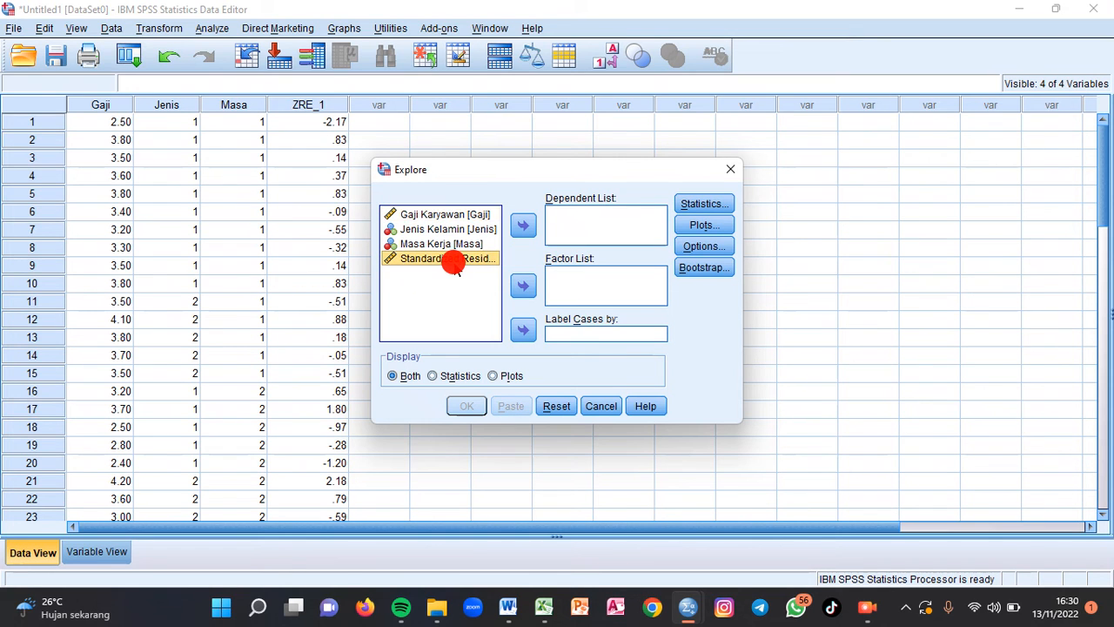
{"action": "left_click", "coordinate": [526, 223]}
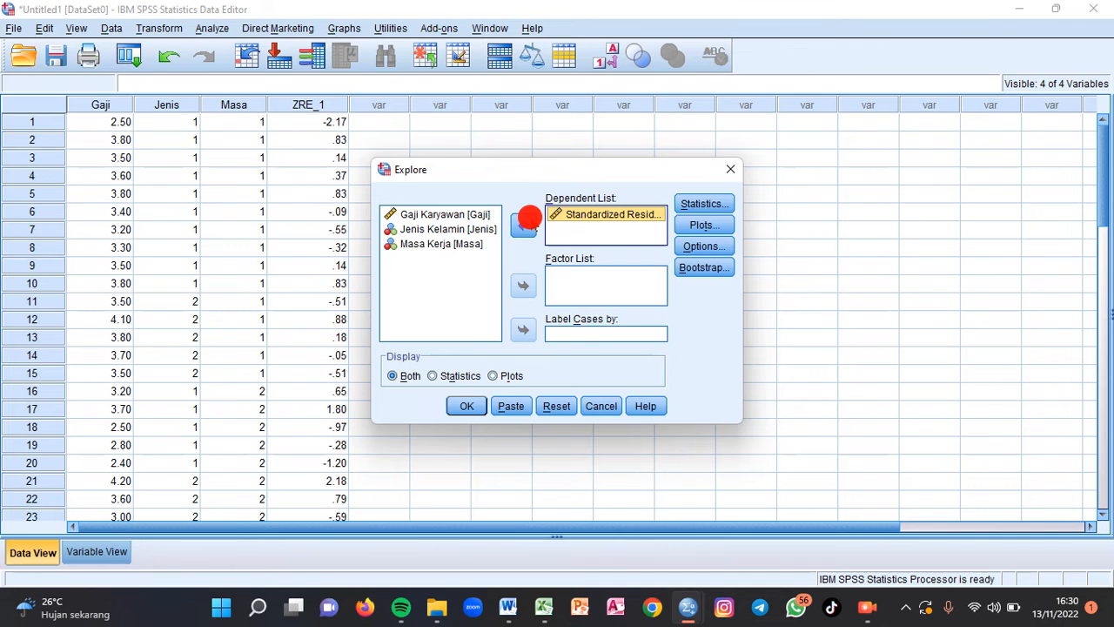
- Include normality plots with tests in the Explore analysis and run it
{"action": "left_click", "coordinate": [704, 246]}
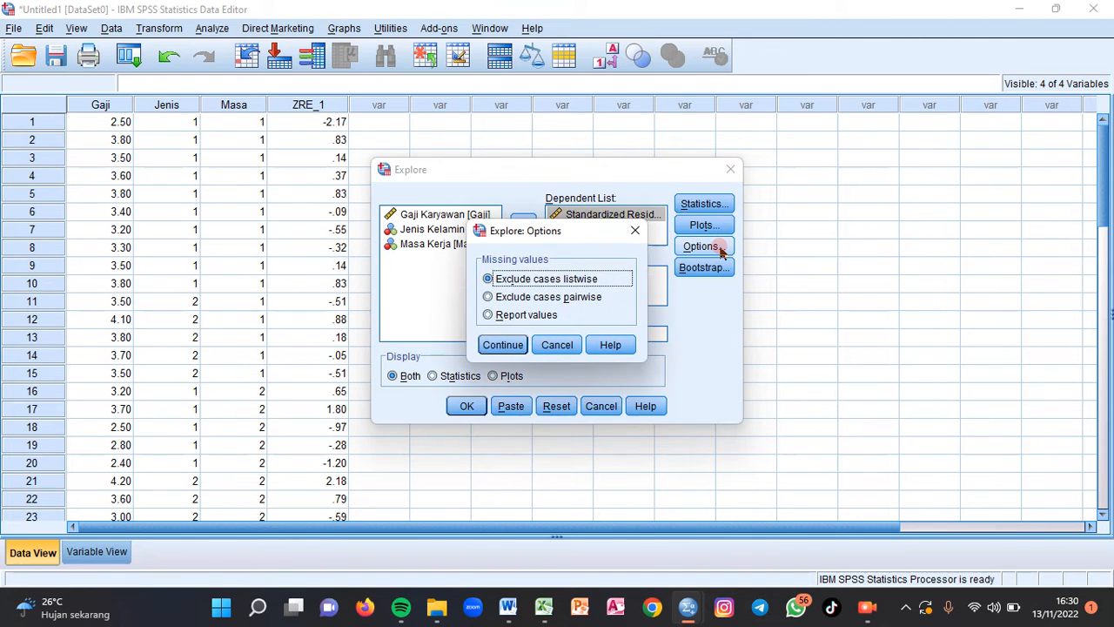
{"action": "left_click", "coordinate": [636, 231]}
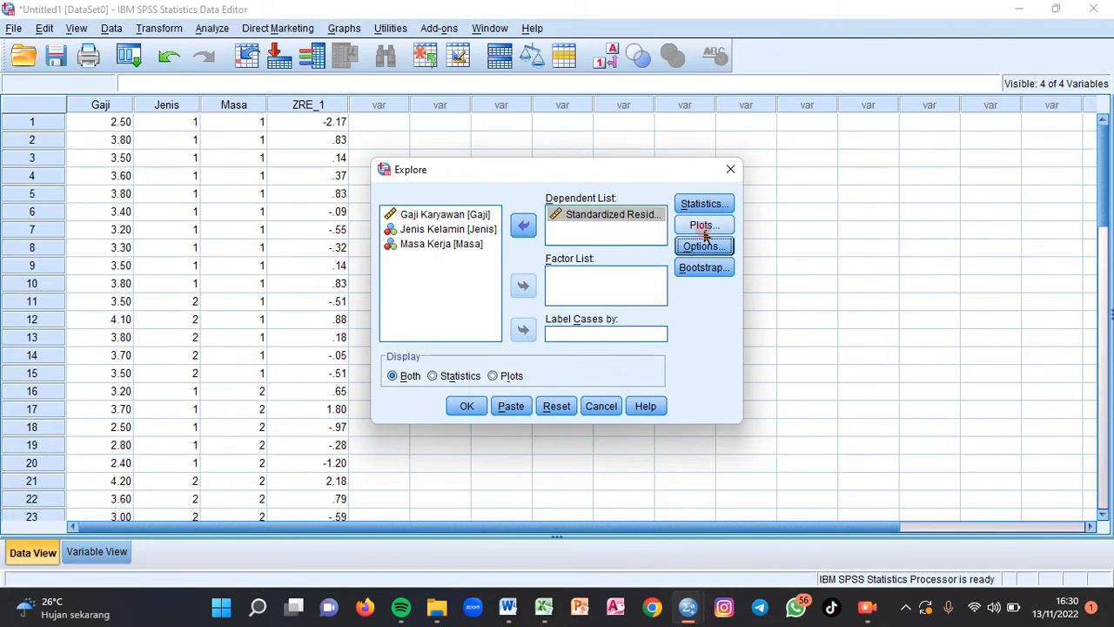
{"action": "left_click", "coordinate": [704, 227]}
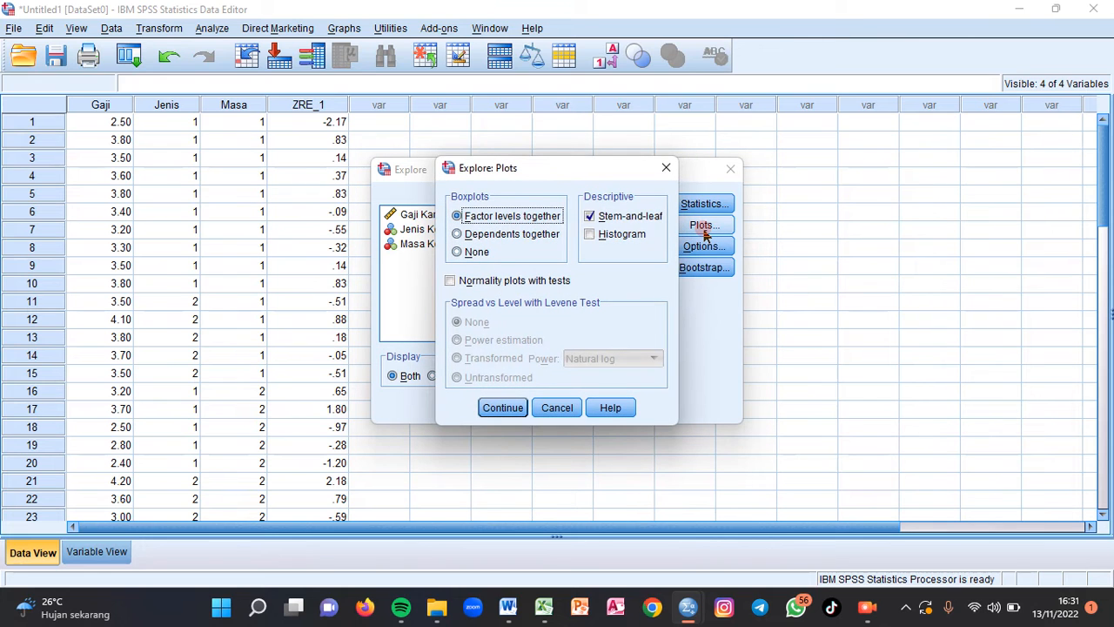
{"action": "left_click", "coordinate": [450, 281]}
{"action": "left_click", "coordinate": [450, 281]}
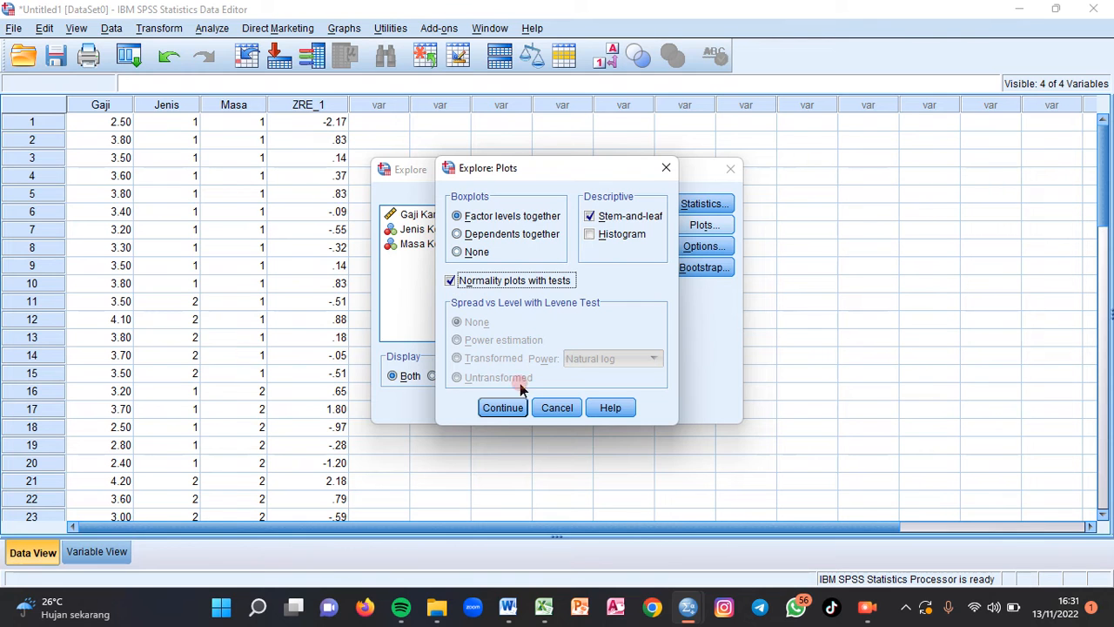
{"action": "left_click", "coordinate": [503, 409]}
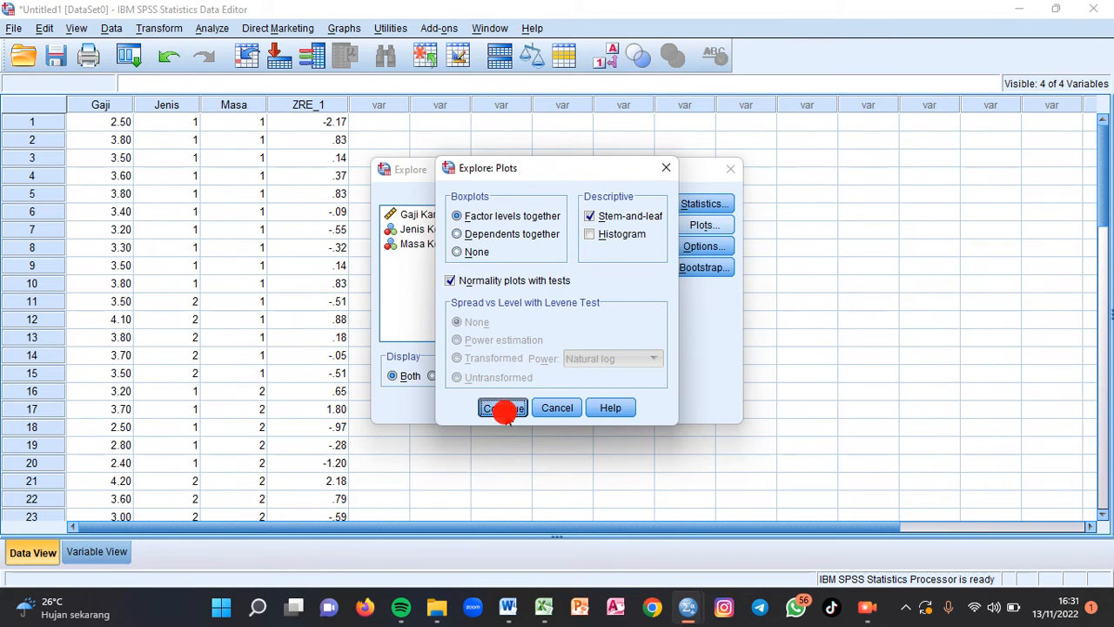
{"action": "left_click", "coordinate": [466, 407]}
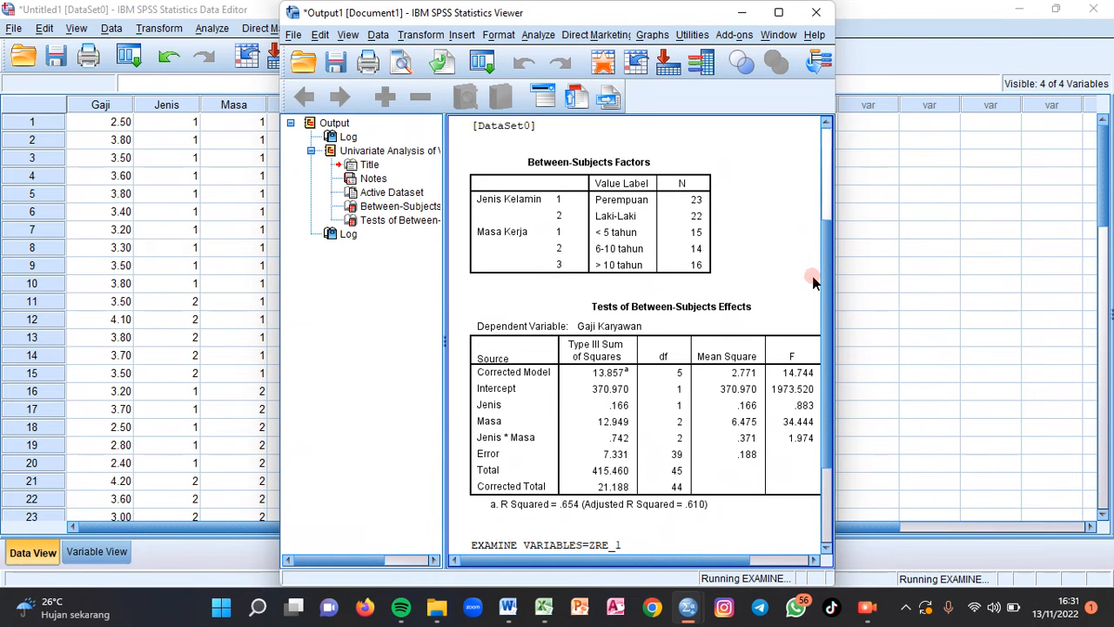
- Examine the Kolmogorov-Smirnov and Shapiro-Wilk results in the Tests of Normality table, widening the output window, and return to the data
{"action": "left_click_drag", "start_coordinate": [831, 317], "coordinate": [826, 401]}
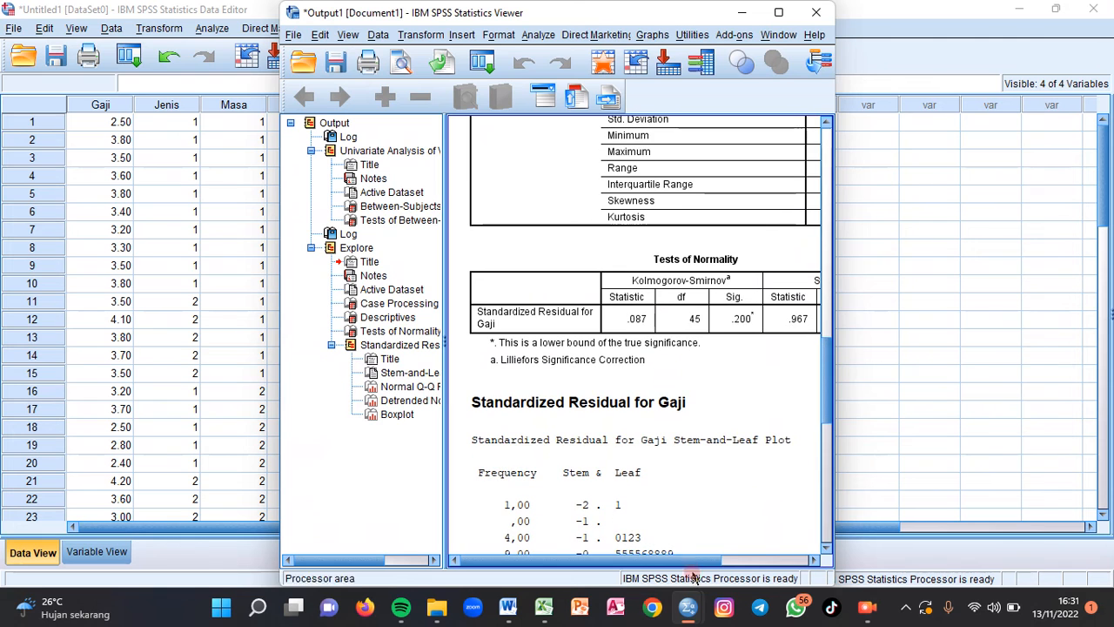
{"action": "left_click_drag", "start_coordinate": [693, 559], "coordinate": [785, 561]}
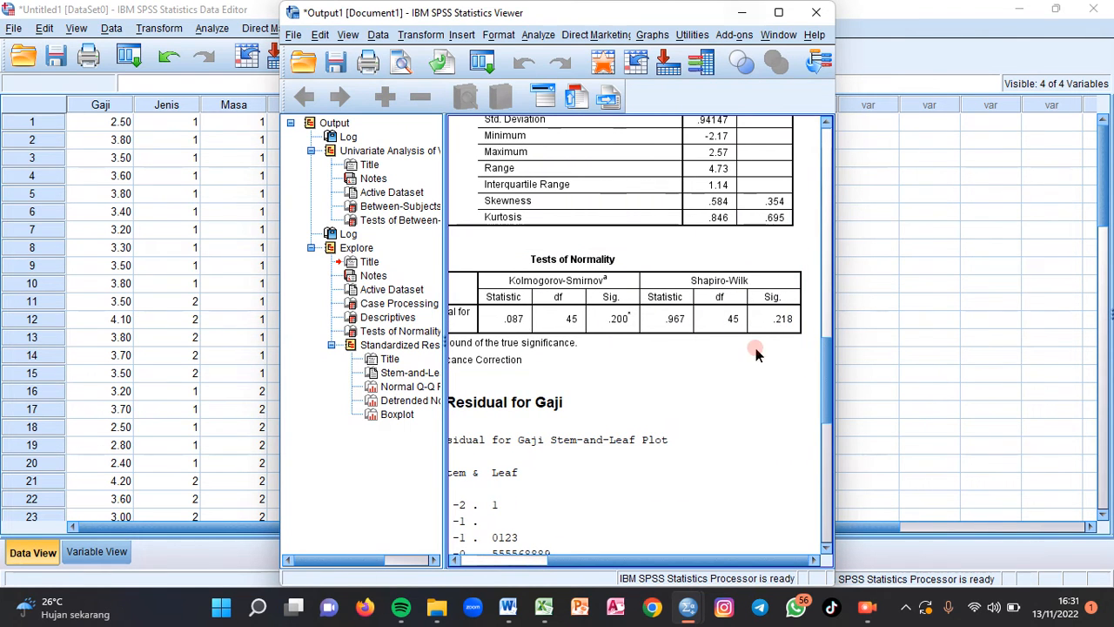
{"action": "left_click_drag", "start_coordinate": [750, 562], "coordinate": [624, 566]}
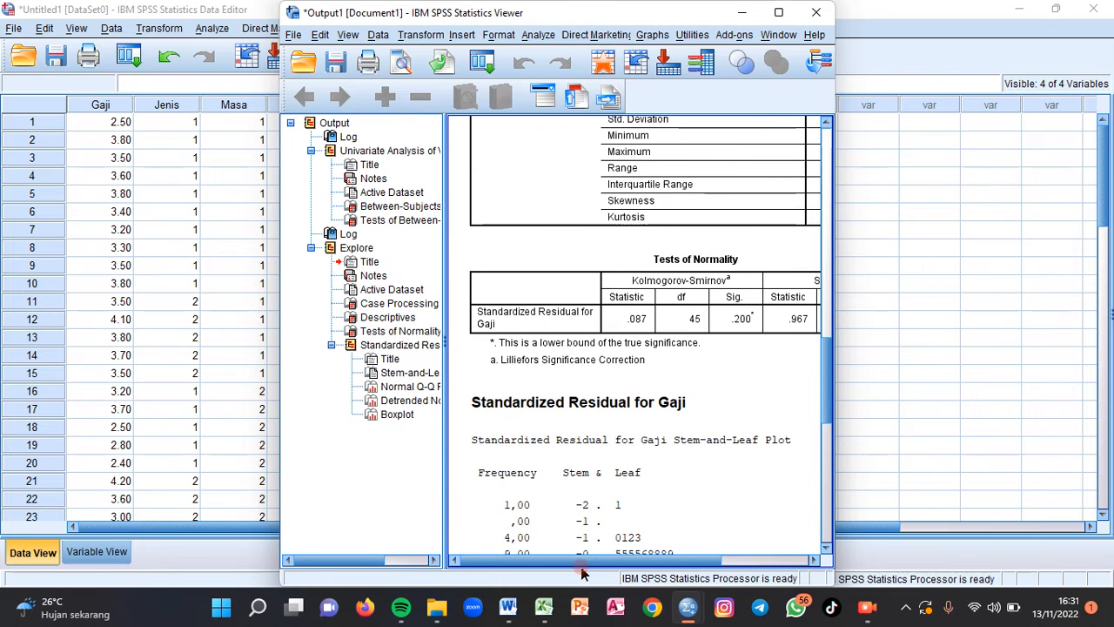
{"action": "left_click_drag", "start_coordinate": [833, 173], "coordinate": [975, 188]}
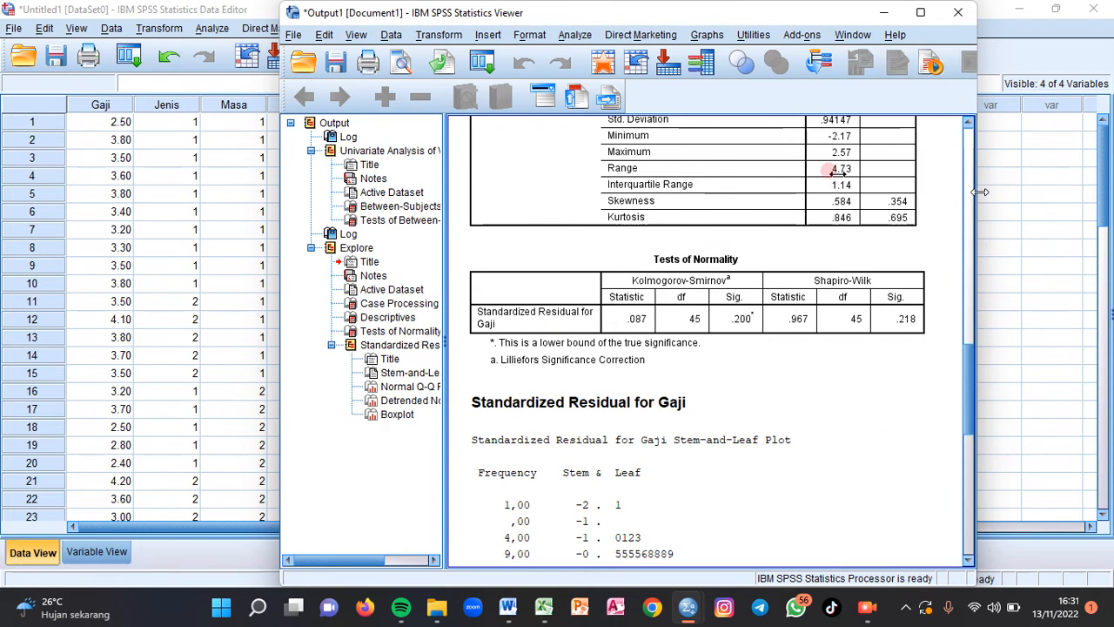
{"action": "left_click", "coordinate": [882, 14]}
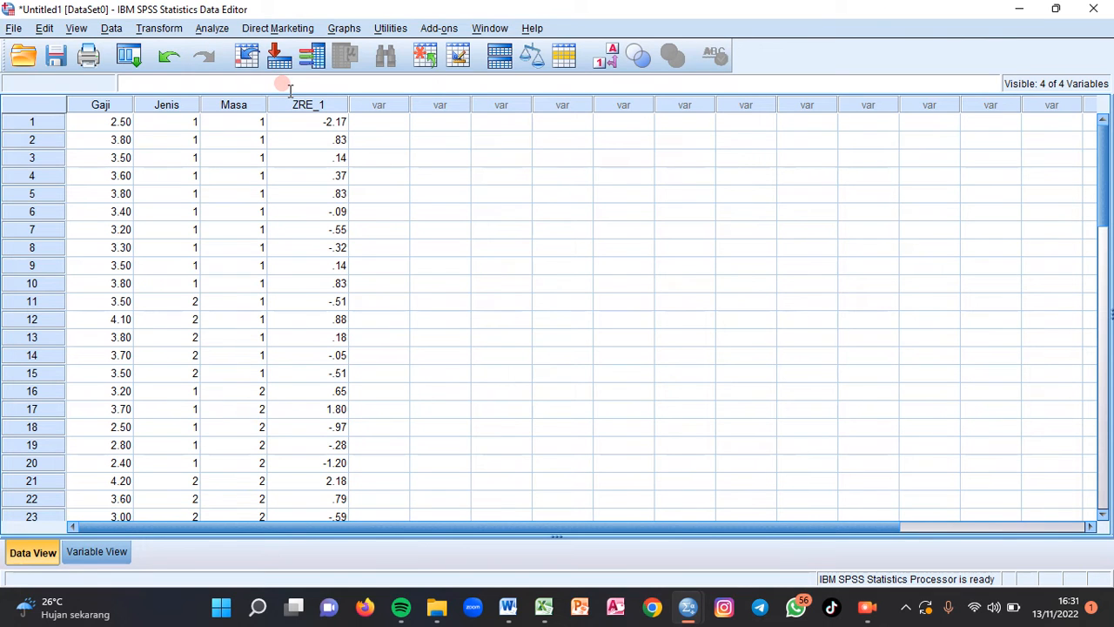
- Reopen the univariate general linear model of Gaji Karyawan and turn off saving of standardized residuals
{"action": "left_click", "coordinate": [208, 30]}
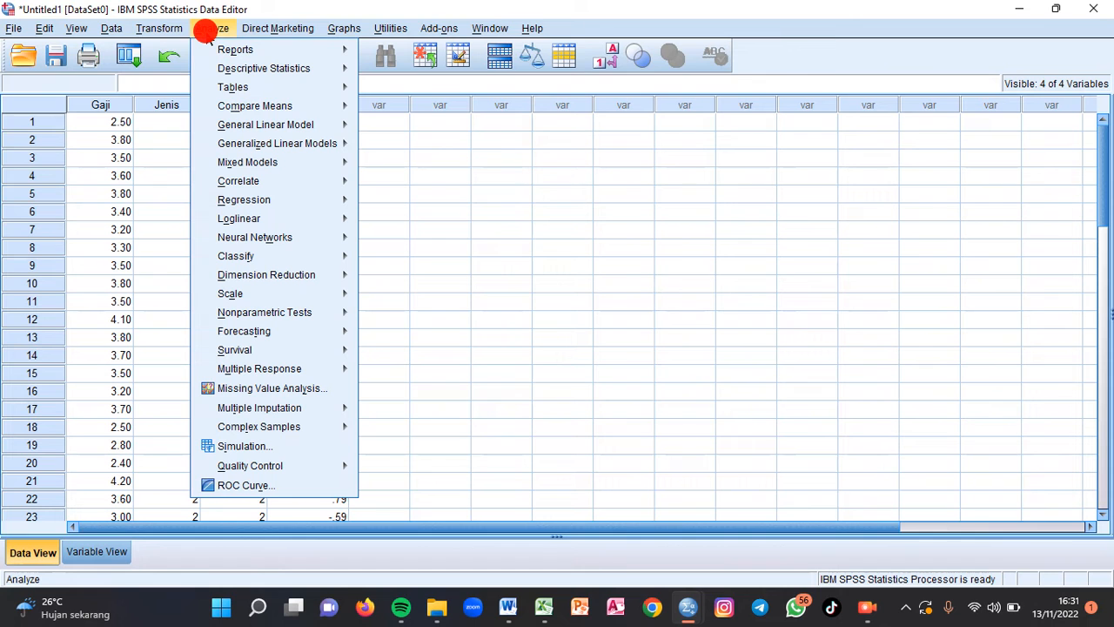
{"action": "left_click", "coordinate": [293, 123]}
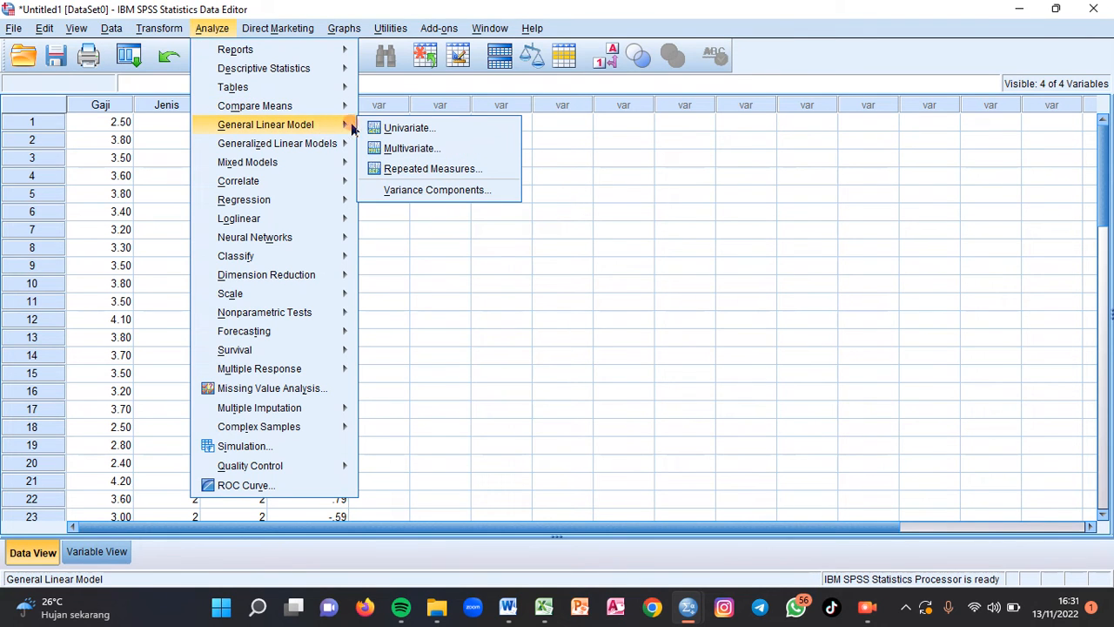
{"action": "left_click", "coordinate": [446, 132]}
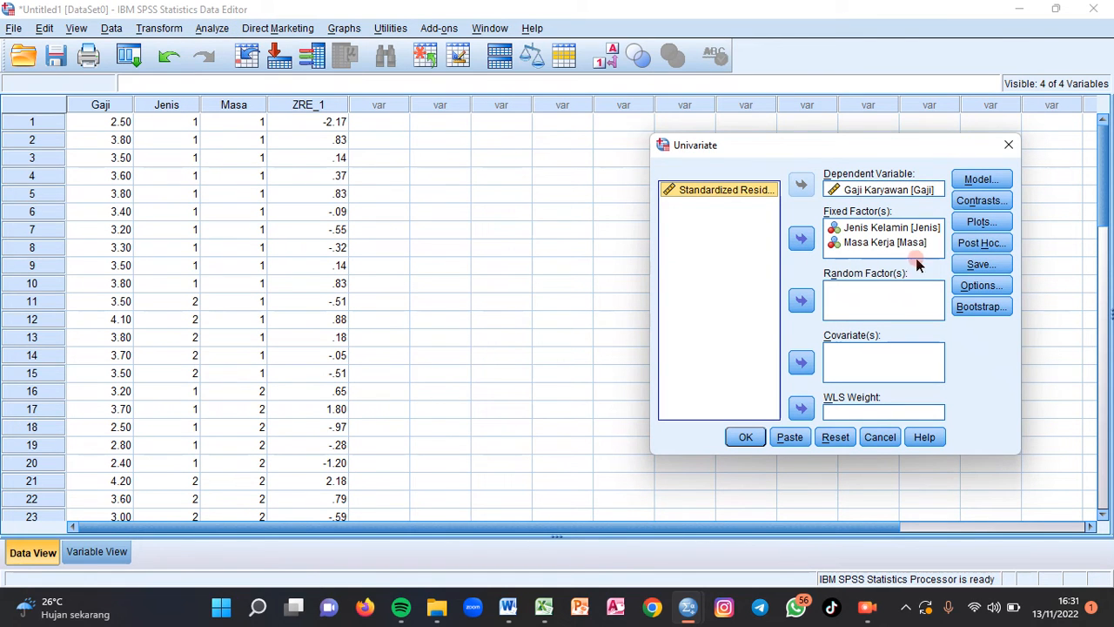
{"action": "left_click", "coordinate": [980, 266]}
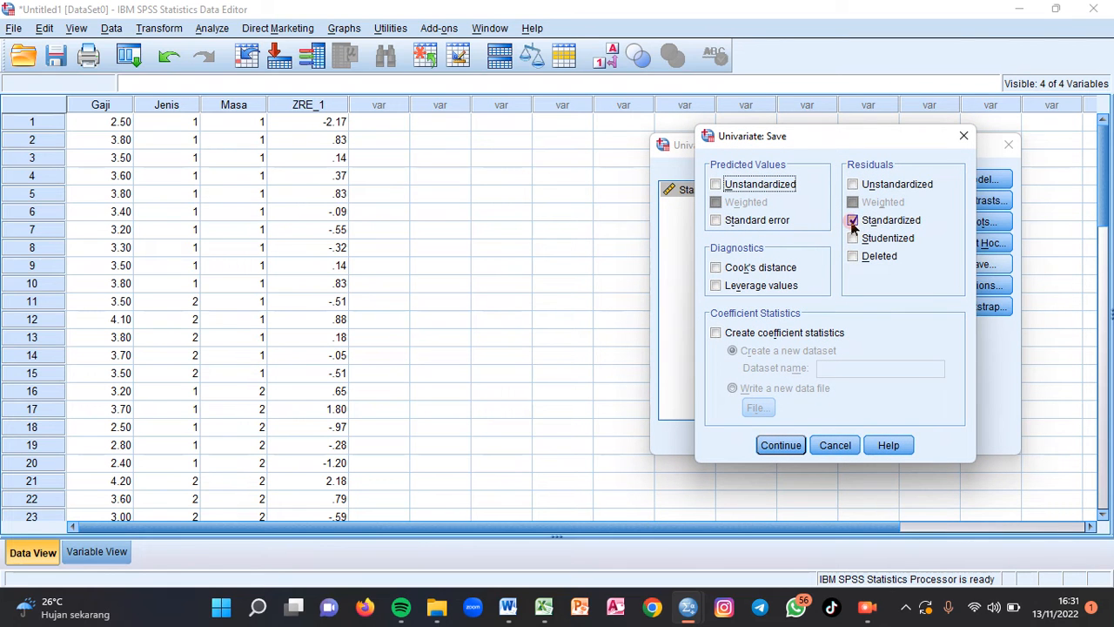
{"action": "left_click", "coordinate": [852, 221]}
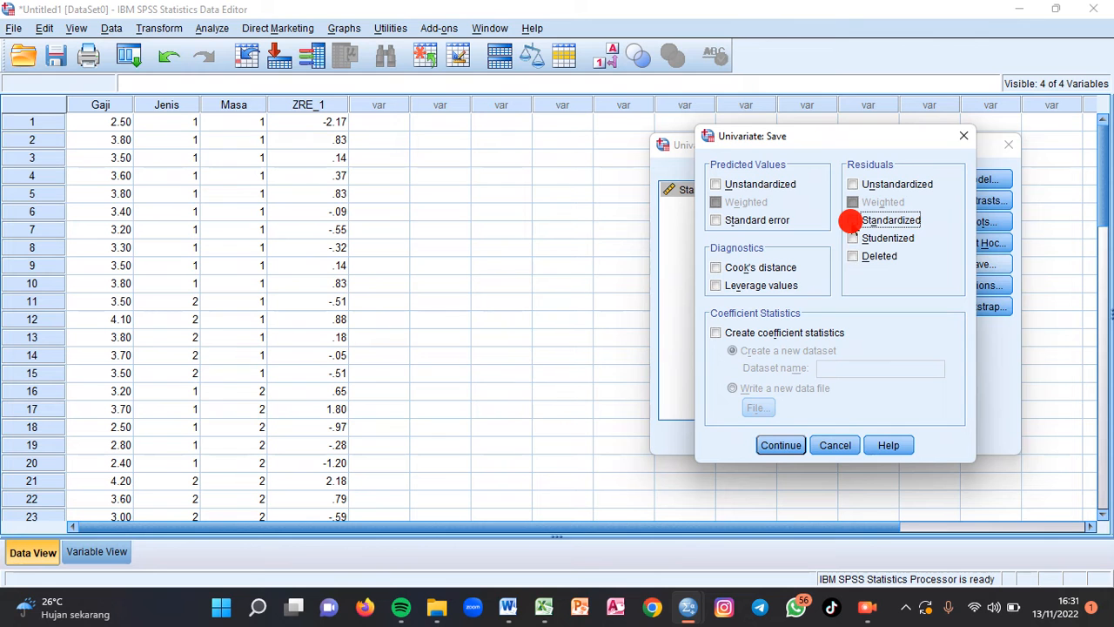
{"action": "left_click", "coordinate": [783, 446]}
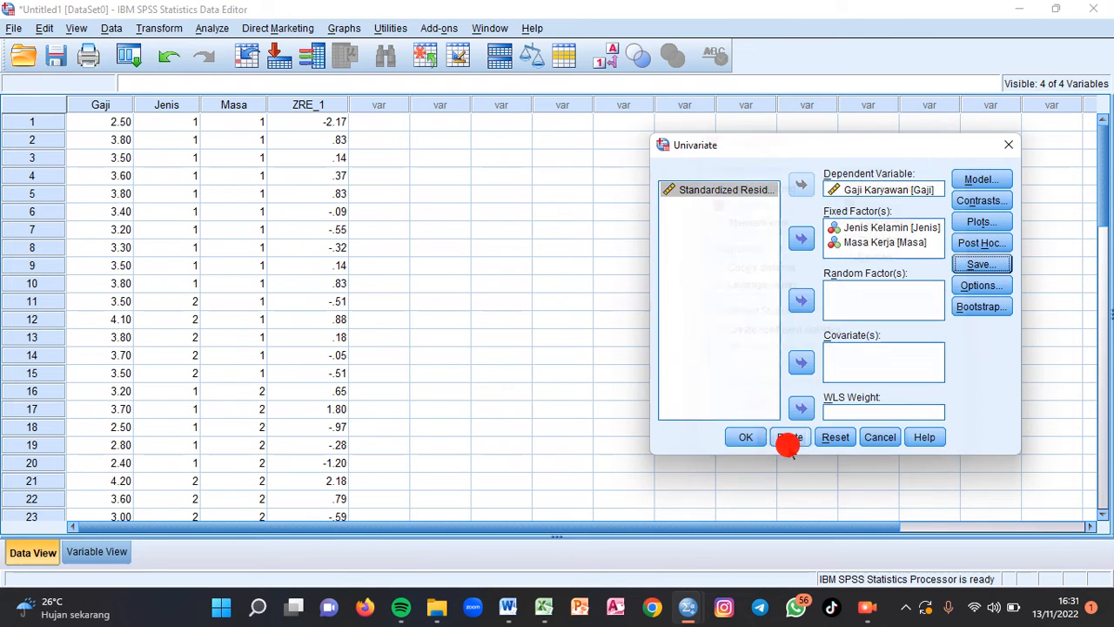
- Request estimated marginal means for Jenis, Masa and the Jenis*Masa interaction in the univariate model's options
{"action": "left_click", "coordinate": [973, 289]}
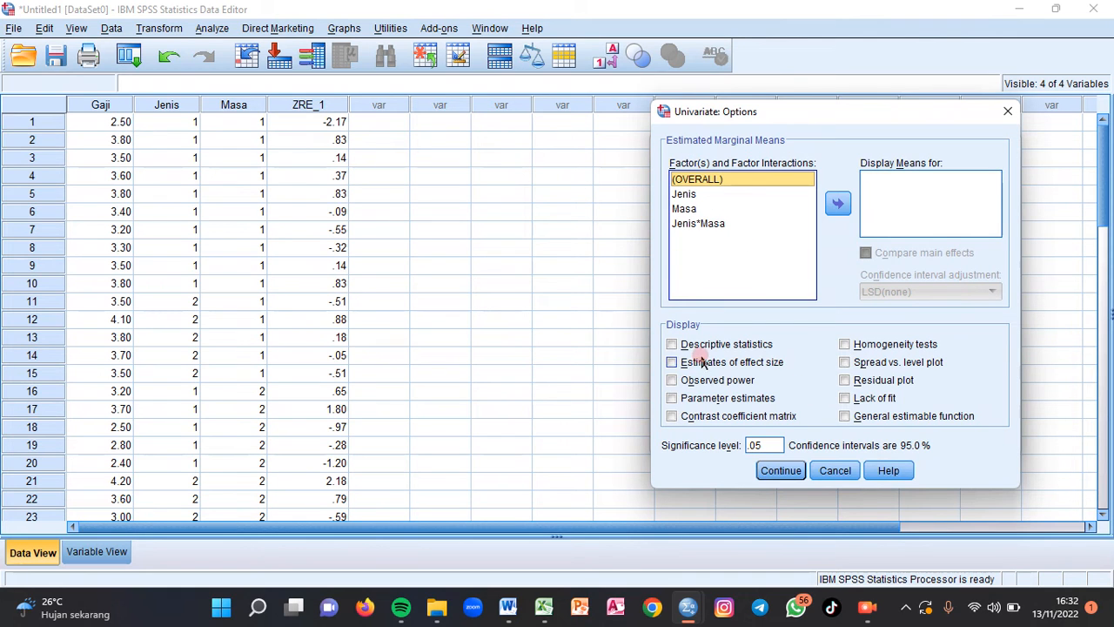
{"action": "left_click", "coordinate": [687, 194]}
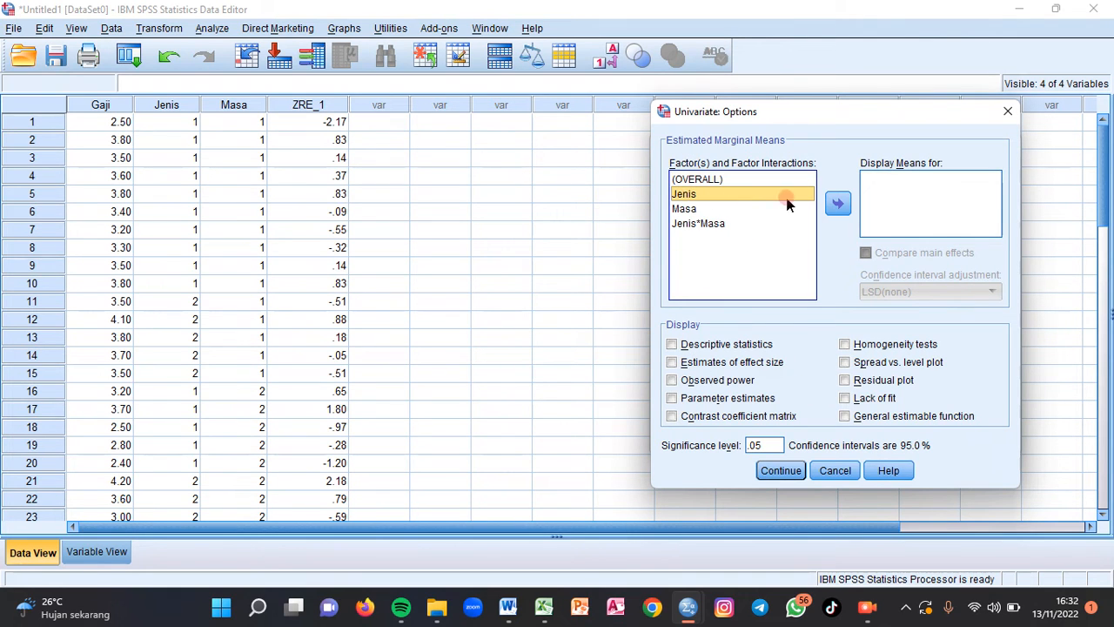
{"action": "left_click", "coordinate": [838, 204]}
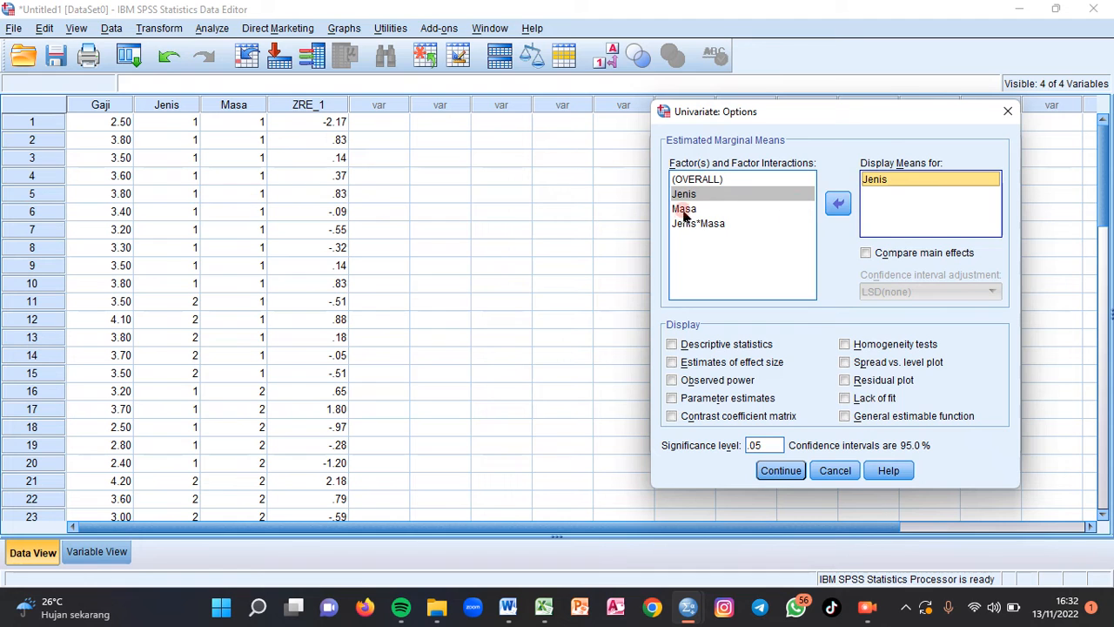
{"action": "left_click", "coordinate": [687, 209]}
{"action": "left_click", "coordinate": [839, 204]}
{"action": "left_click", "coordinate": [711, 225]}
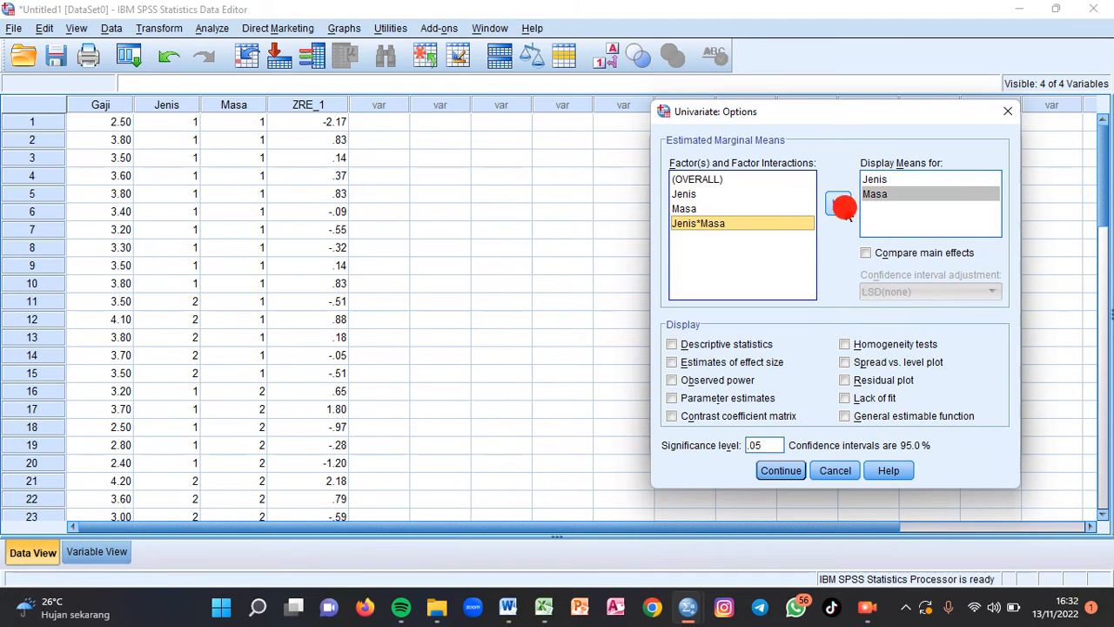
{"action": "left_click", "coordinate": [839, 204]}
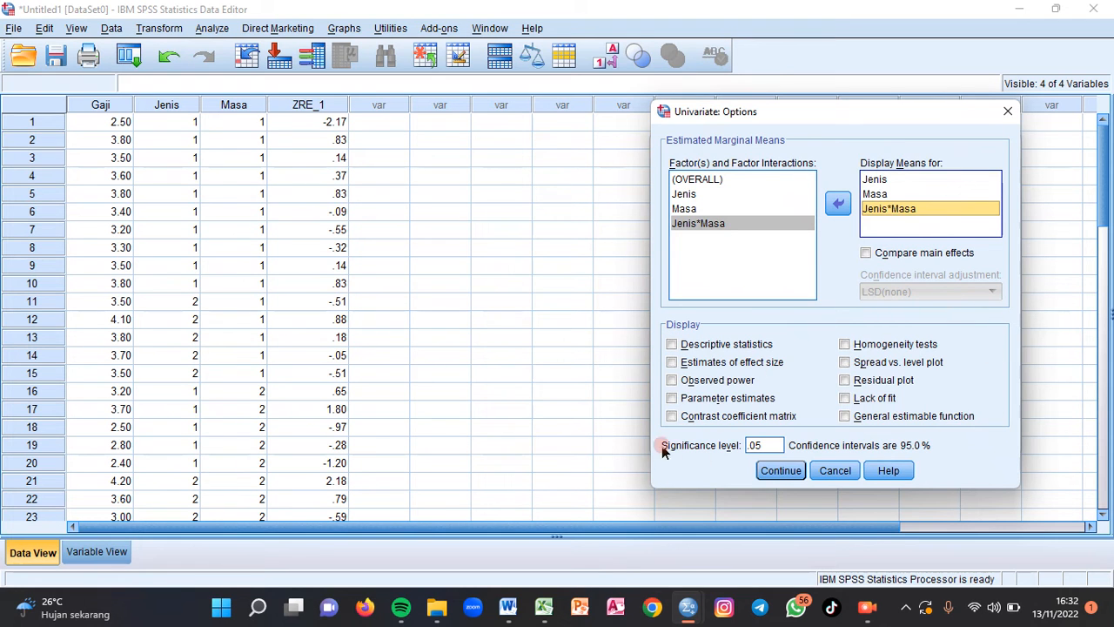
- Include homogeneity tests and descriptive statistics in the univariate analysis and run it
{"action": "left_click", "coordinate": [845, 345]}
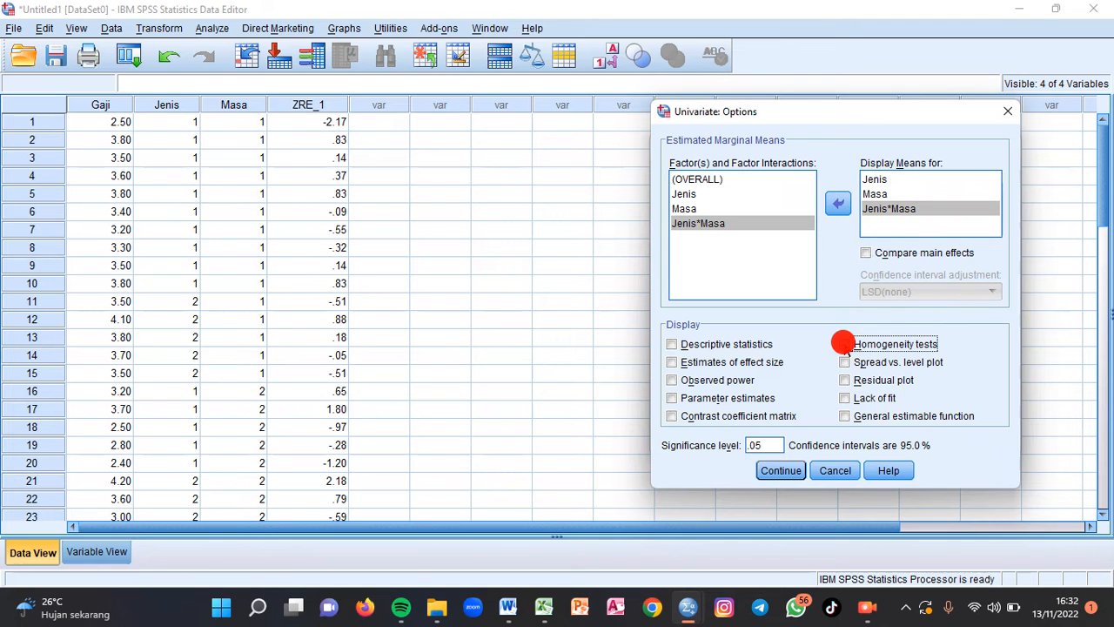
{"action": "left_click", "coordinate": [671, 346]}
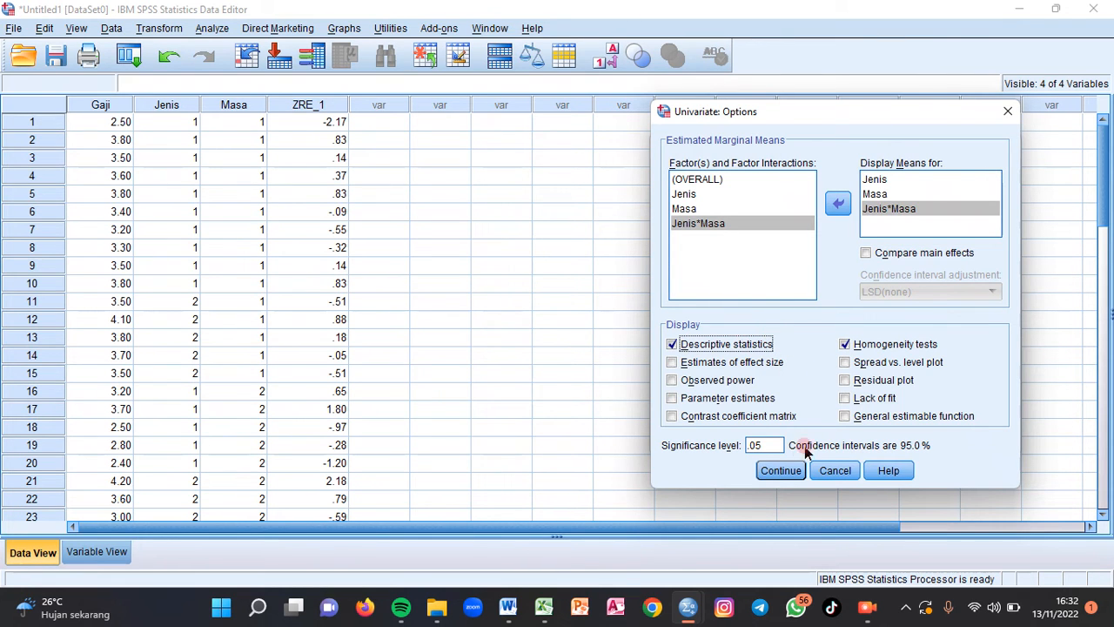
{"action": "left_click", "coordinate": [791, 475]}
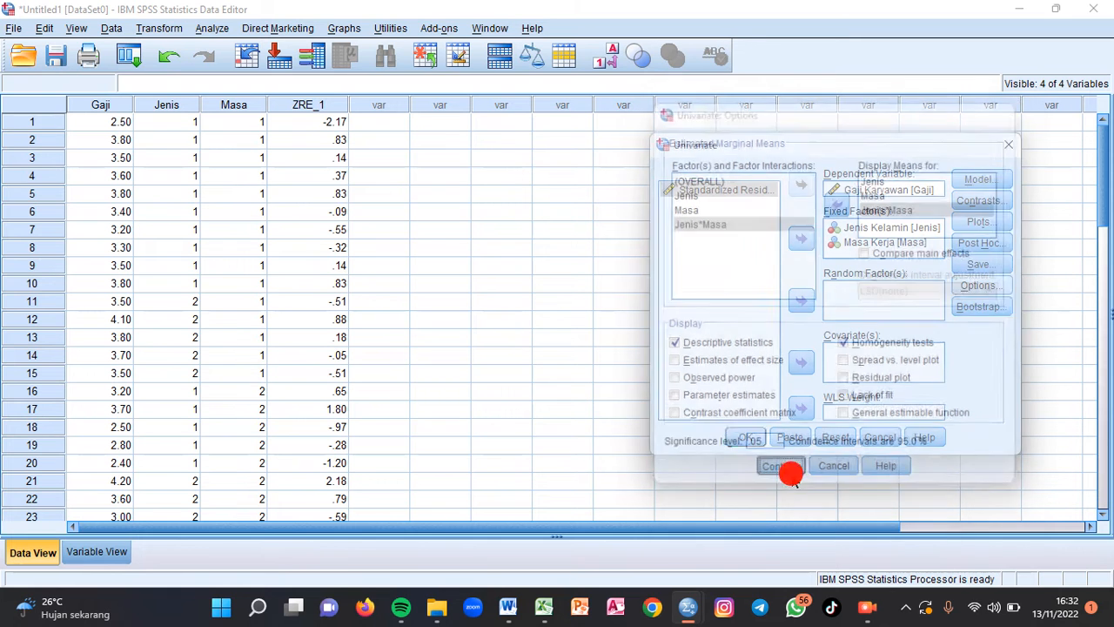
{"action": "left_click", "coordinate": [745, 438]}
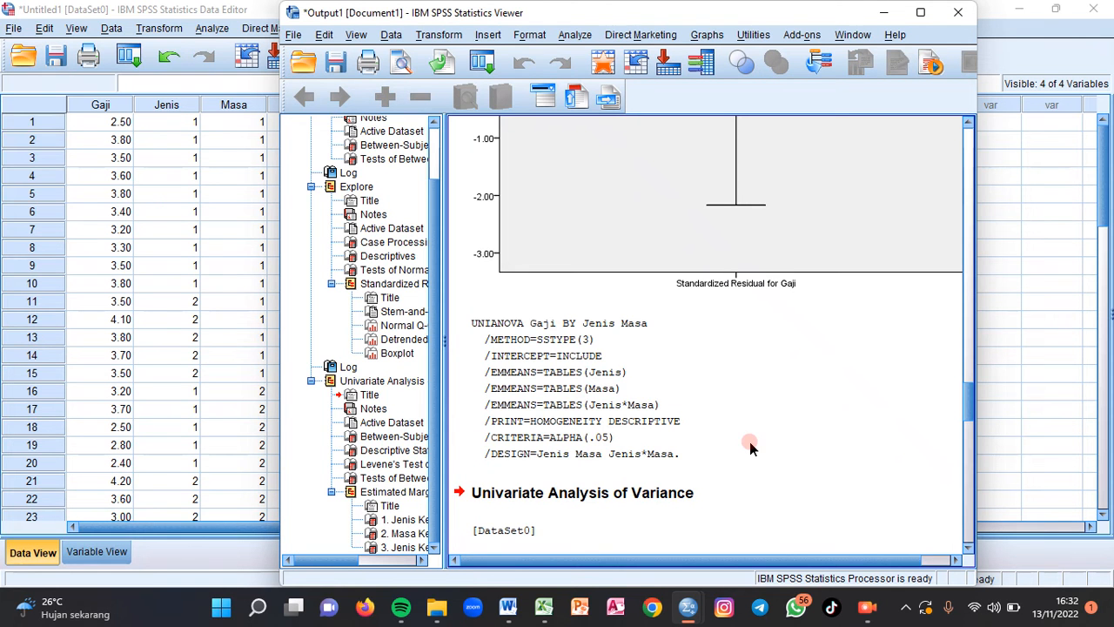
- Look through the univariate output from the between-subjects factors to the estimated marginal means tables
{"action": "left_click_drag", "start_coordinate": [977, 411], "coordinate": [978, 449]}
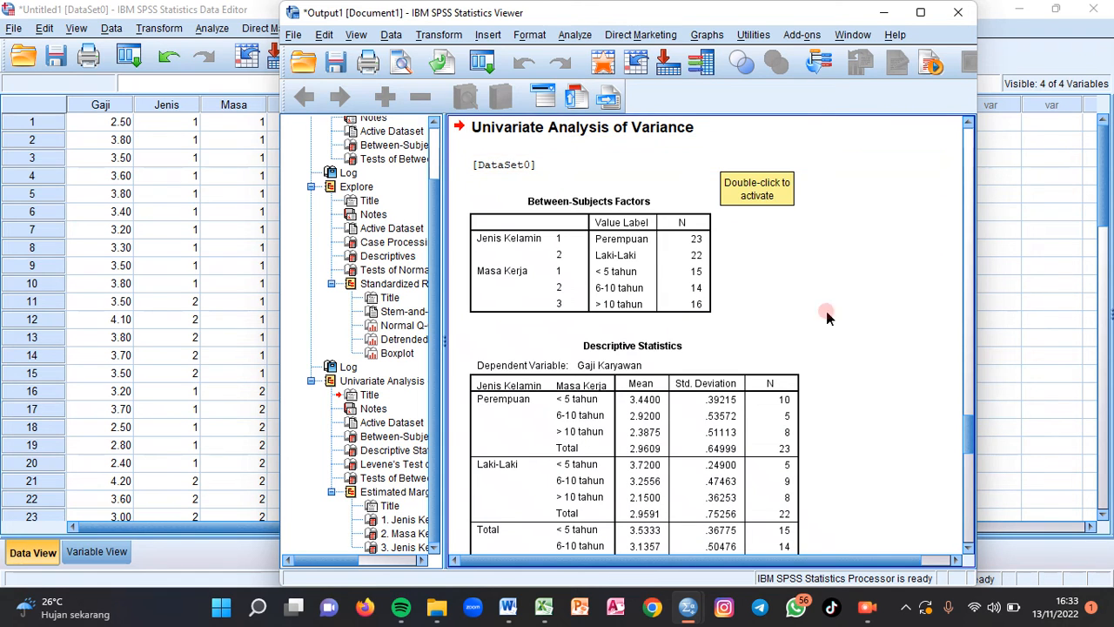
{"action": "left_click_drag", "start_coordinate": [966, 444], "coordinate": [964, 522]}
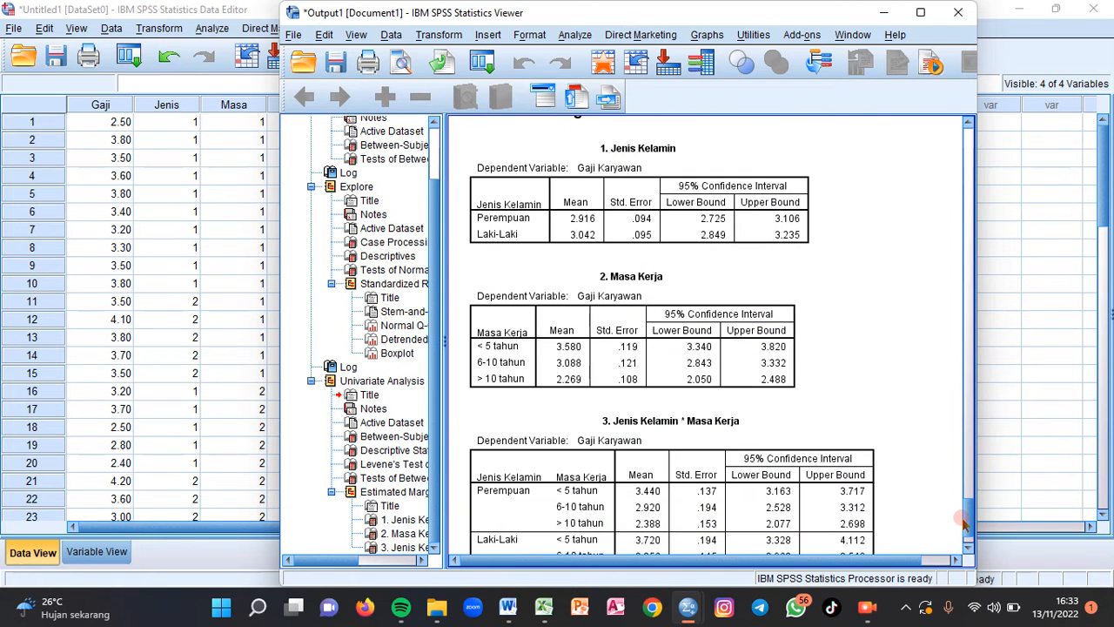
{"action": "left_click_drag", "start_coordinate": [972, 523], "coordinate": [974, 538]}
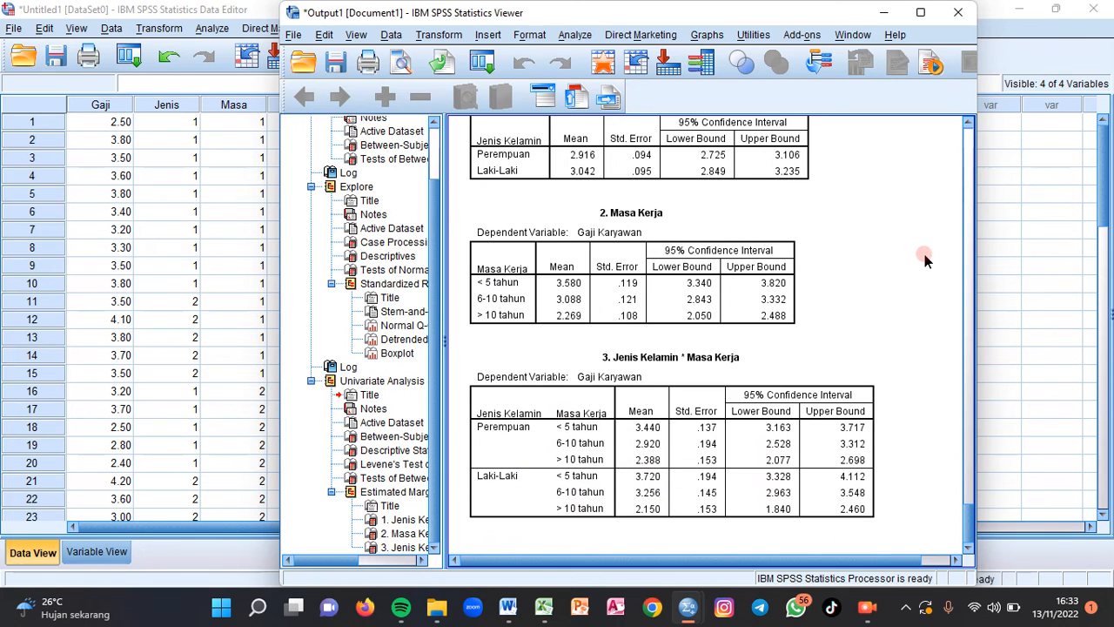
- Place the output viewer side by side with the Word document Nama1 and zoom the document out to 90%
{"action": "mouse_move", "coordinate": [921, 28]}
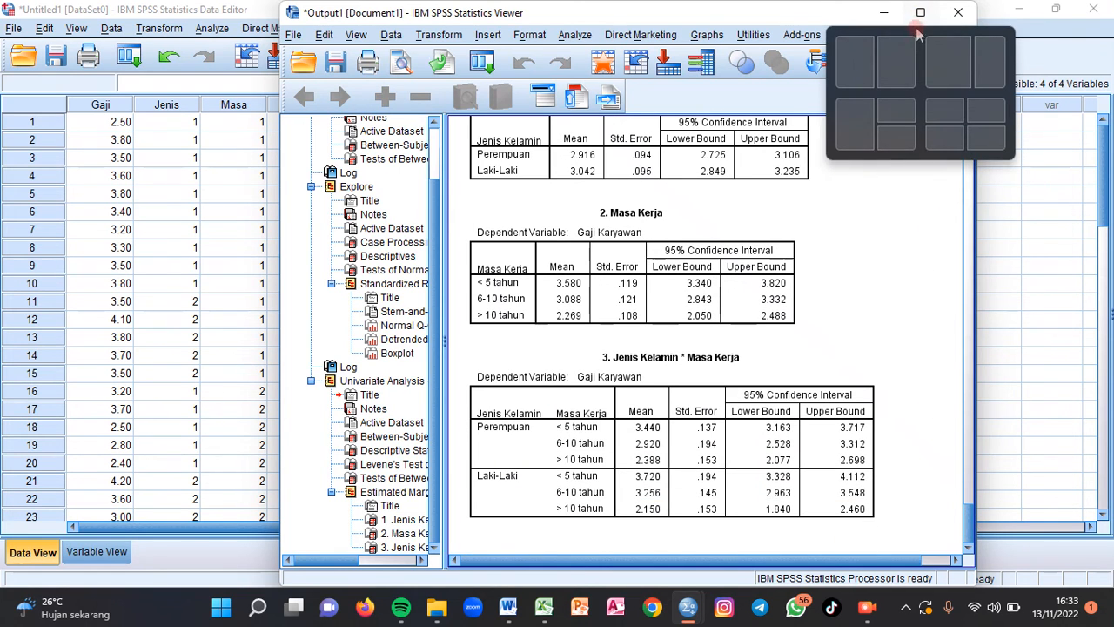
{"action": "left_click", "coordinate": [896, 65]}
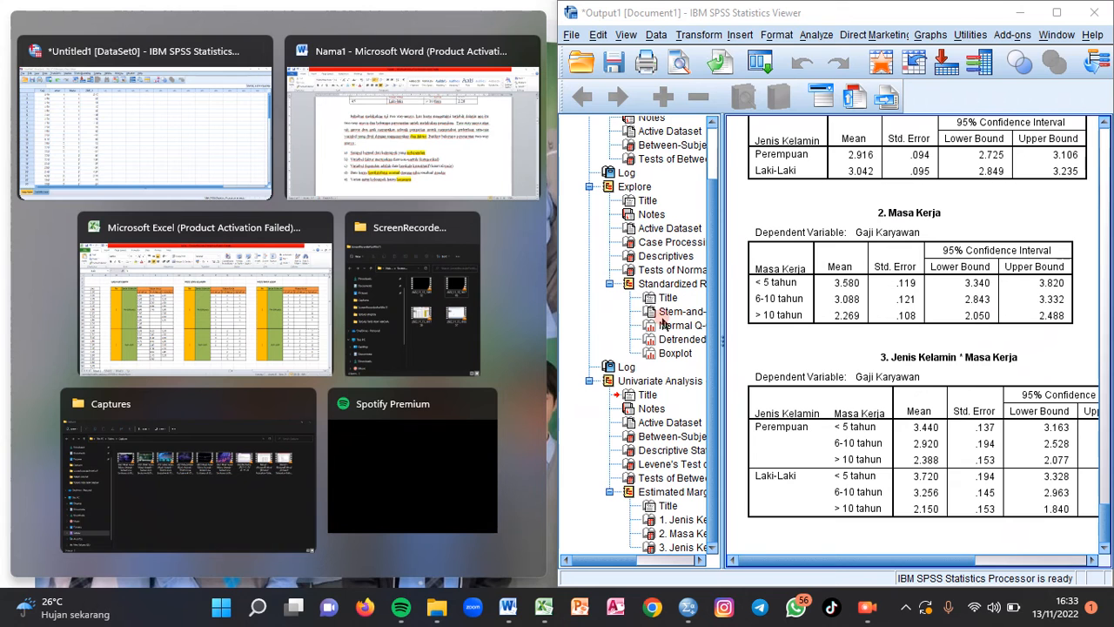
{"action": "left_click", "coordinate": [406, 124]}
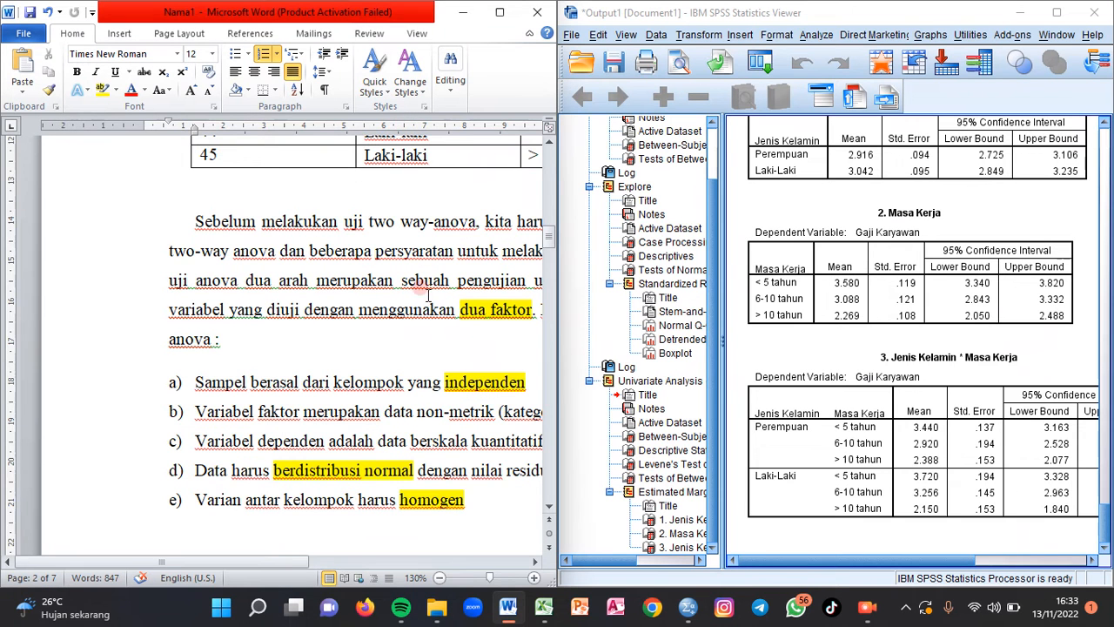
{"action": "left_click", "coordinate": [440, 578]}
{"action": "left_click", "coordinate": [440, 578]}
{"action": "left_click", "coordinate": [440, 578]}
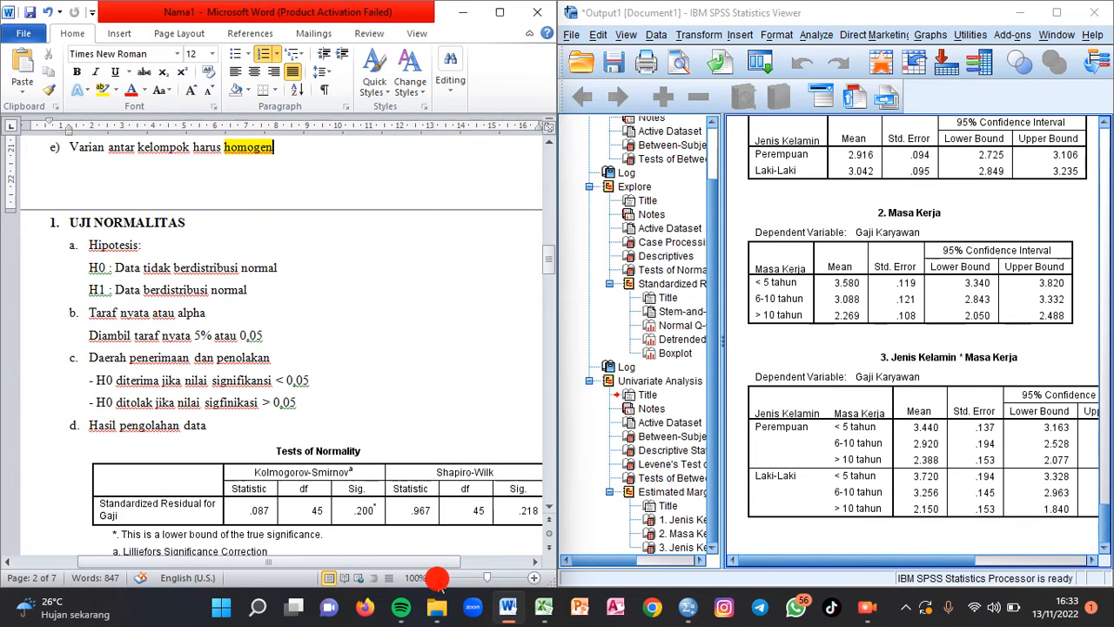
{"action": "left_click", "coordinate": [439, 578]}
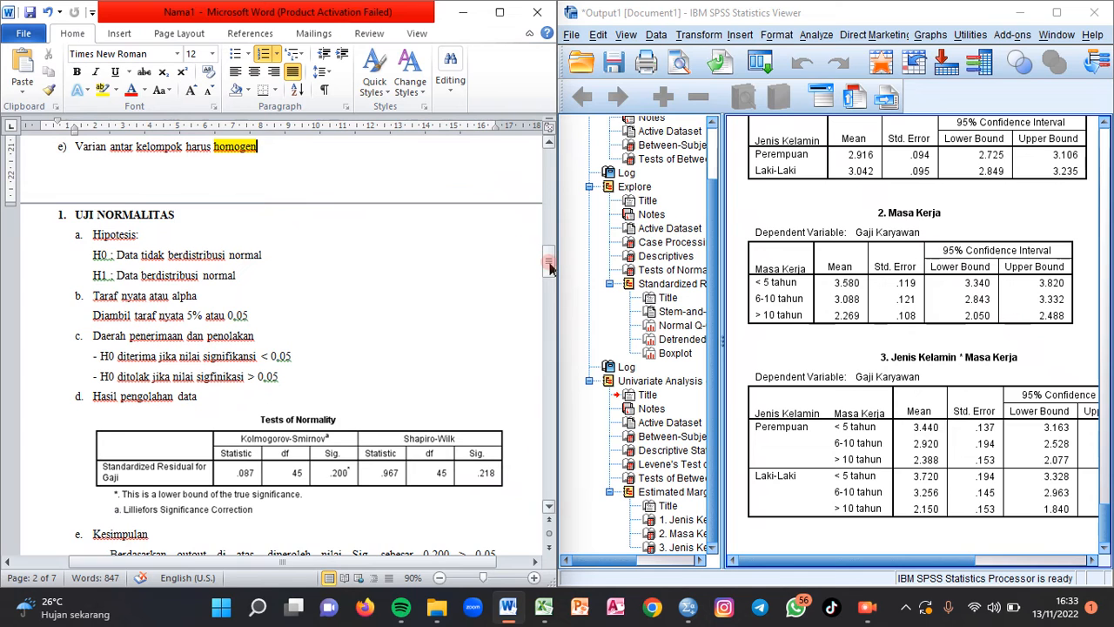
- Narrow the output outline pane and show the Tests of Normality table in both the document and the SPSS output
{"action": "left_click_drag", "start_coordinate": [548, 263], "coordinate": [548, 267]}
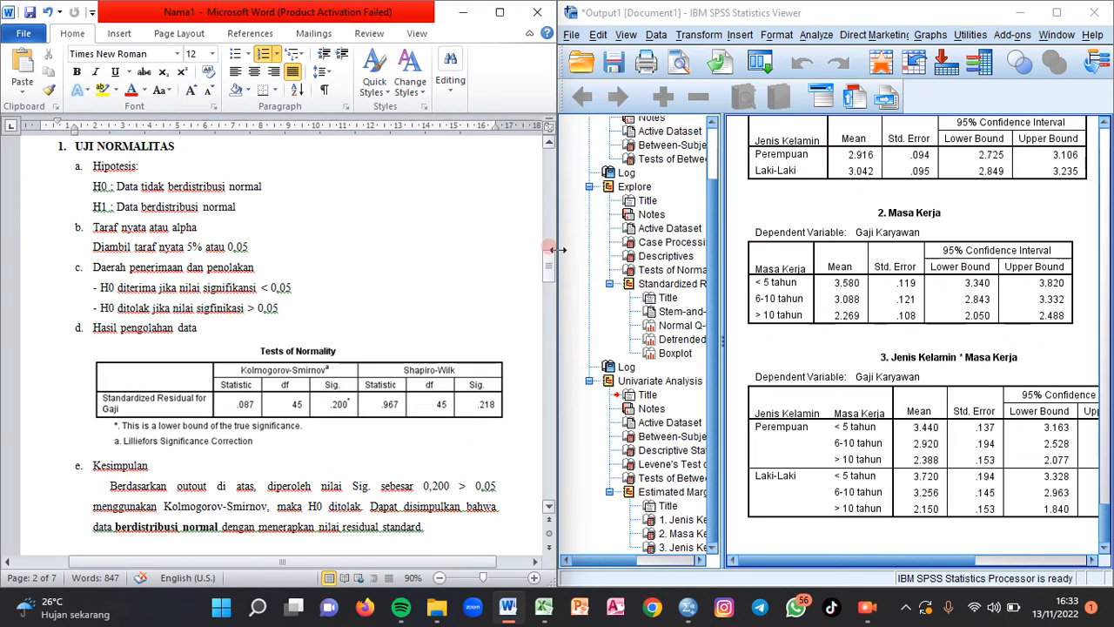
{"action": "left_click", "coordinate": [1049, 466]}
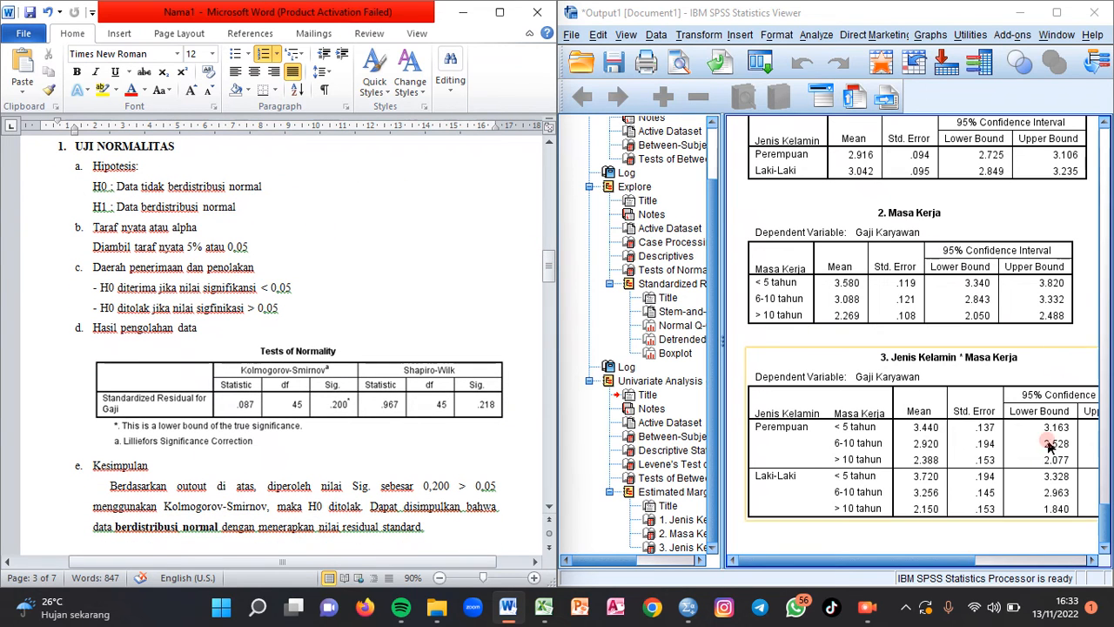
{"action": "left_click", "coordinate": [609, 337]}
{"action": "left_click_drag", "start_coordinate": [601, 337], "coordinate": [576, 336]}
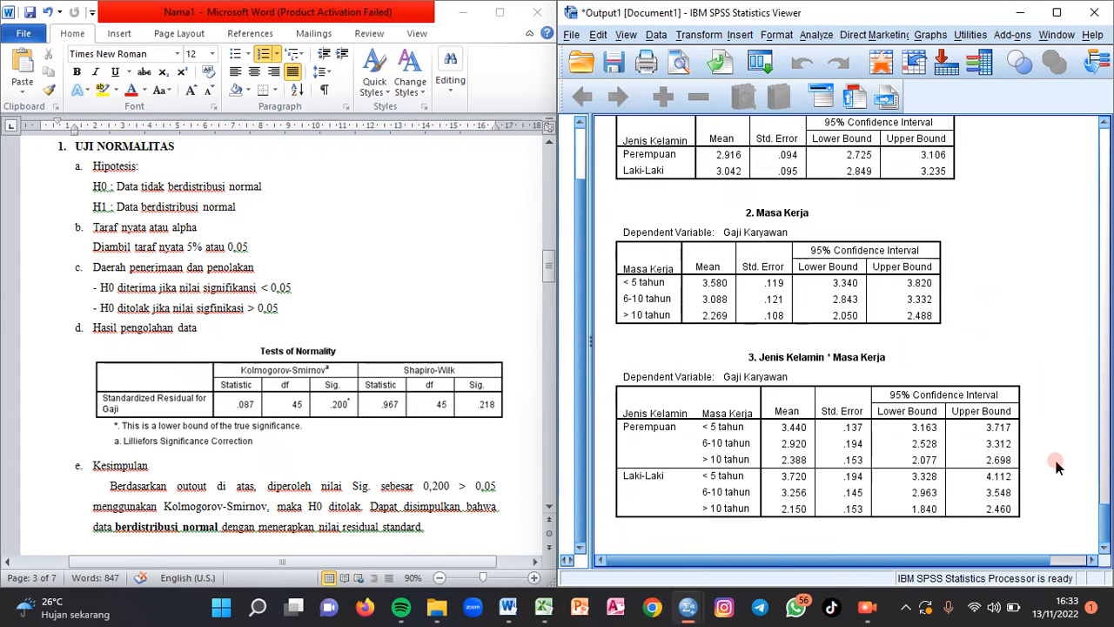
{"action": "left_click", "coordinate": [1104, 476]}
{"action": "left_click_drag", "start_coordinate": [1103, 476], "coordinate": [1087, 240]}
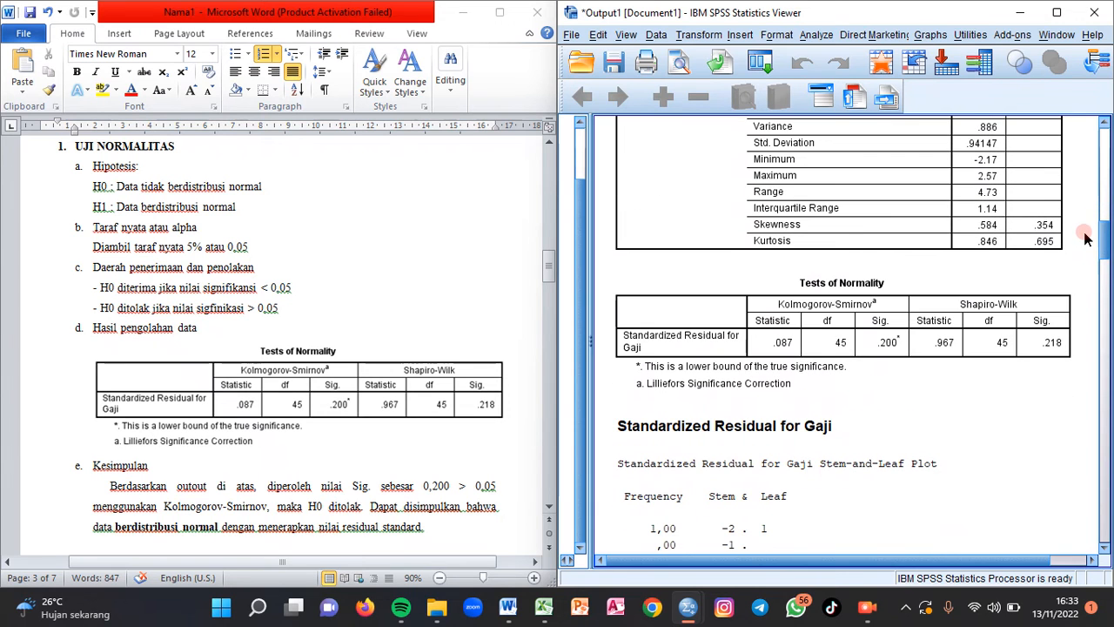
- Review the normality test's hypotheses, significance level, decision rules and conclusion in the document alongside the Tests of Normality output
{"action": "left_click", "coordinate": [549, 507]}
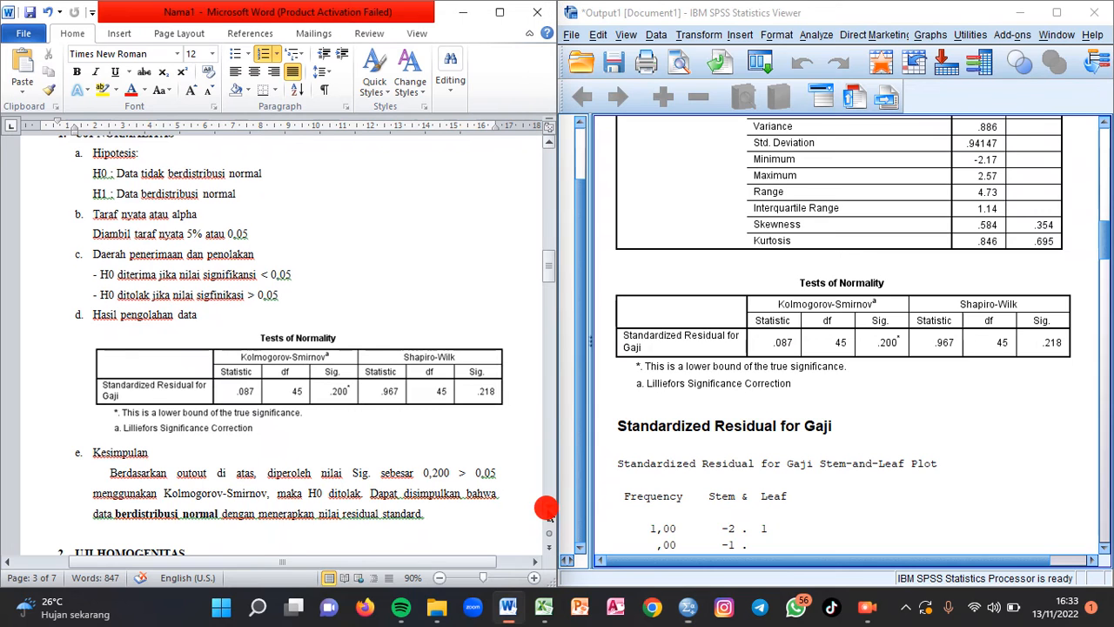
{"action": "left_click", "coordinate": [549, 142]}
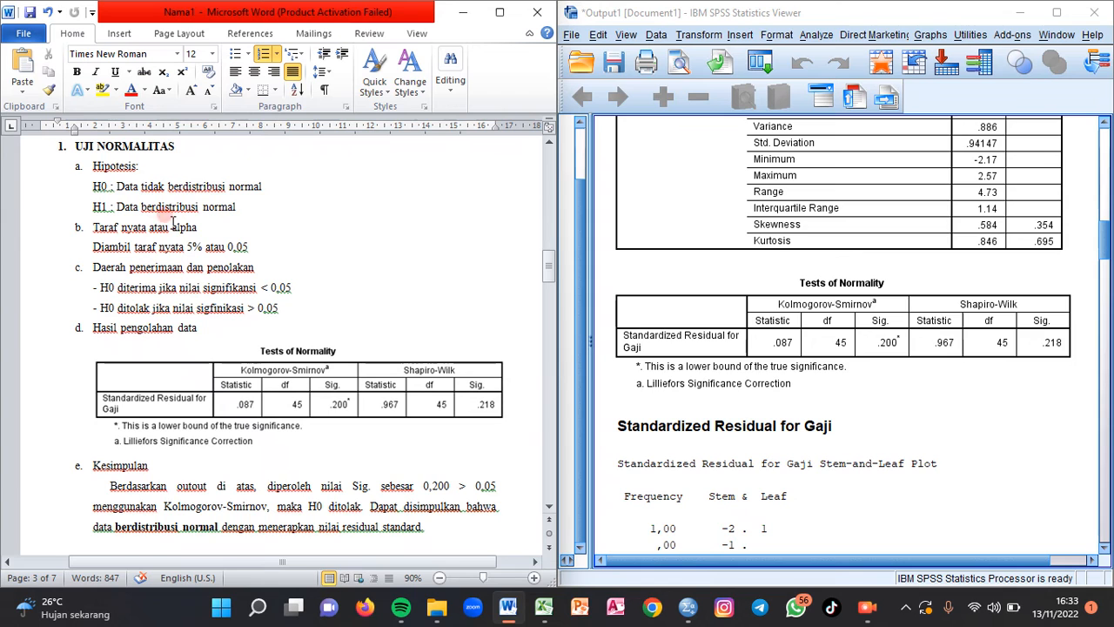
{"action": "left_click", "coordinate": [108, 187]}
{"action": "left_click", "coordinate": [273, 188]}
{"action": "left_click_drag", "start_coordinate": [249, 245], "coordinate": [227, 248]}
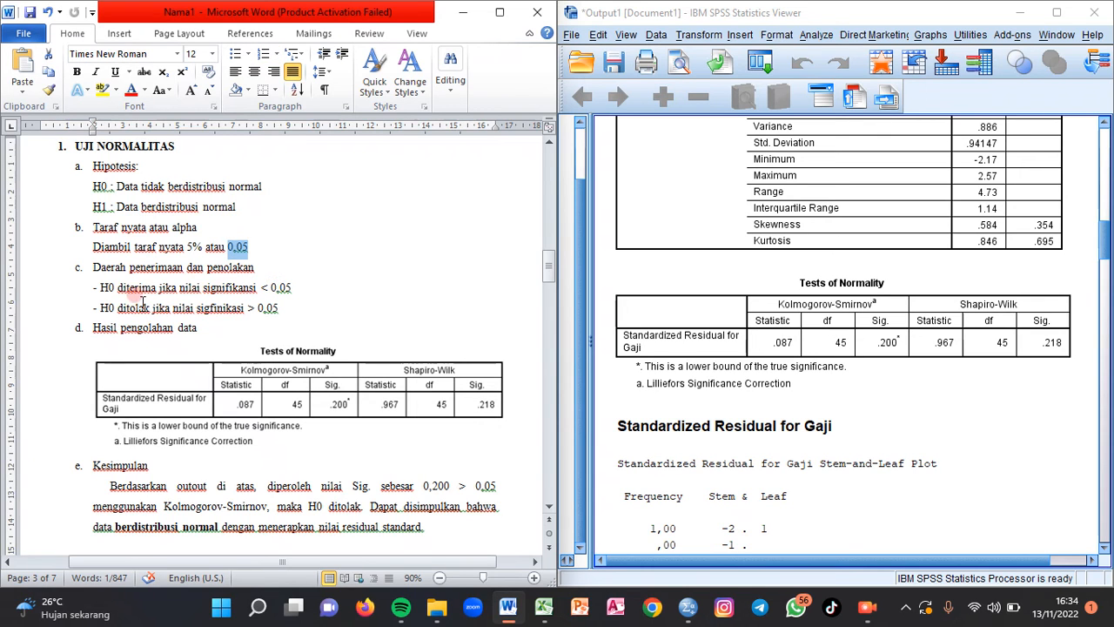
{"action": "left_click_drag", "start_coordinate": [101, 290], "coordinate": [298, 287]}
{"action": "left_click_drag", "start_coordinate": [100, 308], "coordinate": [277, 308]}
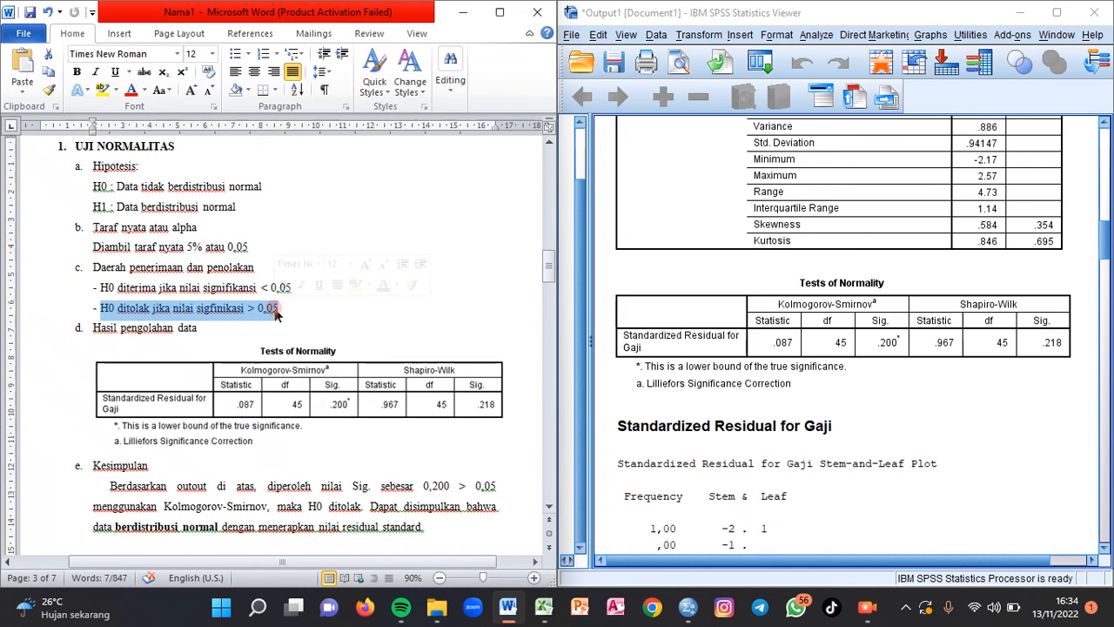
{"action": "left_click", "coordinate": [318, 311]}
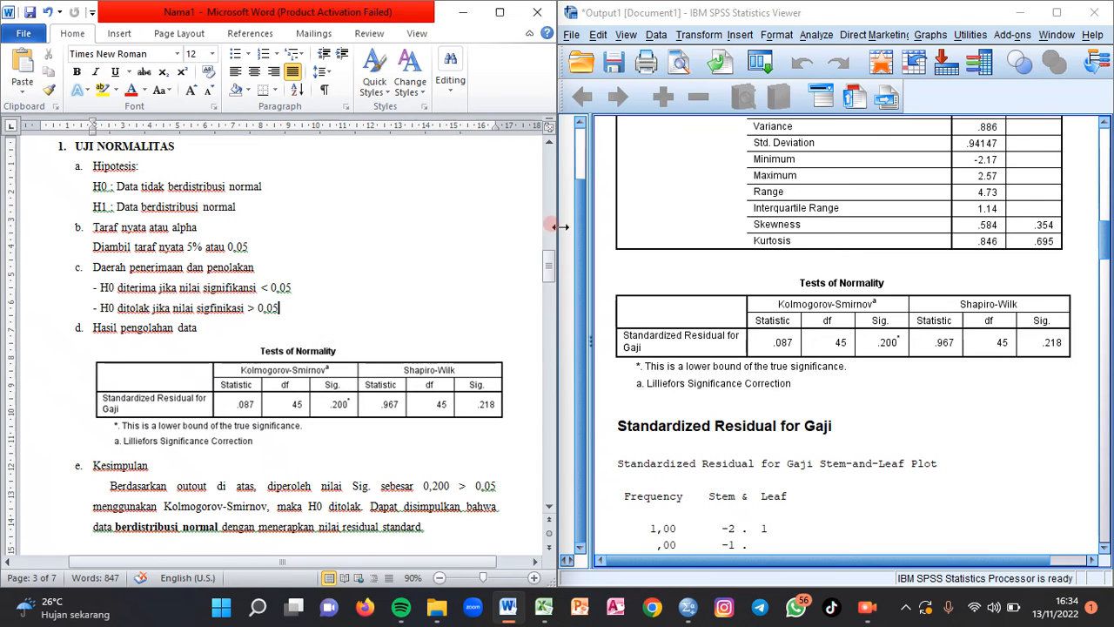
{"action": "left_click", "coordinate": [548, 508]}
{"action": "left_click", "coordinate": [548, 509]}
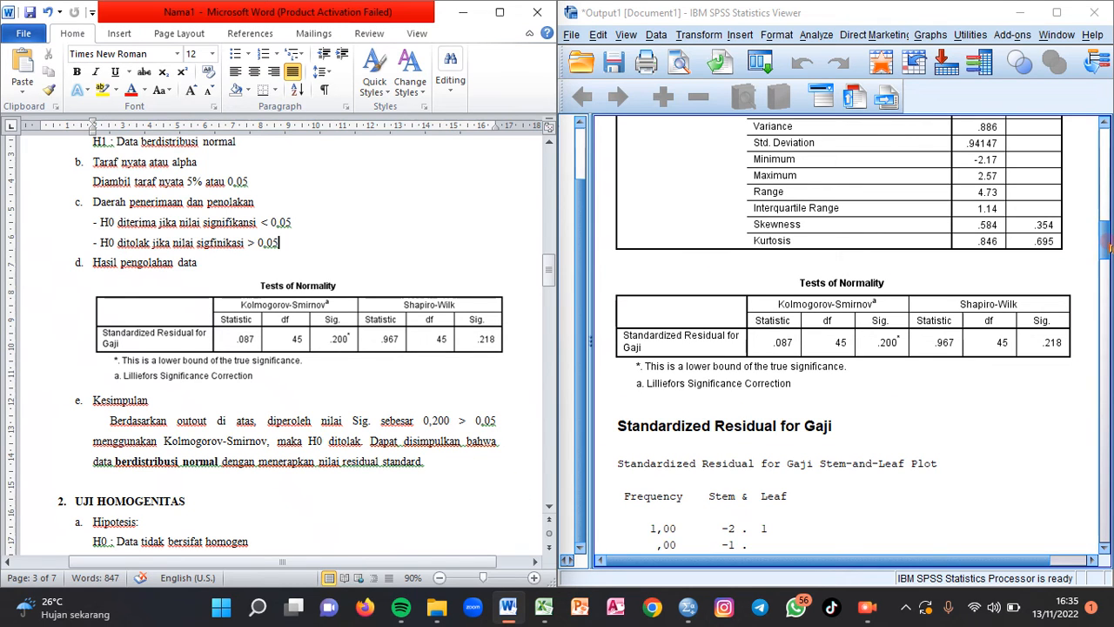
{"action": "left_click_drag", "start_coordinate": [1109, 248], "coordinate": [1109, 244]}
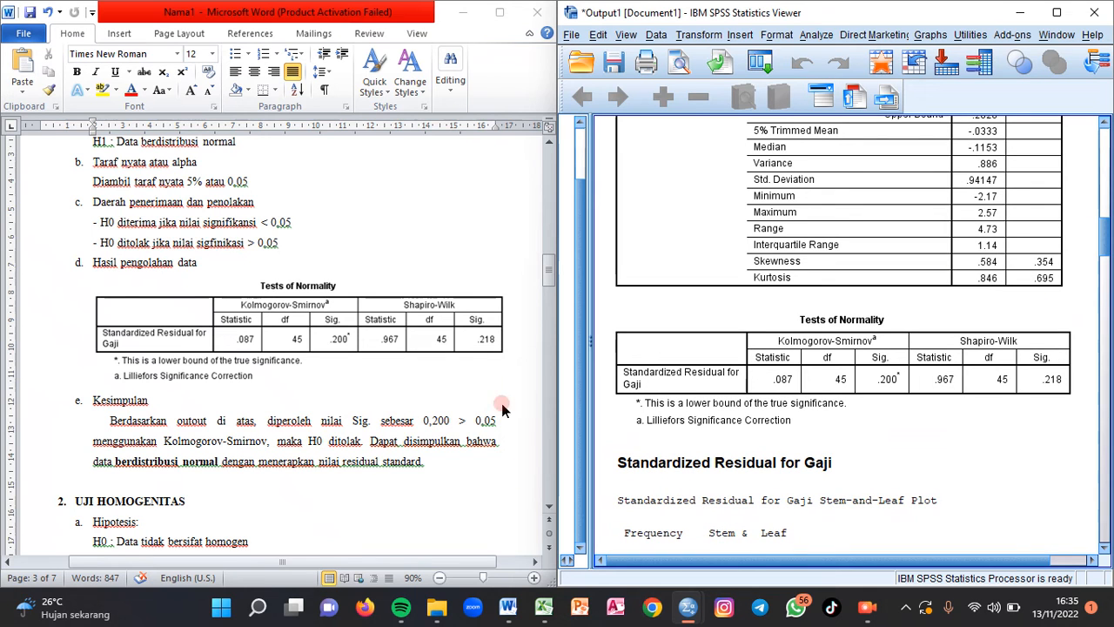
- Compare the UJI HOMOGENITAS section and its conclusion with Levene's test in the SPSS output, dismissing the chat notification
{"action": "left_click", "coordinate": [550, 272]}
{"action": "left_click_drag", "start_coordinate": [550, 273], "coordinate": [557, 294]}
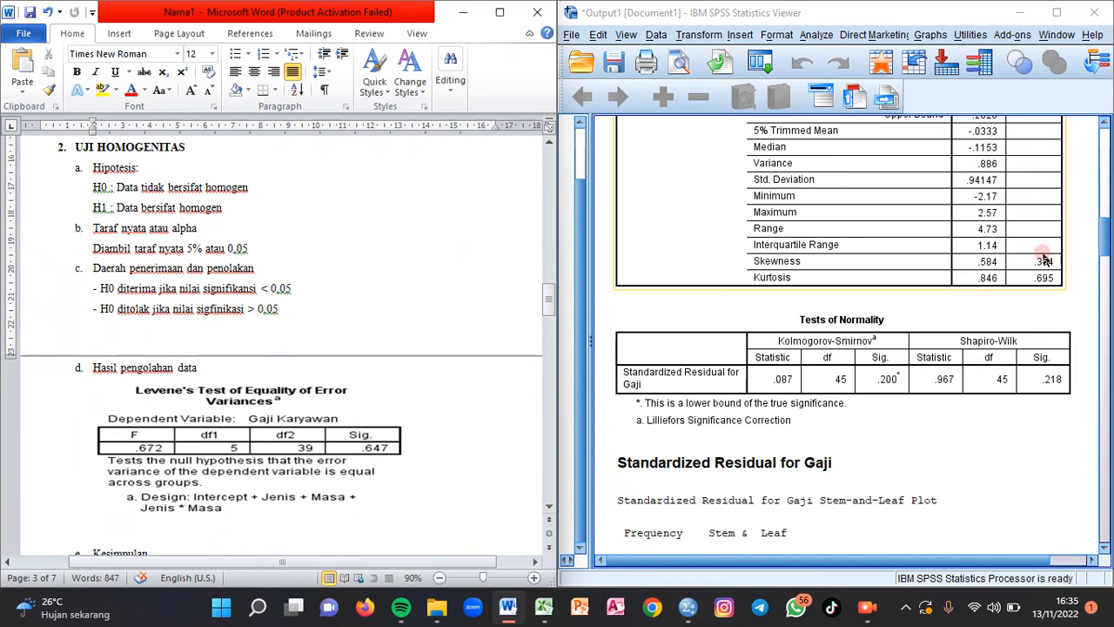
{"action": "left_click_drag", "start_coordinate": [1104, 248], "coordinate": [1101, 466]}
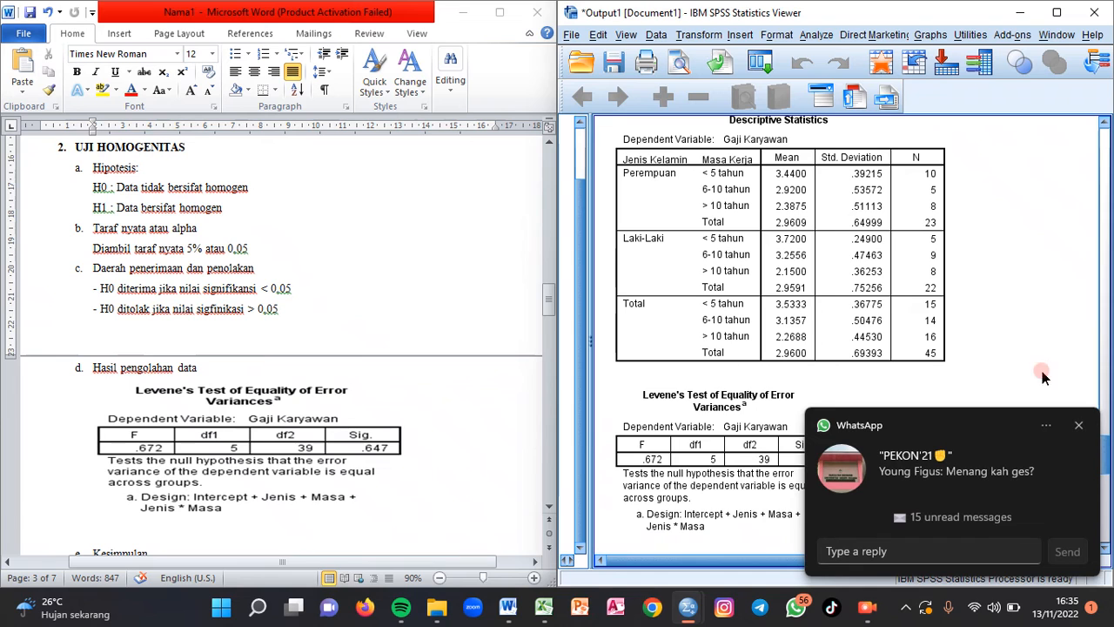
{"action": "left_click", "coordinate": [1078, 425]}
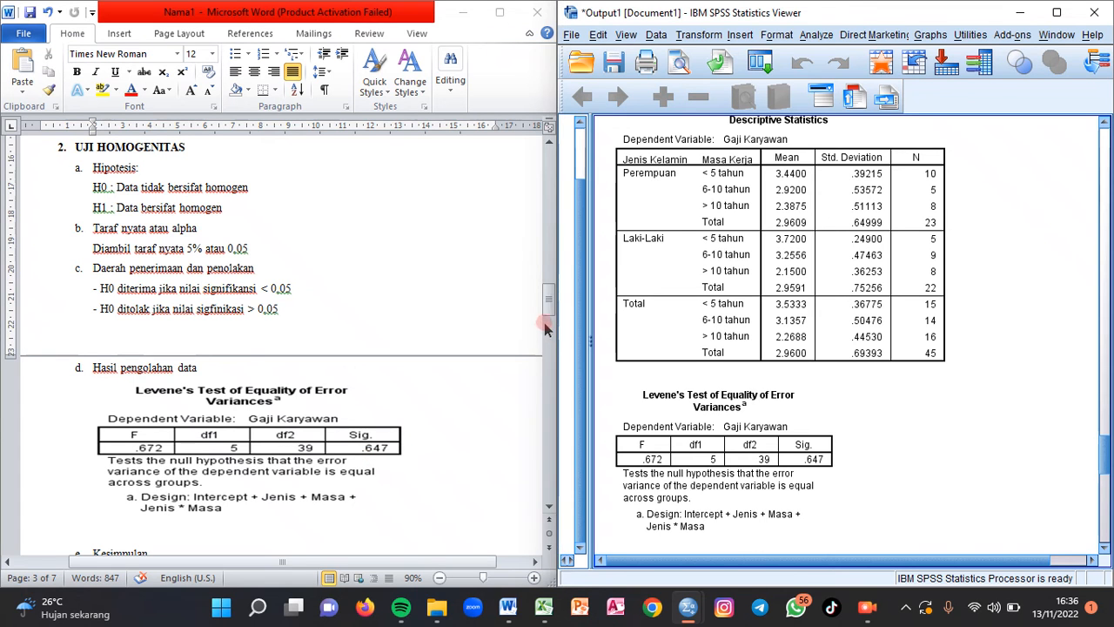
{"action": "left_click_drag", "start_coordinate": [545, 296], "coordinate": [547, 324]}
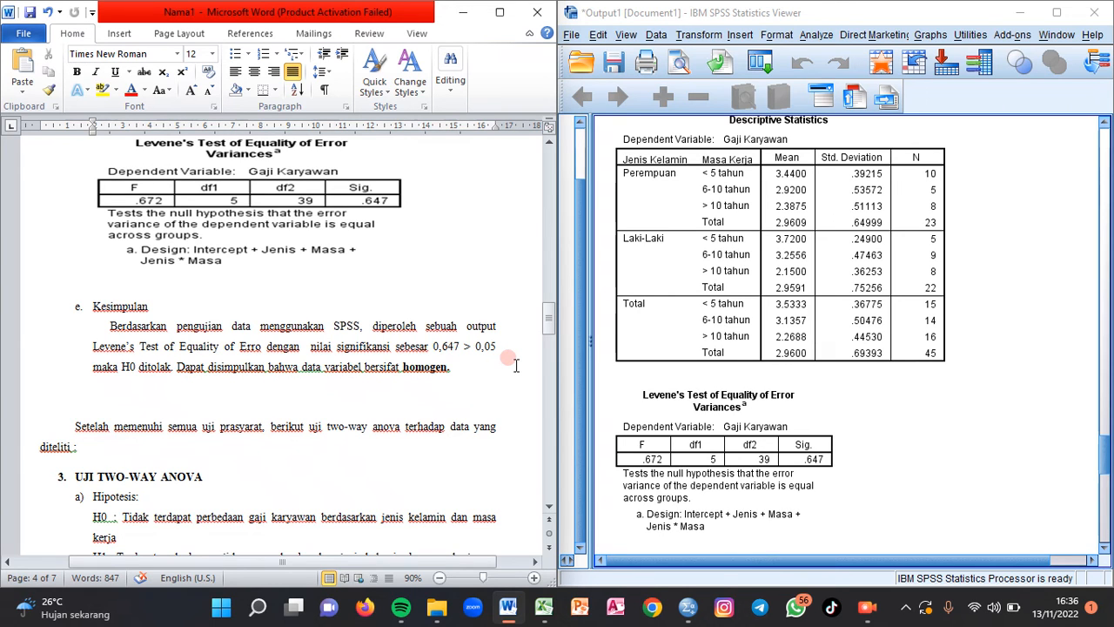
- Review the two-way ANOVA hypotheses and decision rules in the document and compare its Tests of Between-Subjects Effects table with the SPSS output
{"action": "left_click", "coordinate": [549, 322]}
{"action": "left_click_drag", "start_coordinate": [550, 322], "coordinate": [551, 349]}
{"action": "left_click", "coordinate": [72, 196]}
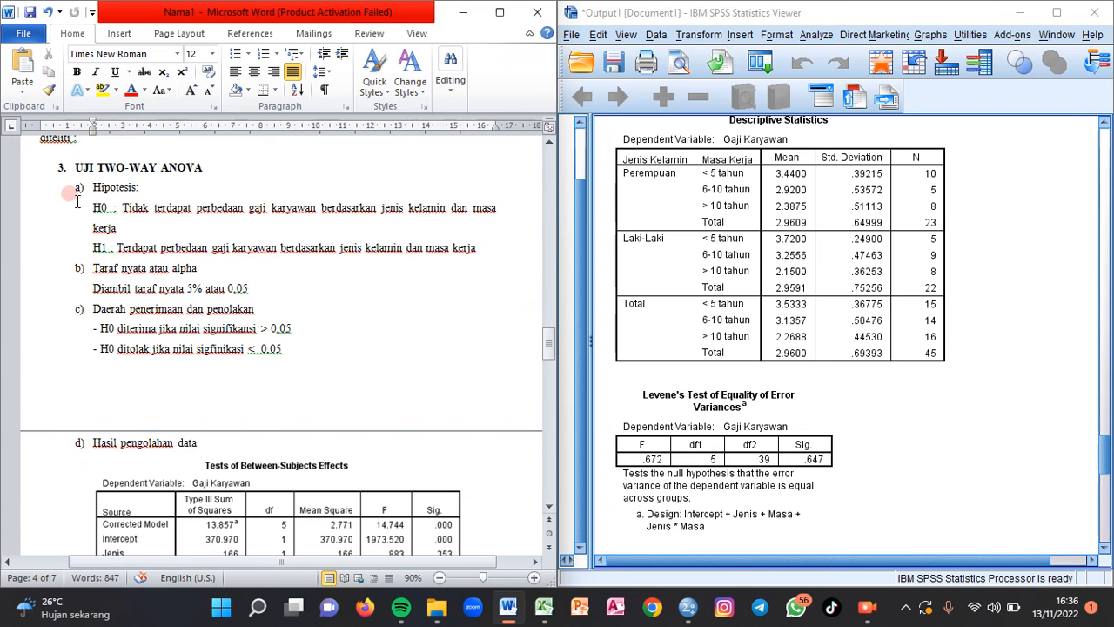
{"action": "left_click", "coordinate": [260, 476]}
{"action": "left_click", "coordinate": [109, 288]}
{"action": "left_click", "coordinate": [179, 315]}
{"action": "left_click", "coordinate": [113, 209]}
{"action": "left_click_drag", "start_coordinate": [552, 344], "coordinate": [551, 366]}
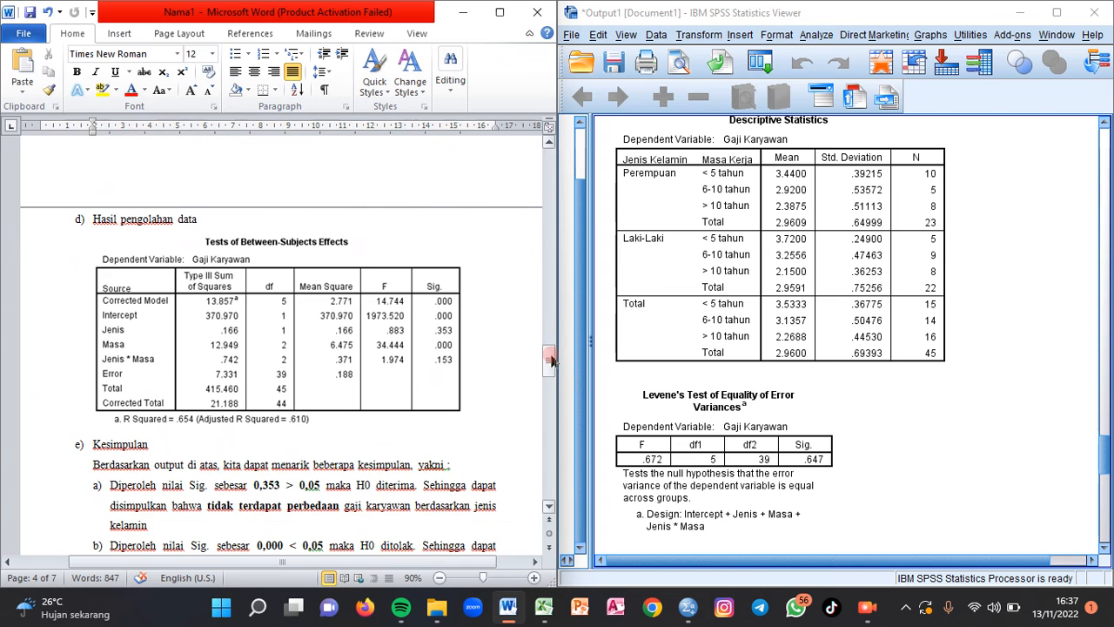
{"action": "left_click_drag", "start_coordinate": [1102, 450], "coordinate": [1102, 493]}
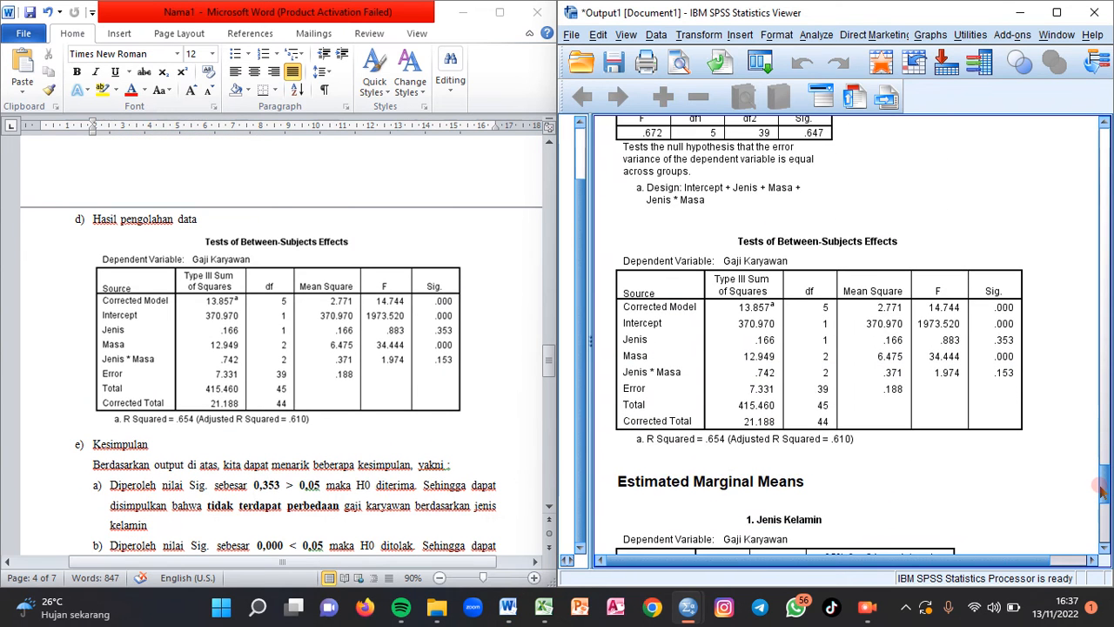
- Review the gender (jenis kelamin) conclusion under Kesimpulan against the Jenis row of Tests of Between-Subjects Effects, dismissing the chat notification
{"action": "left_click", "coordinate": [993, 382]}
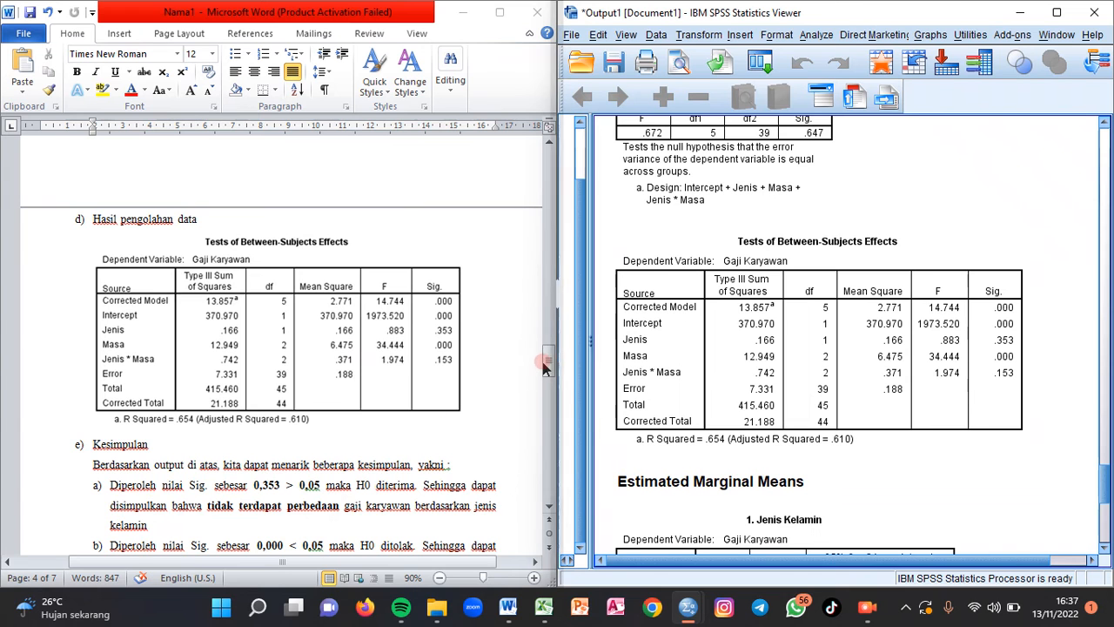
{"action": "left_click_drag", "start_coordinate": [549, 367], "coordinate": [548, 385]}
{"action": "left_click", "coordinate": [198, 311]}
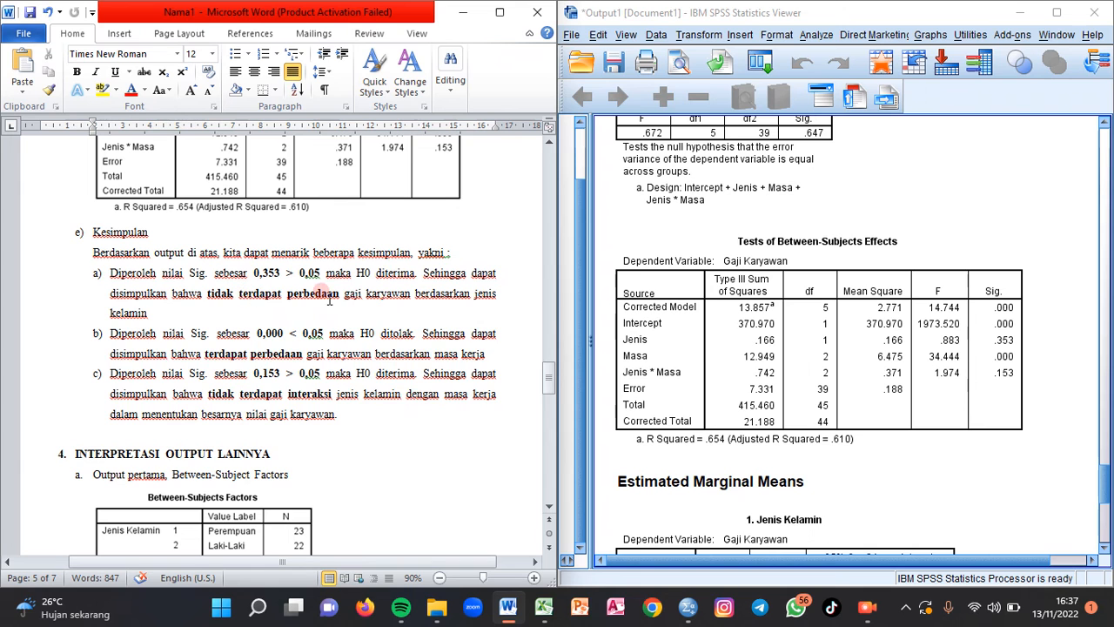
{"action": "left_click_drag", "start_coordinate": [346, 295], "coordinate": [497, 294]}
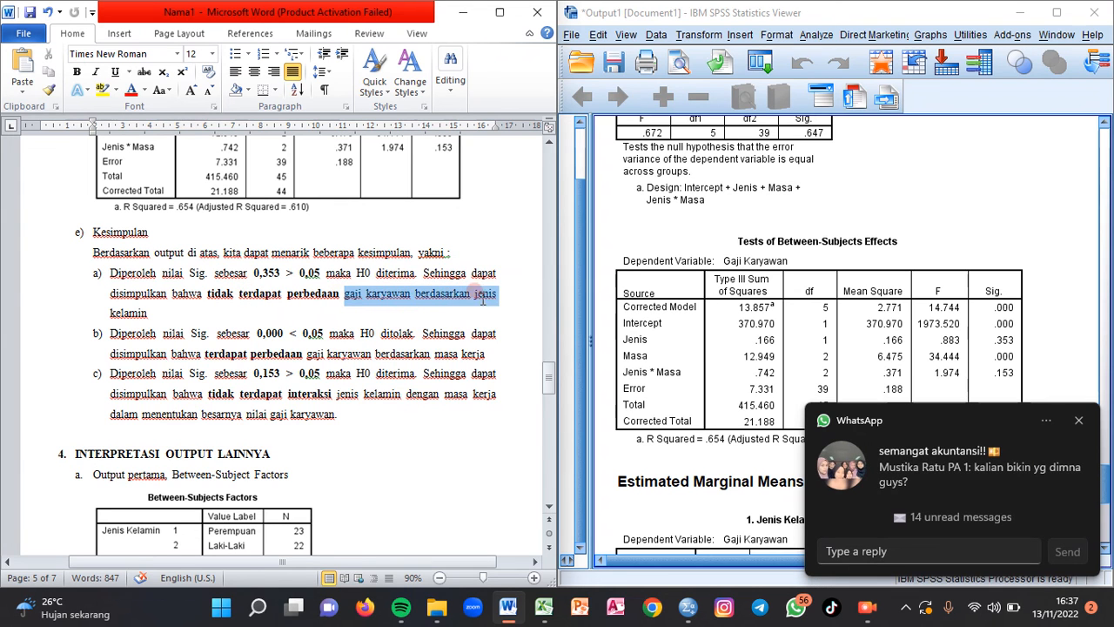
{"action": "left_click", "coordinate": [1079, 422]}
{"action": "left_click", "coordinate": [810, 392]}
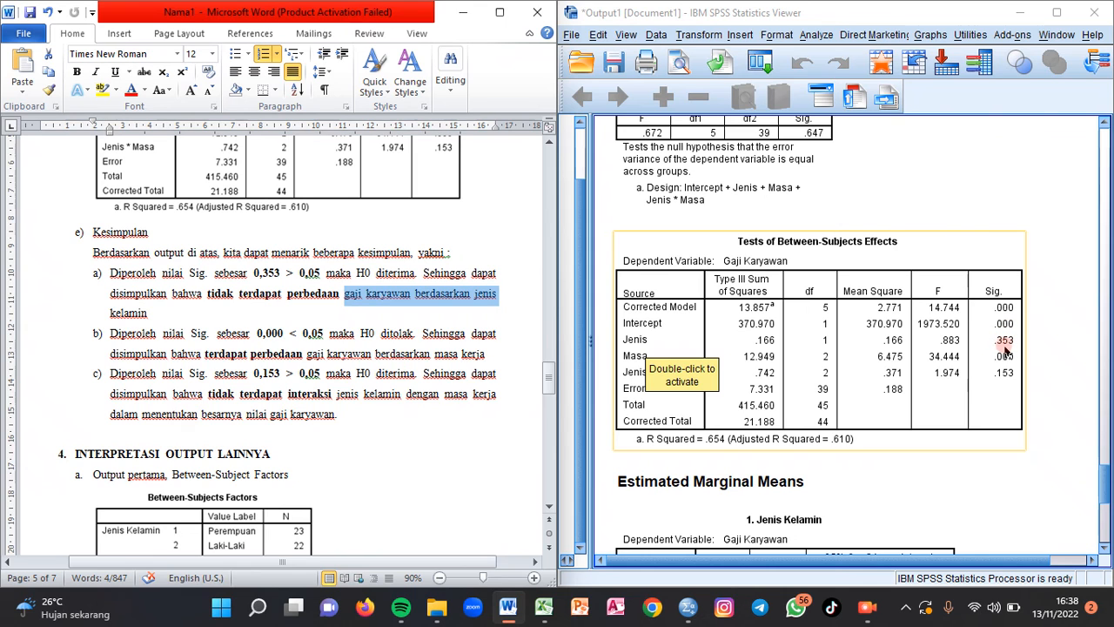
- Compare the document's conclusions on tenure and the gender-tenure interaction with the Masa and Jenis * Masa significance values in the SPSS output
{"action": "left_click", "coordinate": [427, 383]}
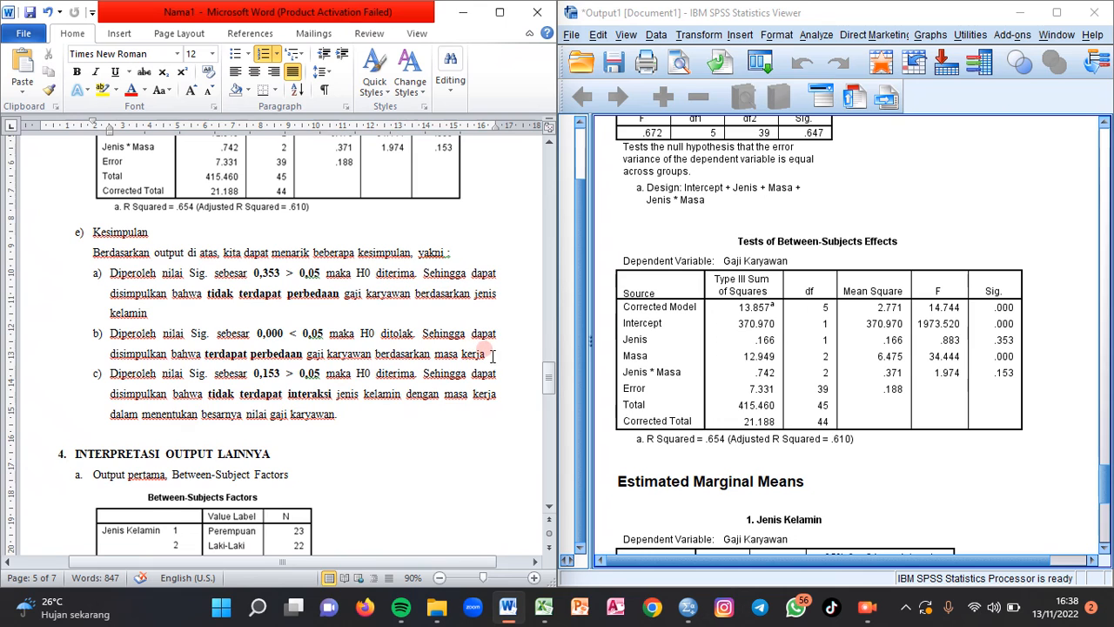
{"action": "left_click", "coordinate": [618, 344]}
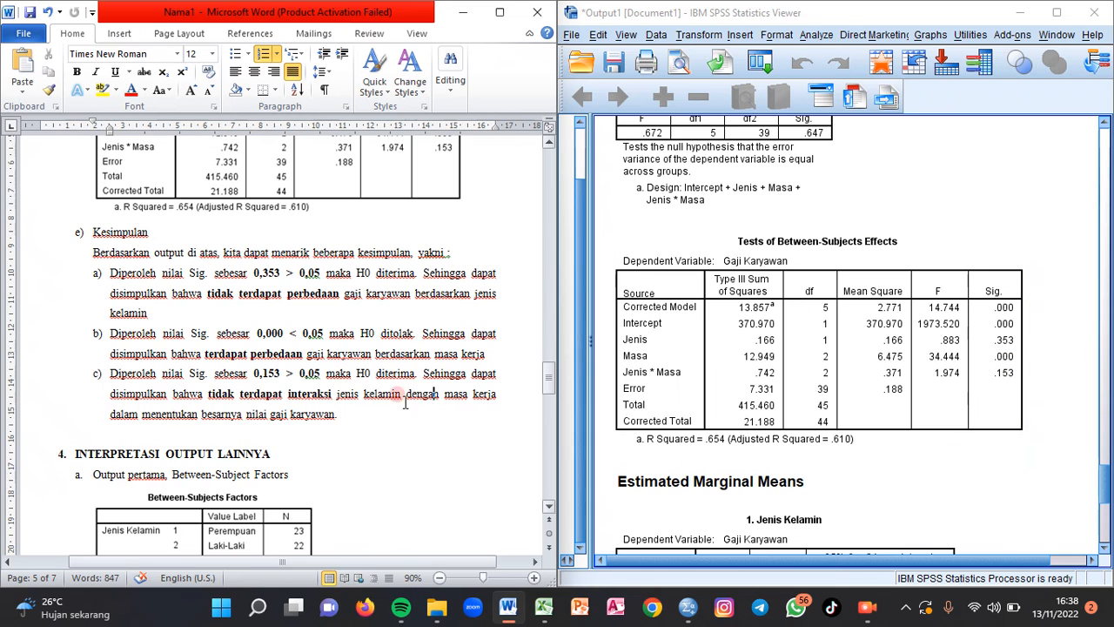
{"action": "left_click", "coordinate": [434, 393]}
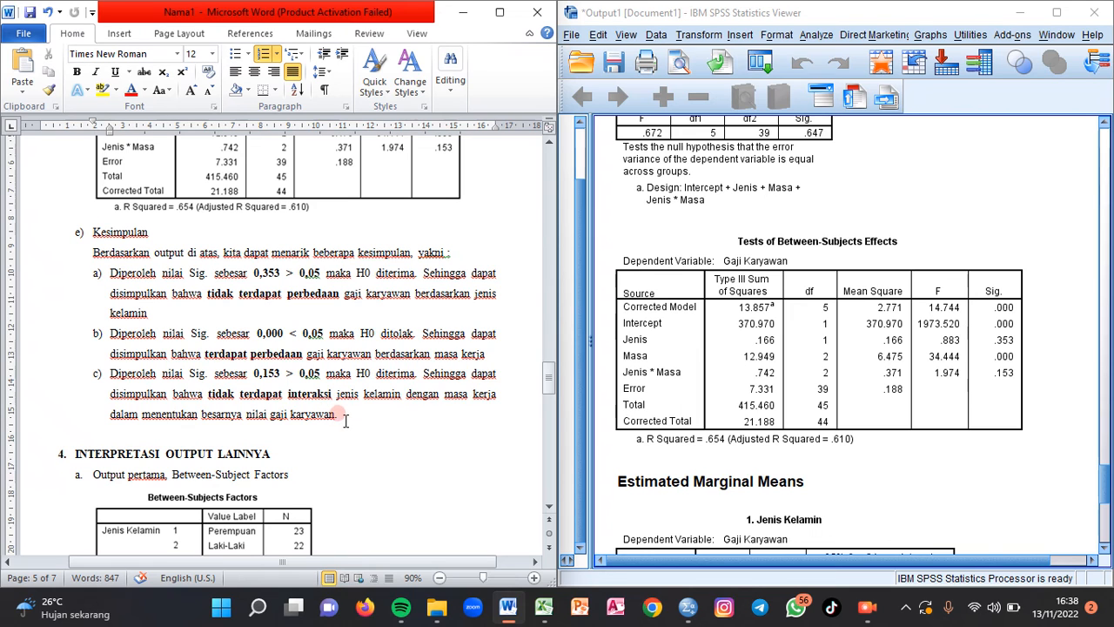
{"action": "left_click", "coordinate": [821, 394]}
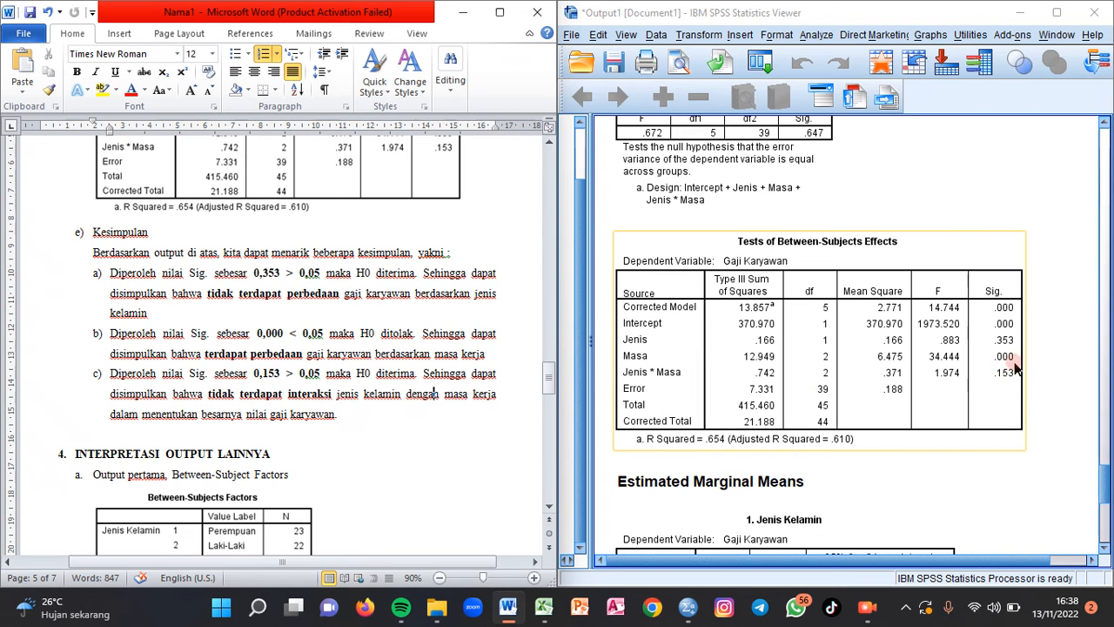
{"action": "left_click", "coordinate": [579, 431]}
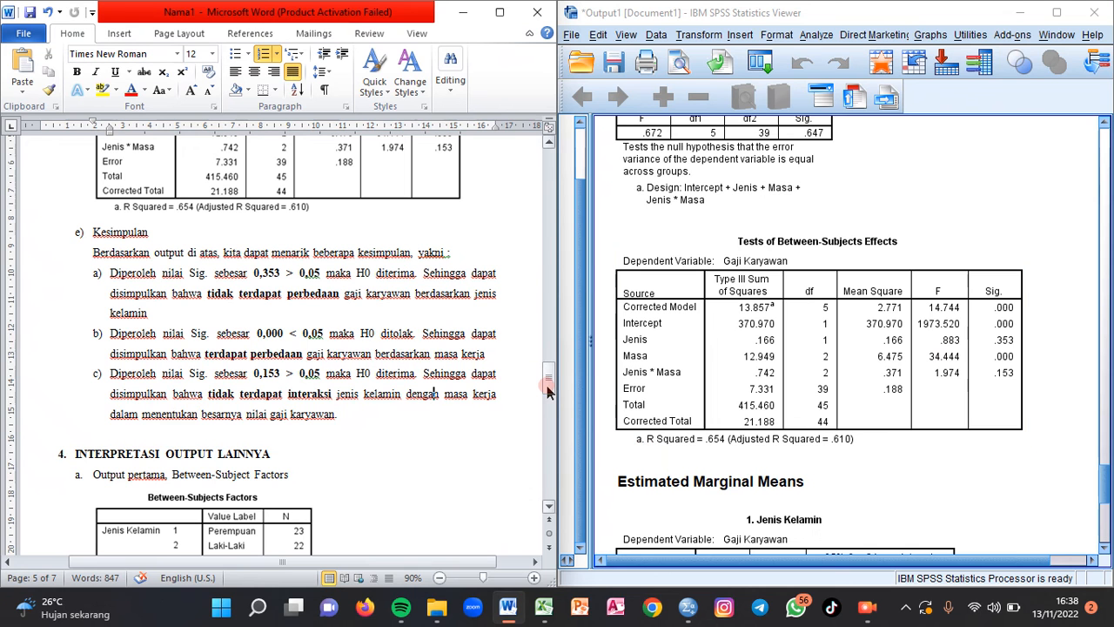
- Show the INTERPRETASI OUTPUT LAINNYA section in the document and examine the matching Between-Subjects Factors table in the SPSS output
{"action": "mouse_move", "coordinate": [547, 392]}
{"action": "left_mouse_down"}
{"action": "mouse_move", "coordinate": [547, 377]}
{"action": "mouse_move", "coordinate": [560, 409]}
{"action": "left_mouse_up"}
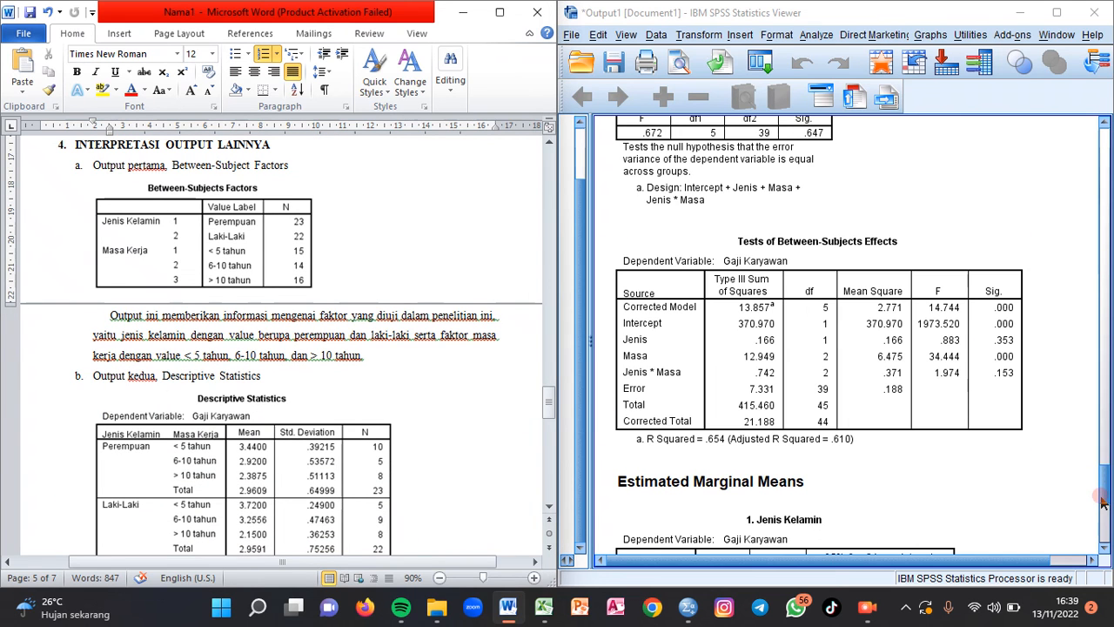
{"action": "left_click", "coordinate": [1097, 468]}
{"action": "mouse_move", "coordinate": [1096, 468]}
{"action": "left_mouse_down"}
{"action": "mouse_move", "coordinate": [1097, 441]}
{"action": "mouse_move", "coordinate": [1095, 458]}
{"action": "left_mouse_up"}
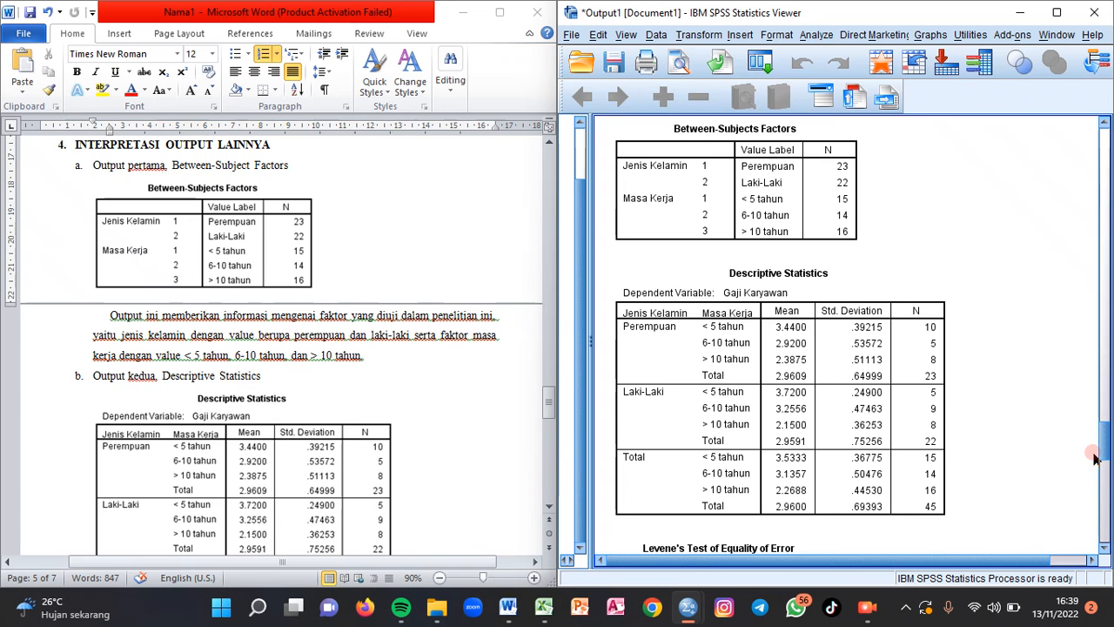
{"action": "left_click", "coordinate": [716, 204]}
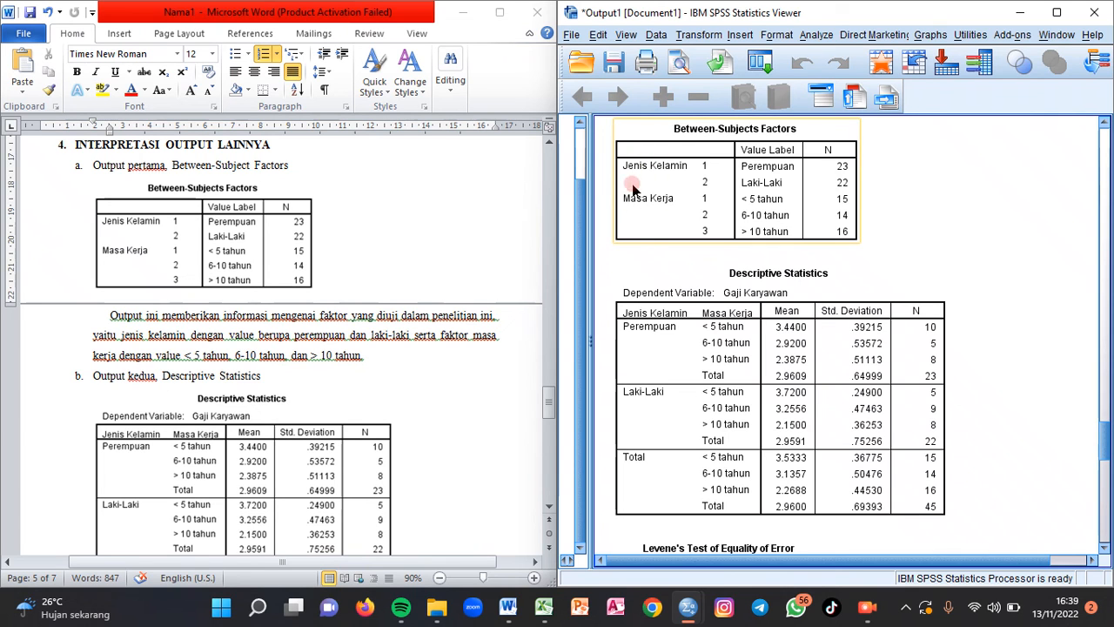
{"action": "left_click", "coordinate": [699, 248]}
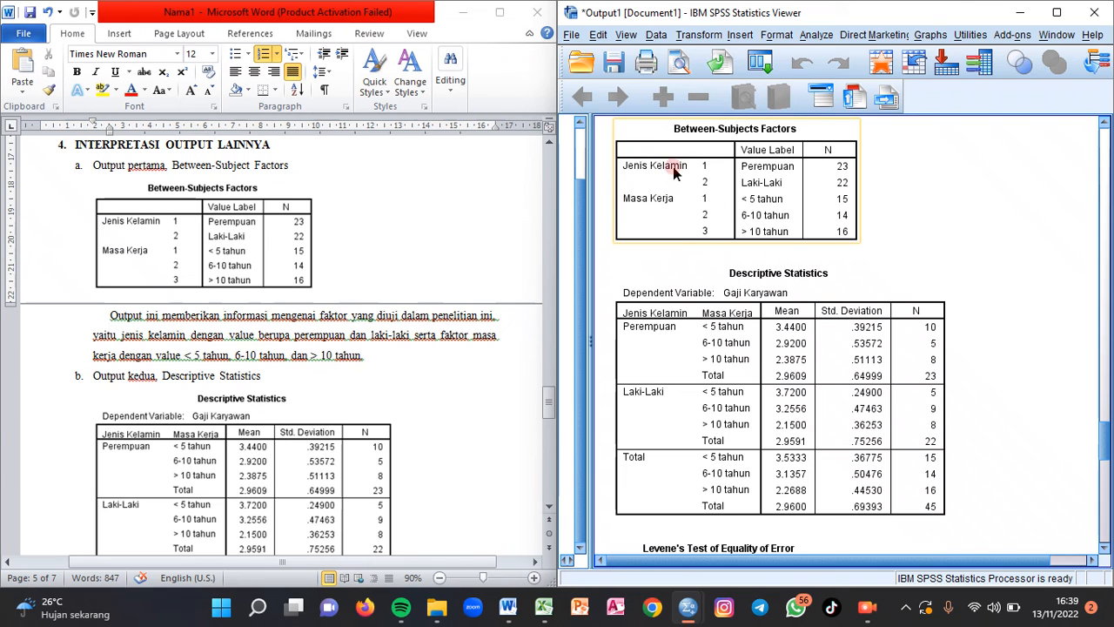